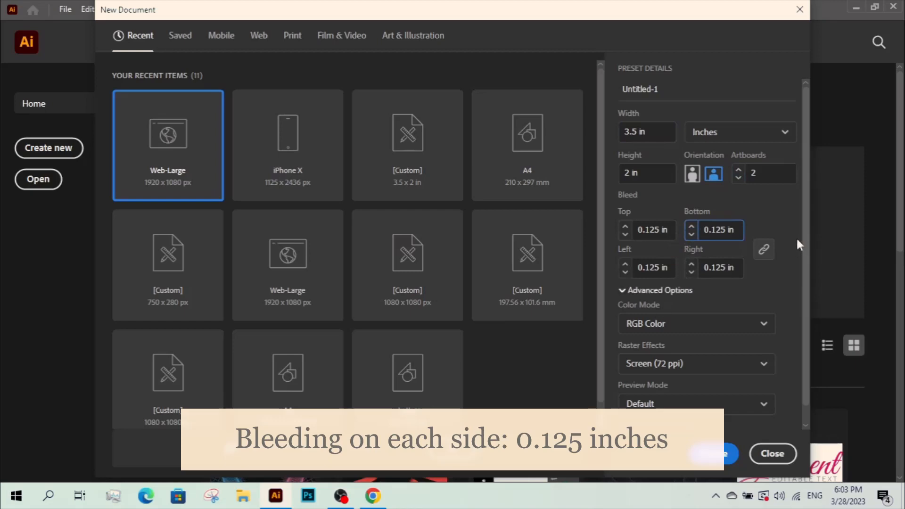
Set the new document to CMYK Color with Screen (72 ppi) raster effects and create it.
{"action": "scroll", "coordinate": [659, 288], "scroll_direction": "down", "scroll_amount": 1}
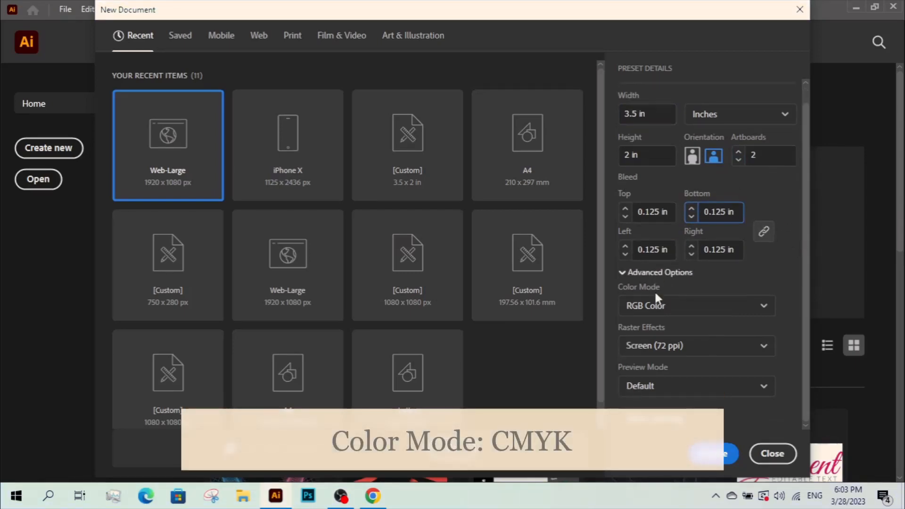
{"action": "left_click", "coordinate": [668, 307]}
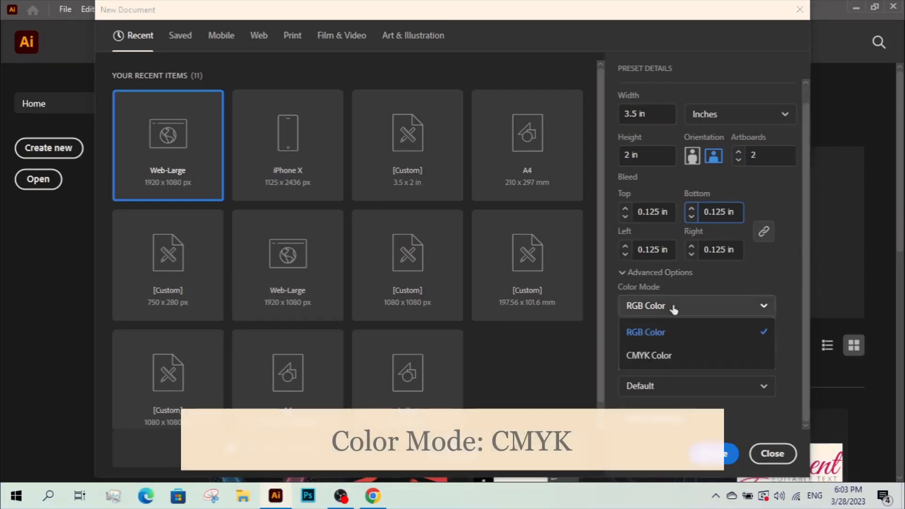
{"action": "left_click", "coordinate": [662, 356]}
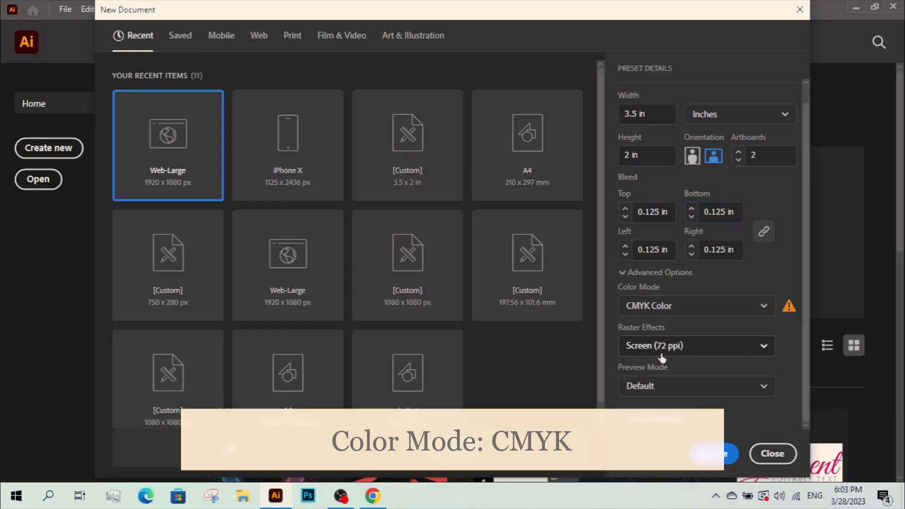
{"action": "left_click", "coordinate": [709, 351]}
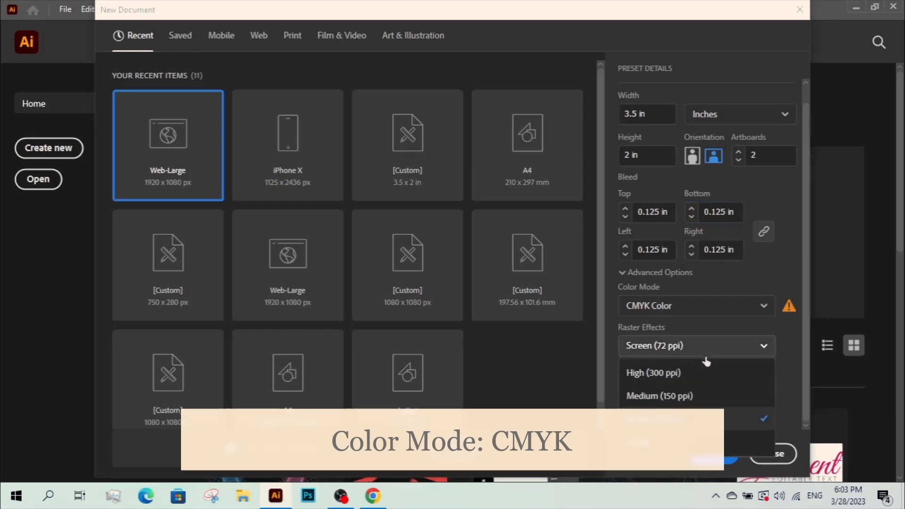
{"action": "left_click", "coordinate": [683, 418]}
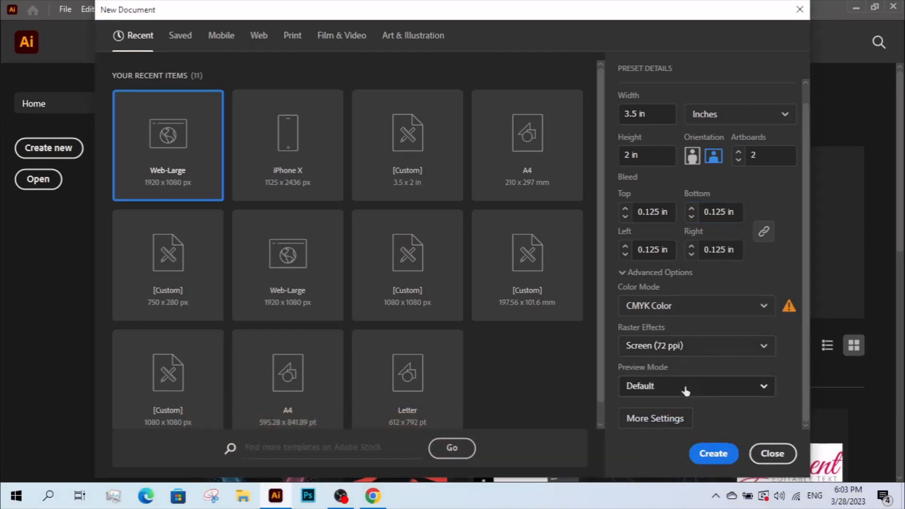
{"action": "left_click", "coordinate": [705, 460]}
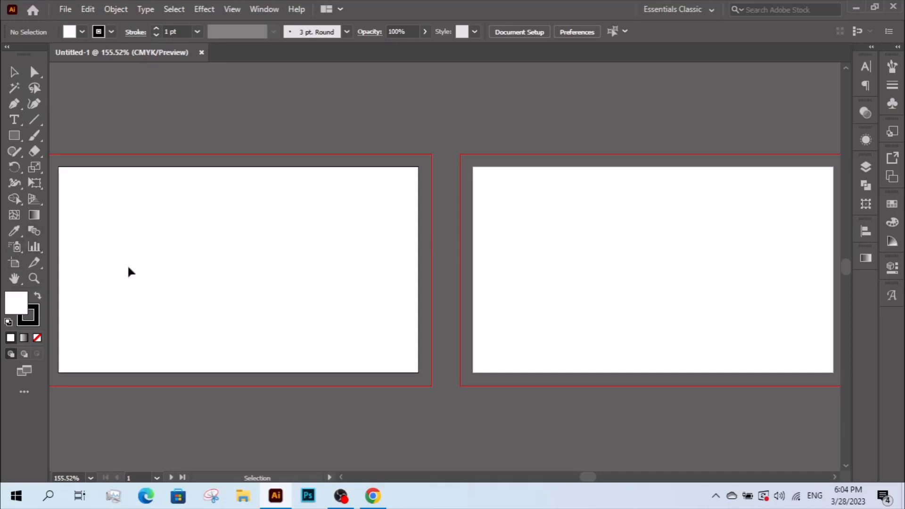
Draw a rectangle covering the whole first artboard.
{"action": "left_click", "coordinate": [20, 137]}
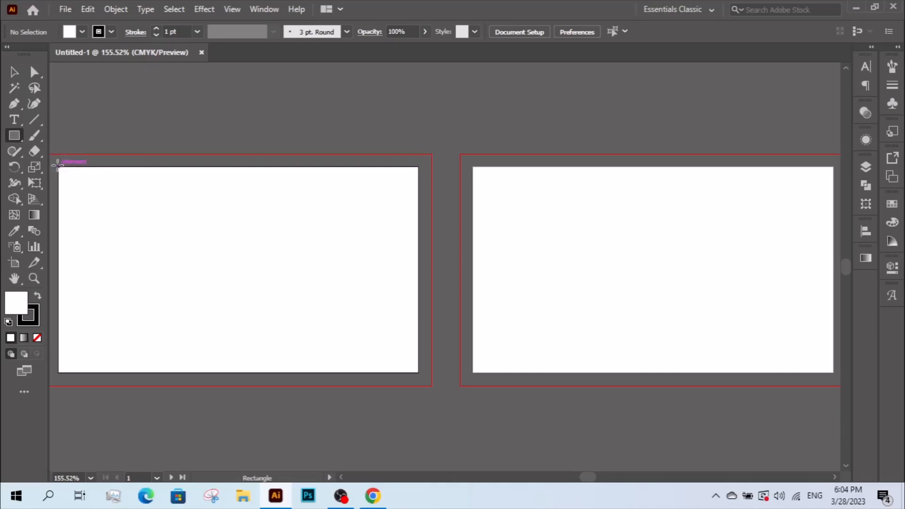
{"action": "left_click_drag", "start_coordinate": [57, 164], "coordinate": [418, 372]}
{"action": "left_click", "coordinate": [14, 72]}
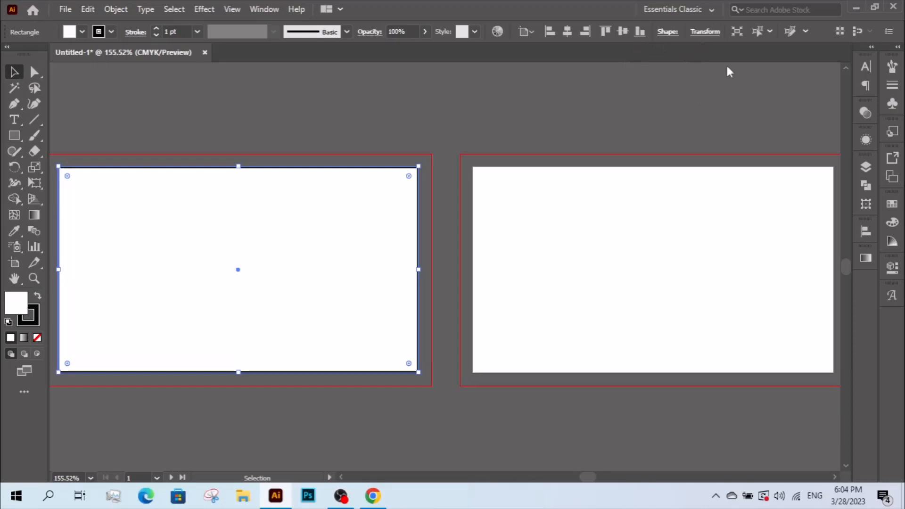
Resize the rectangle to 1.75 in high and, with proportions unlinked, 3.25 in wide.
{"action": "left_click", "coordinate": [704, 31]}
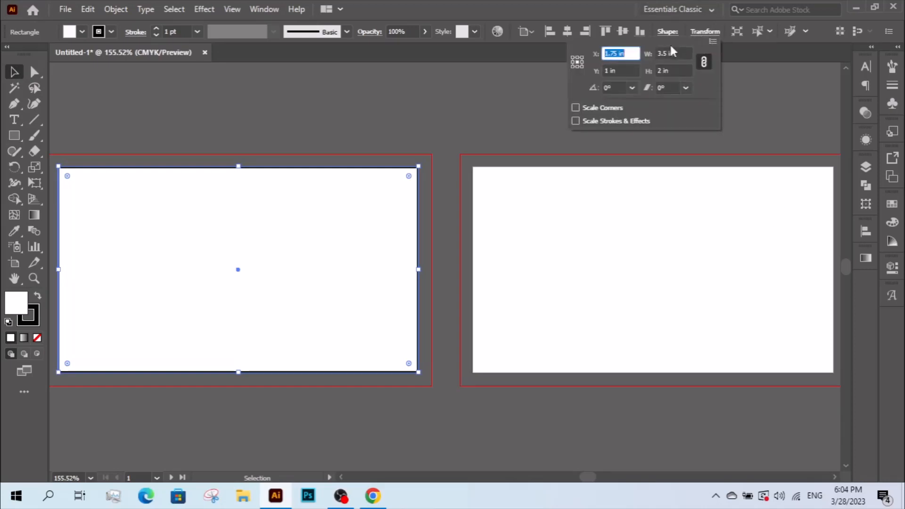
{"action": "left_click", "coordinate": [619, 53]}
{"action": "left_click", "coordinate": [661, 71]}
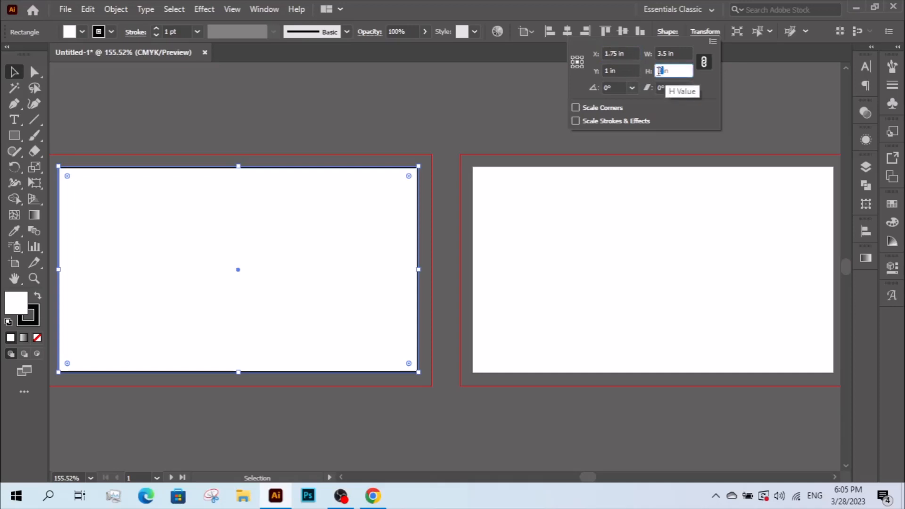
{"action": "type", "text": "1.75"}
{"action": "key", "text": "Return"}
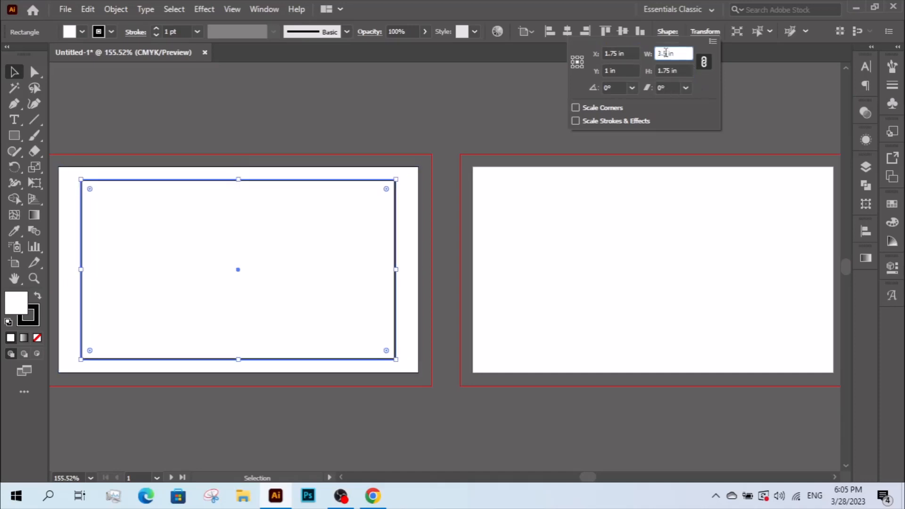
{"action": "left_click", "coordinate": [664, 53]}
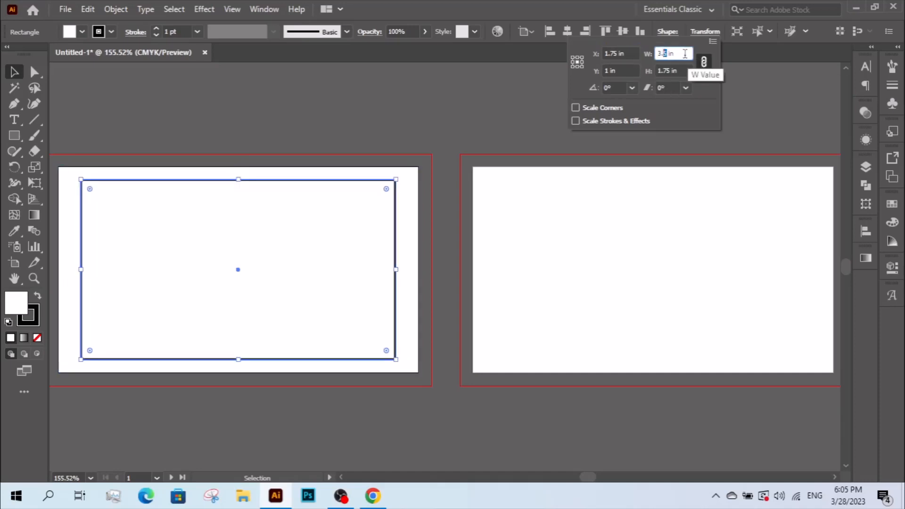
{"action": "left_click", "coordinate": [703, 62]}
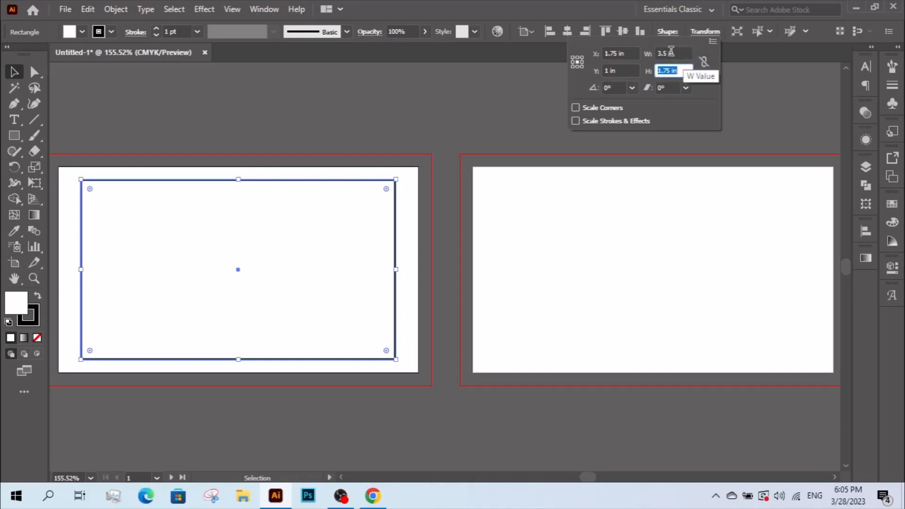
{"action": "left_click", "coordinate": [665, 53]}
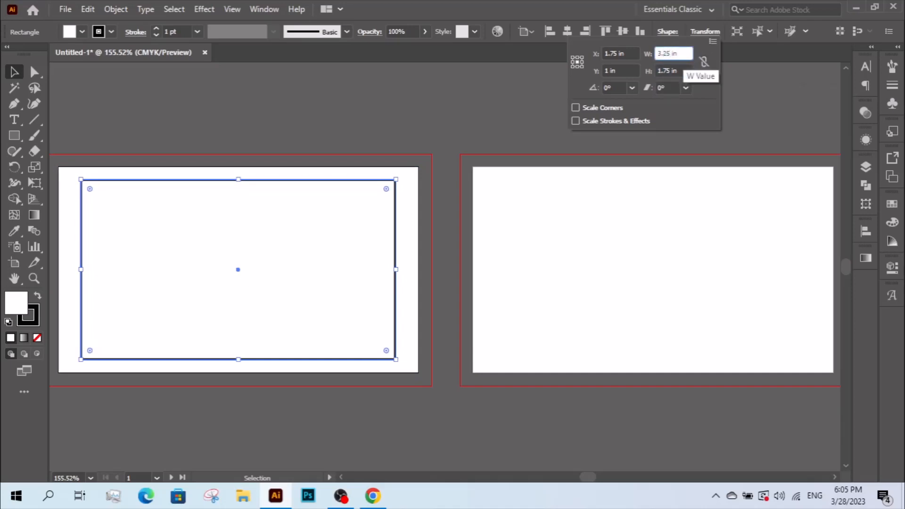
{"action": "type", "text": "3.25 in"}
{"action": "key", "text": "Tab"}
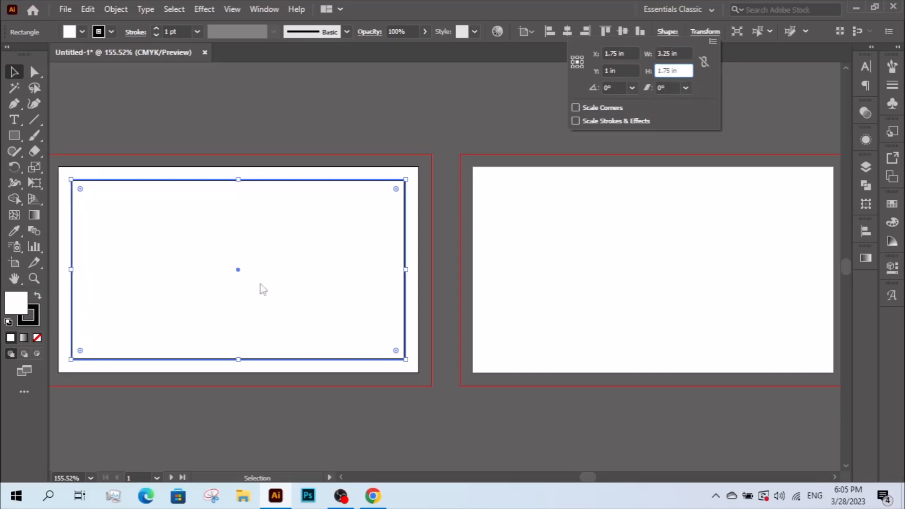
{"action": "left_click", "coordinate": [469, 220]}
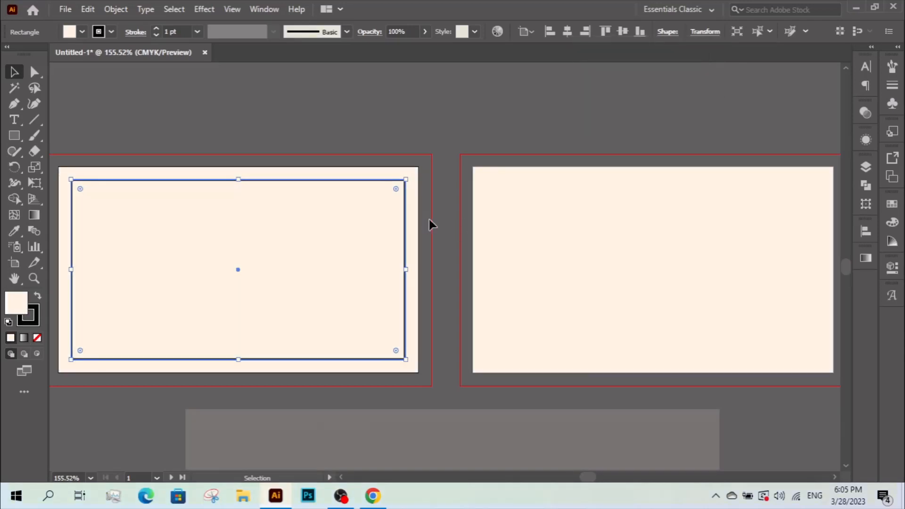
Duplicate the inset rectangle onto the second artboard and zoom out to show both artboards.
{"action": "left_click", "coordinate": [417, 223]}
{"action": "left_click", "coordinate": [406, 240]}
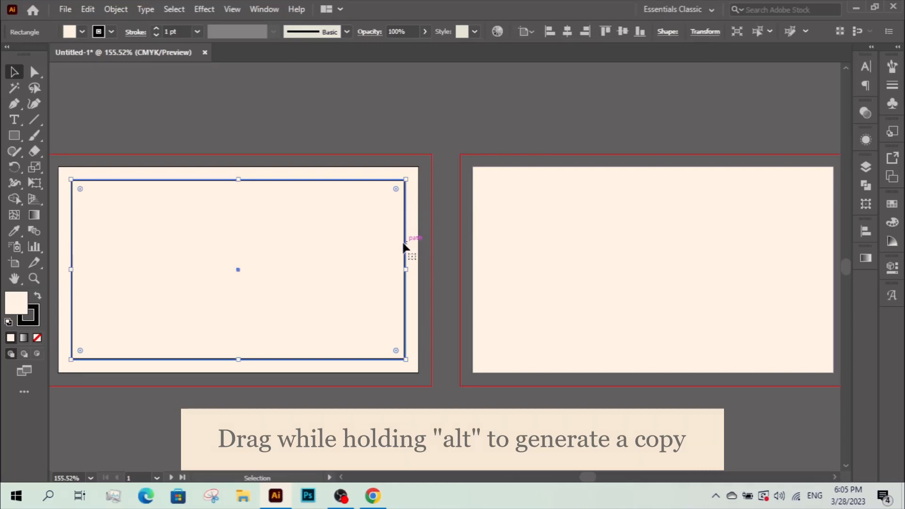
{"action": "left_click_drag", "start_coordinate": [403, 245], "coordinate": [786, 248]}
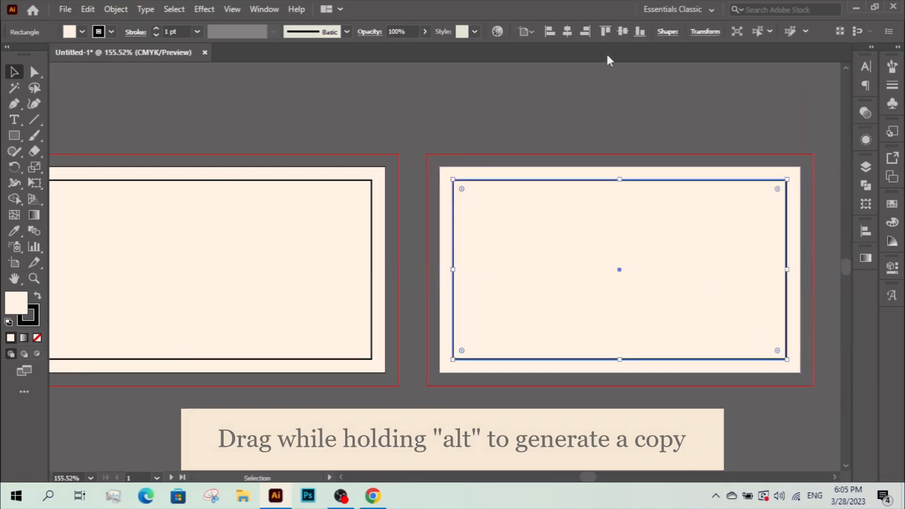
{"action": "key", "text": "ctrl+z"}
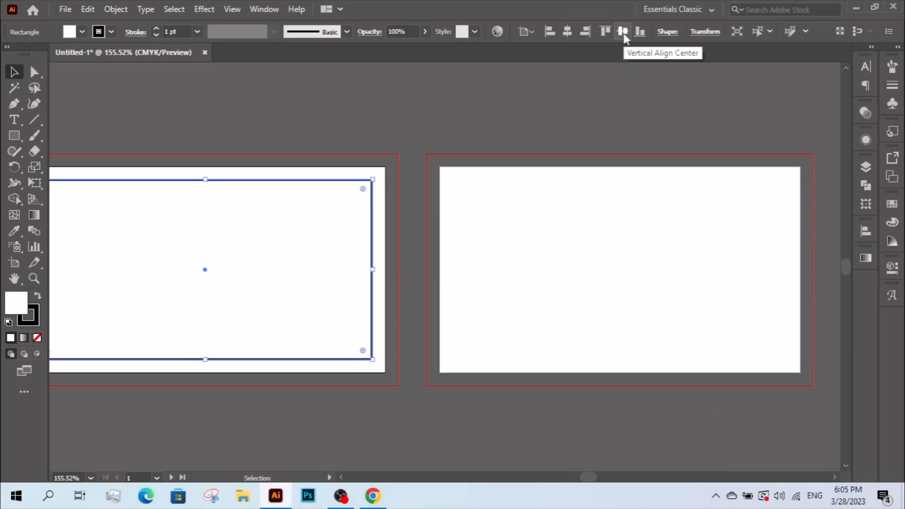
{"action": "key", "text": "ctrl+shift+z"}
{"action": "left_click", "coordinate": [593, 132]}
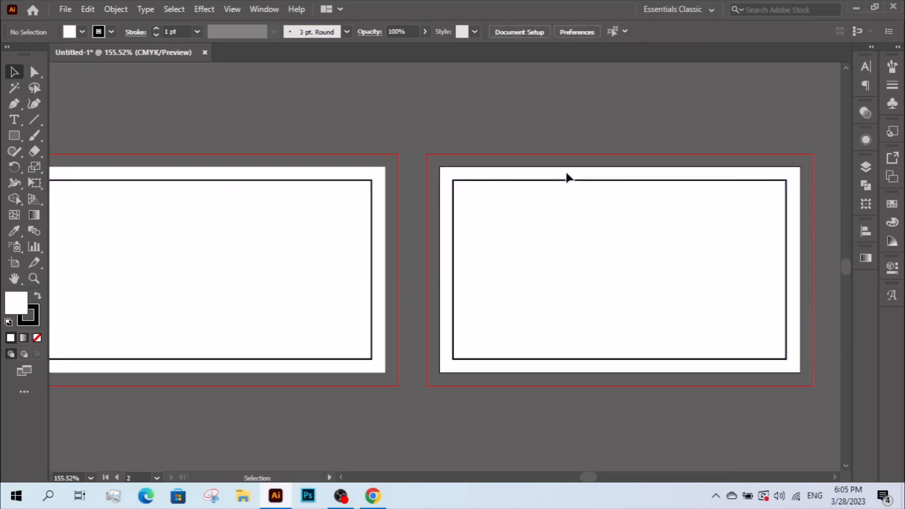
{"action": "left_click", "coordinate": [567, 181]}
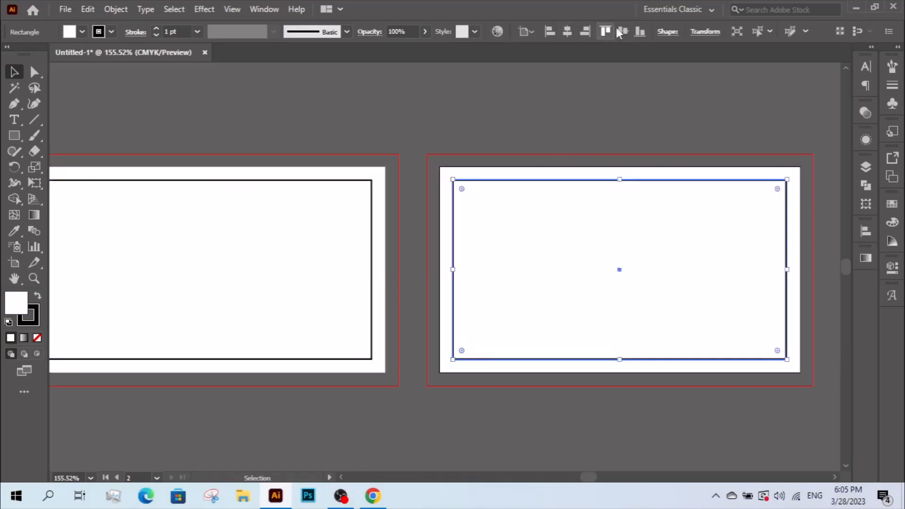
{"action": "left_click", "coordinate": [556, 118]}
{"action": "left_click", "coordinate": [456, 224], "text": "ctrl+alt"}
{"action": "left_click_drag", "start_coordinate": [378, 246], "coordinate": [445, 224]}
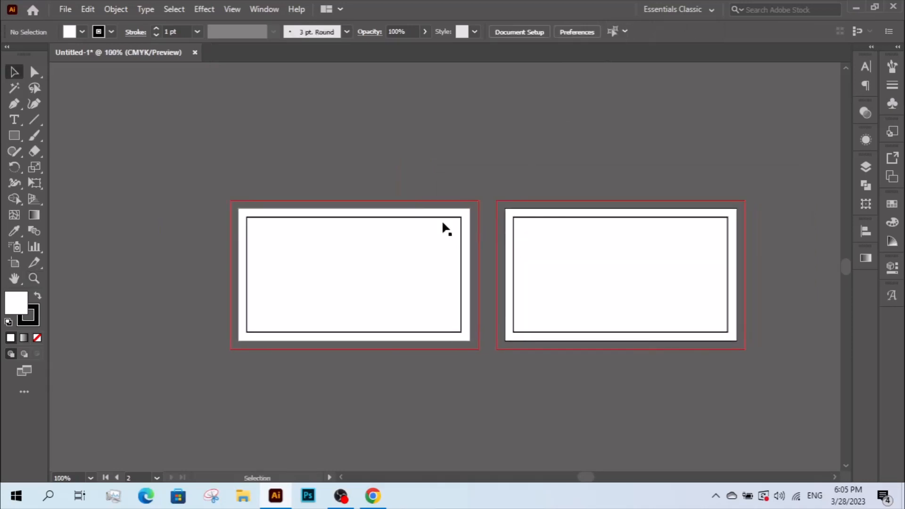
Convert both inset rectangles into guides and lock them.
{"action": "key", "text": "ctrl+a"}
{"action": "right_click", "coordinate": [503, 240]}
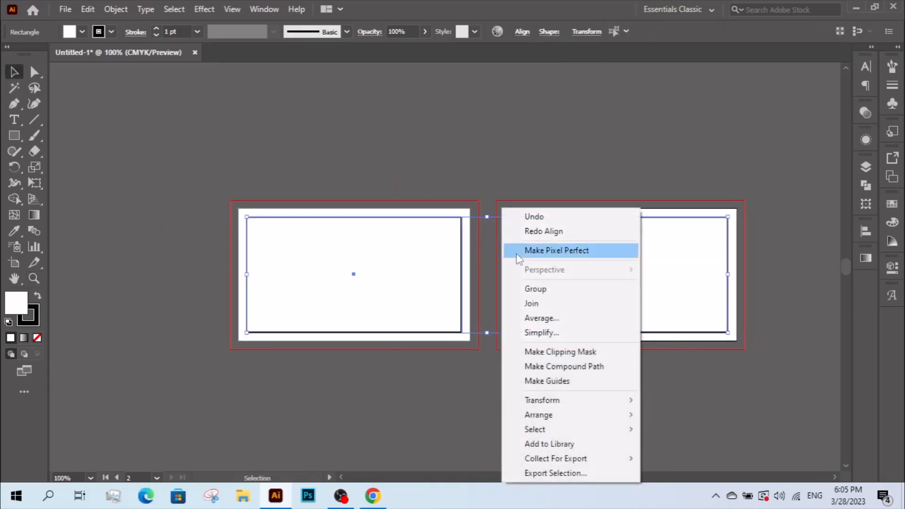
{"action": "left_click", "coordinate": [561, 379]}
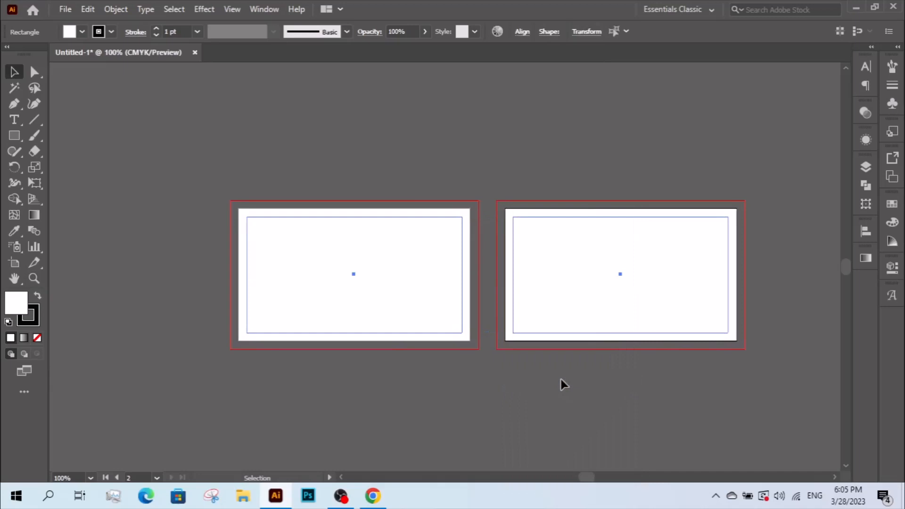
{"action": "right_click", "coordinate": [464, 264]}
{"action": "left_click", "coordinate": [513, 380]}
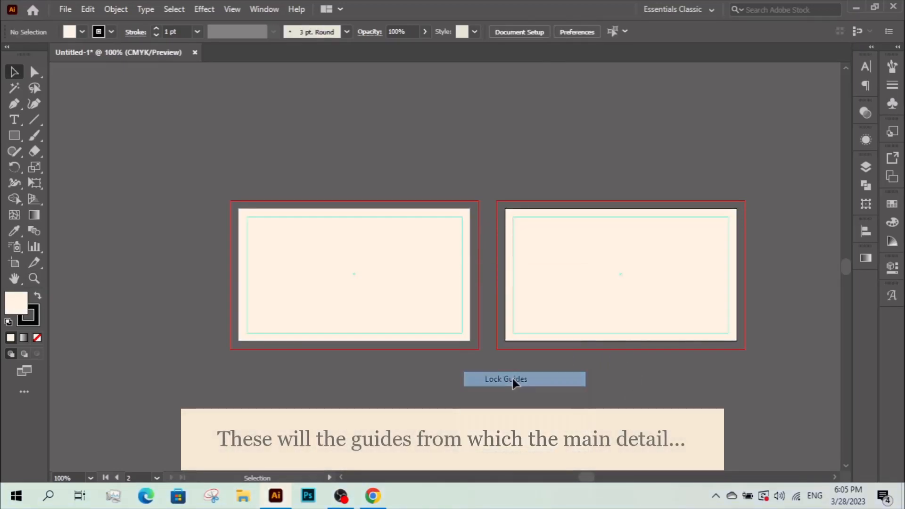
{"action": "left_click", "coordinate": [432, 278]}
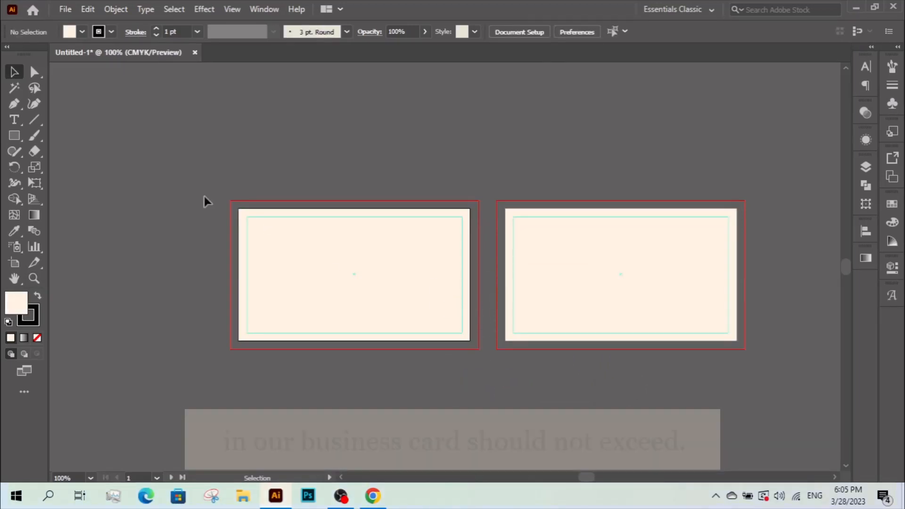
{"action": "key", "text": "z"}
{"action": "left_click_drag", "start_coordinate": [220, 190], "coordinate": [780, 384]}
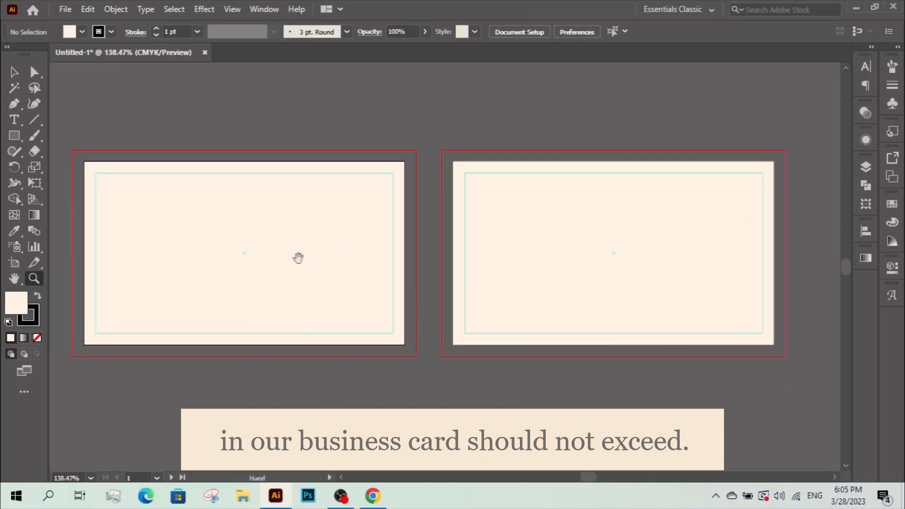
{"action": "left_click_drag", "start_coordinate": [298, 258], "coordinate": [350, 259]}
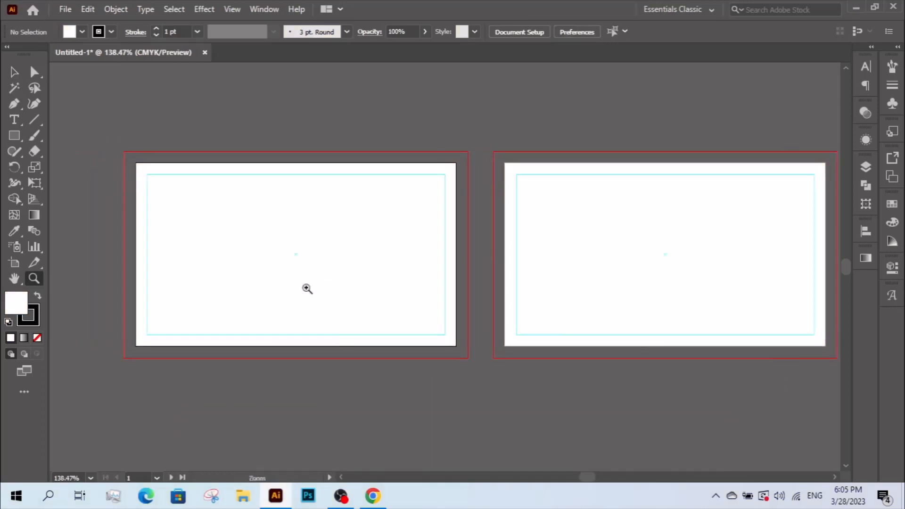
{"action": "key", "text": "v"}
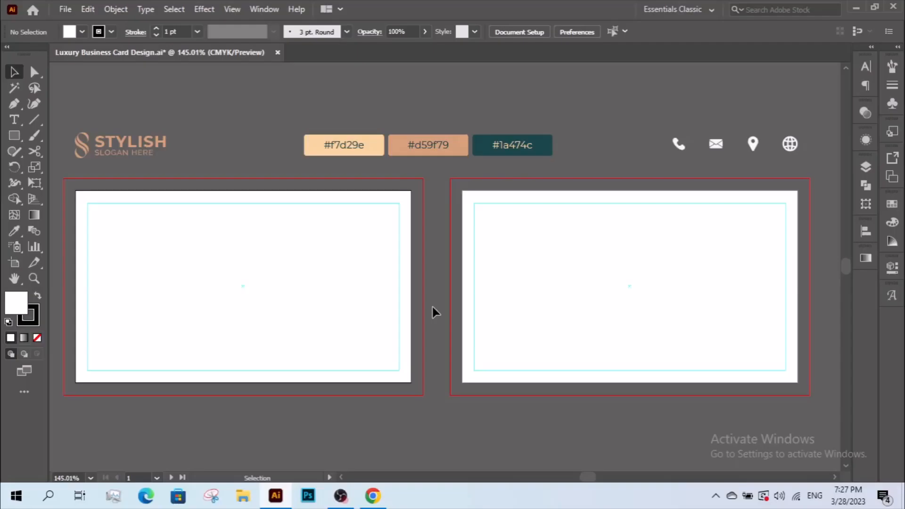
Draw a full-bleed rectangle over the first artboard with no stroke.
{"action": "left_click", "coordinate": [17, 138]}
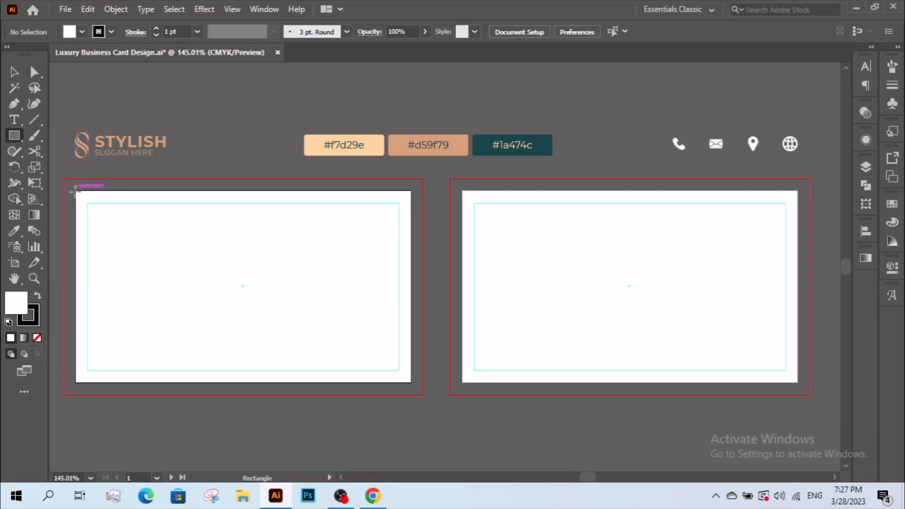
{"action": "mouse_move", "coordinate": [75, 190]}
{"action": "left_mouse_down"}
{"action": "mouse_move", "coordinate": [416, 376]}
{"action": "mouse_move", "coordinate": [412, 383]}
{"action": "left_mouse_up"}
{"action": "left_click", "coordinate": [14, 71]}
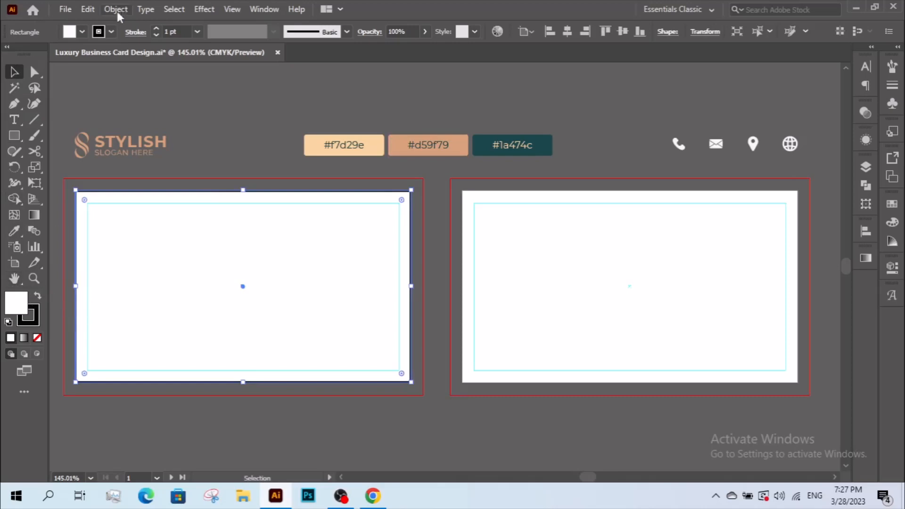
{"action": "left_click", "coordinate": [111, 32]}
{"action": "left_click", "coordinate": [8, 56]}
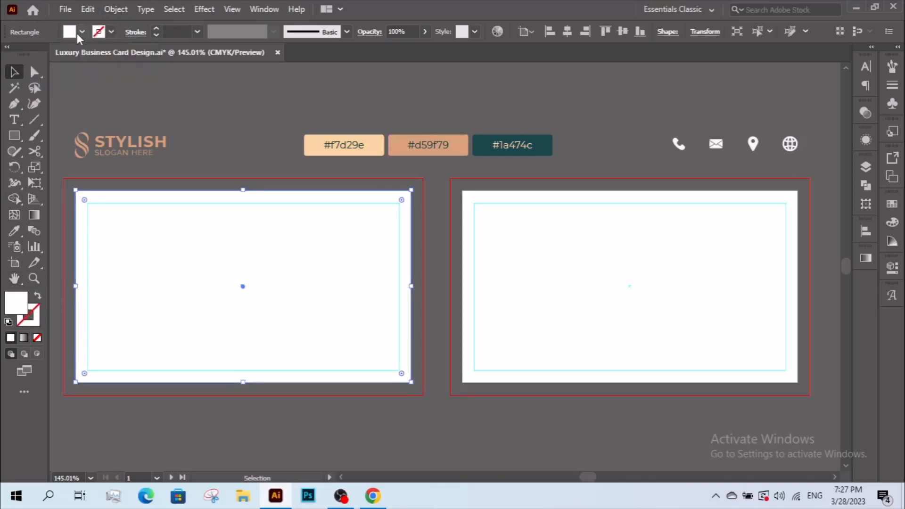
Fill the background rectangle with dark teal hex 1a474c.
{"action": "double_click", "coordinate": [14, 306]}
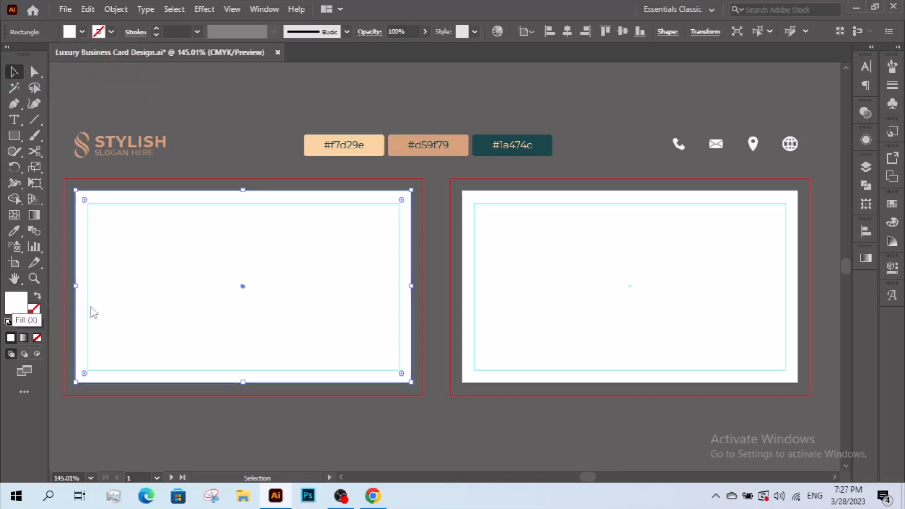
{"action": "left_click_drag", "start_coordinate": [668, 146], "coordinate": [565, 223]}
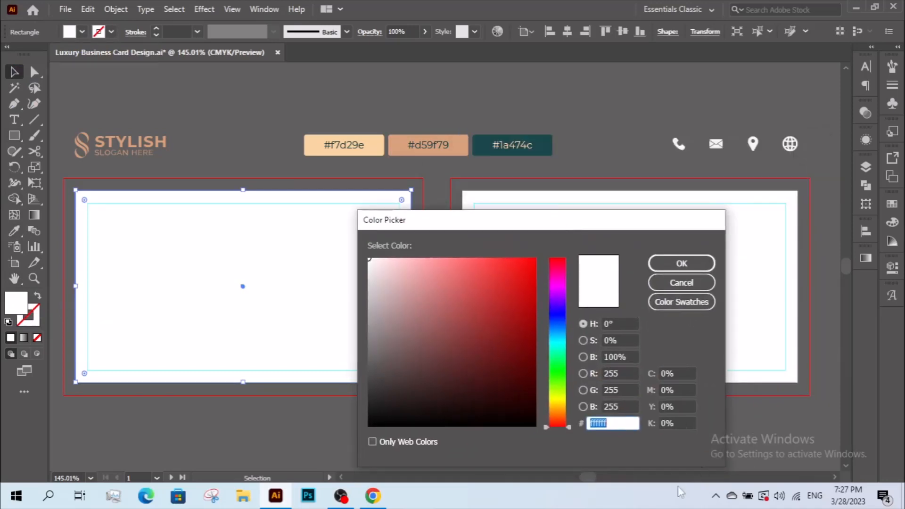
{"action": "type", "text": "1"}
{"action": "type", "text": "a474c"}
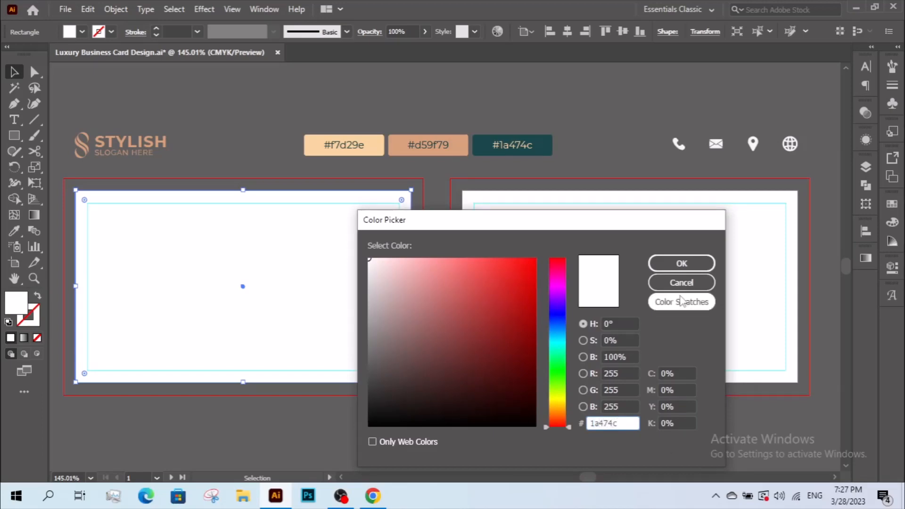
{"action": "left_click", "coordinate": [627, 339]}
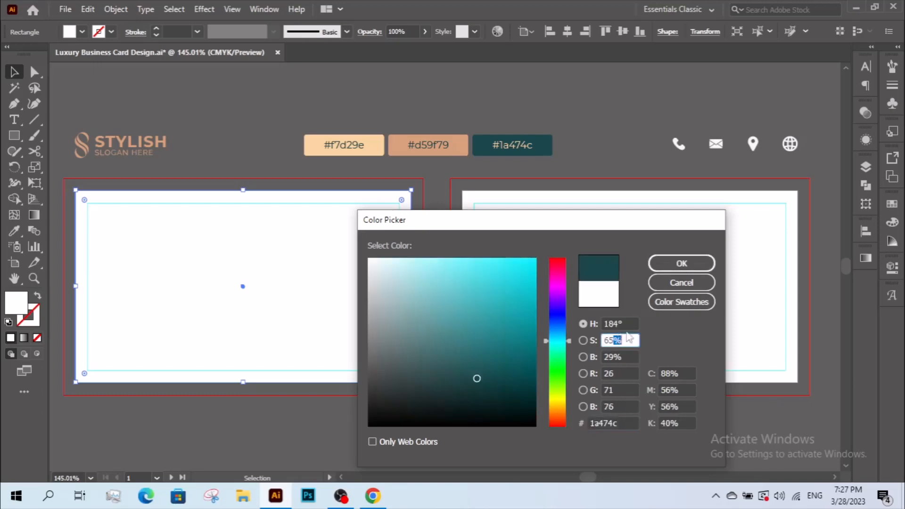
{"action": "left_click", "coordinate": [680, 264]}
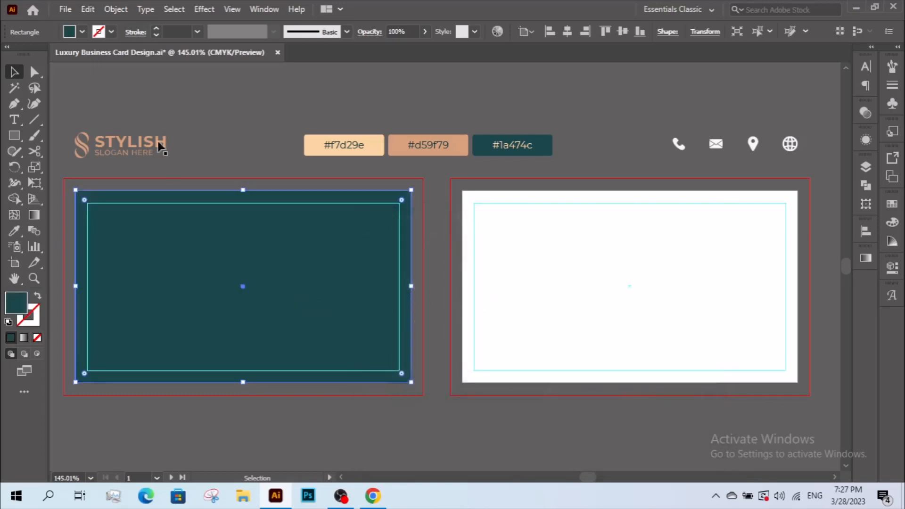
{"action": "left_click", "coordinate": [88, 9]}
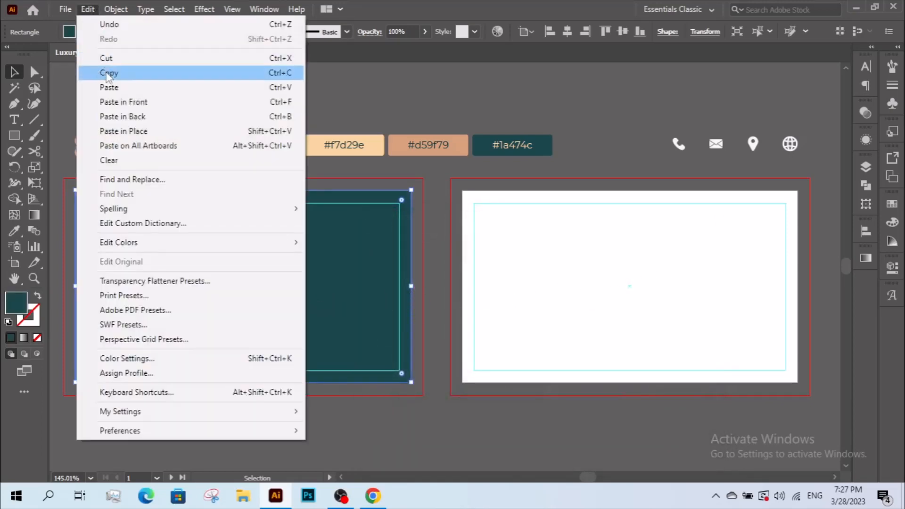
Paste a copy of the teal rectangle in place, move it onto the right card, and select both.
{"action": "left_click", "coordinate": [108, 73]}
{"action": "left_click", "coordinate": [88, 9]}
{"action": "left_click", "coordinate": [124, 131]}
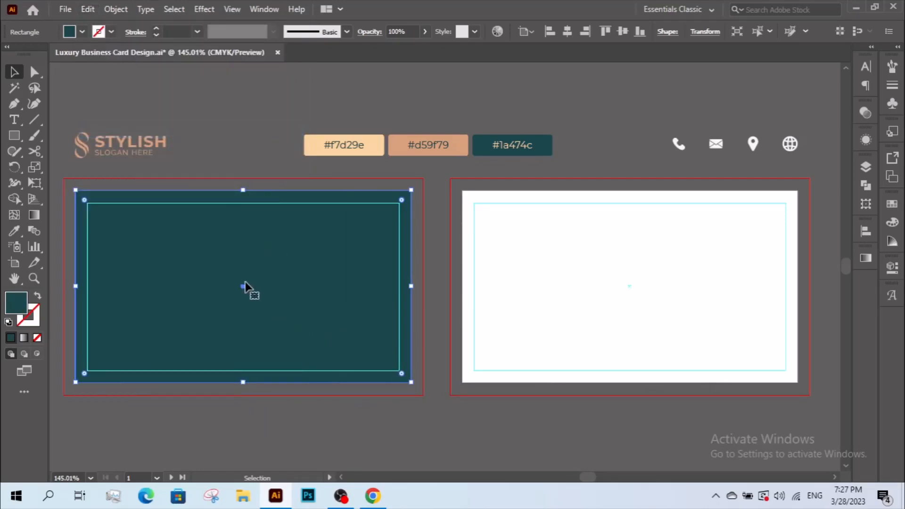
{"action": "left_click_drag", "start_coordinate": [244, 284], "coordinate": [632, 285]}
{"action": "left_click", "coordinate": [625, 414]}
{"action": "left_click_drag", "start_coordinate": [341, 429], "coordinate": [537, 288]}
{"action": "left_click", "coordinate": [116, 9]}
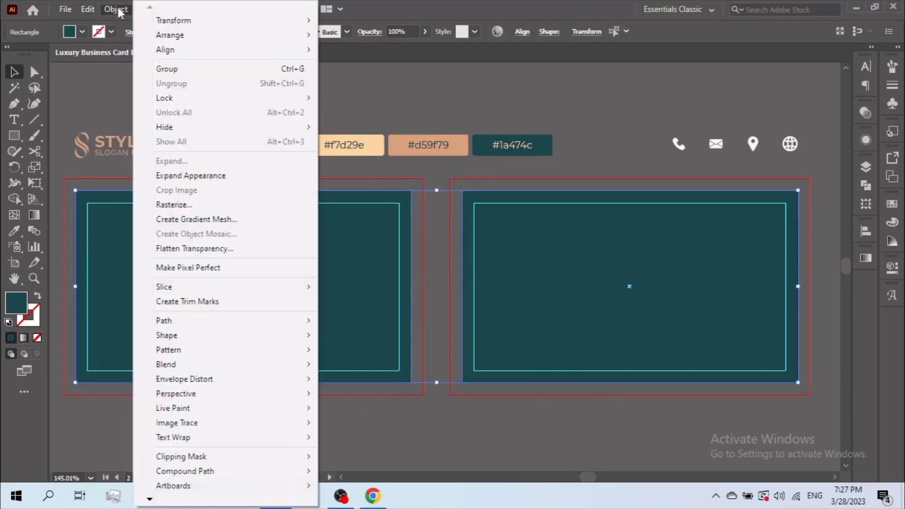
Lock both teal background rectangles with Object > Lock > Selection.
{"action": "mouse_move", "coordinate": [194, 98]}
{"action": "left_click", "coordinate": [346, 98]}
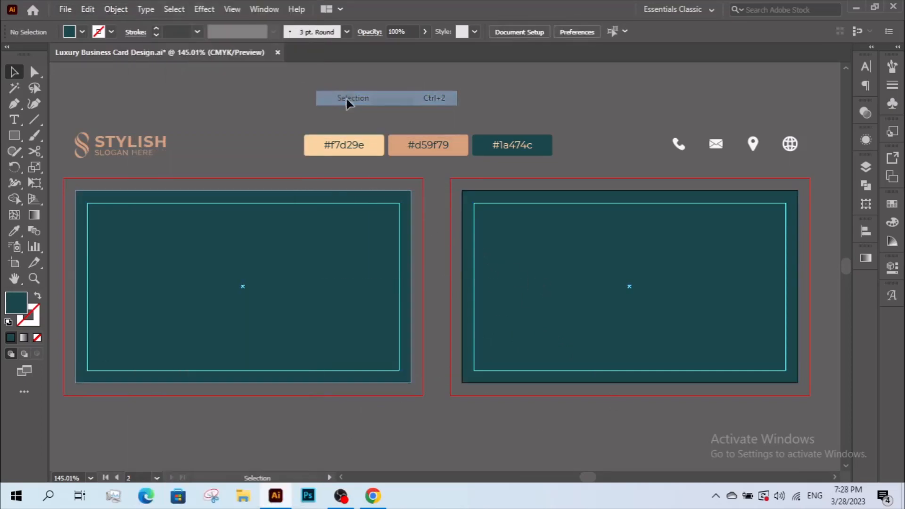
{"action": "left_click_drag", "start_coordinate": [358, 267], "coordinate": [485, 325]}
{"action": "left_click_drag", "start_coordinate": [281, 206], "coordinate": [477, 323]}
{"action": "key", "text": "space"}
{"action": "left_click_drag", "start_coordinate": [311, 266], "coordinate": [318, 268]}
Move the STYLISH logo out of the header group onto the right card.
{"action": "left_click", "coordinate": [134, 157]}
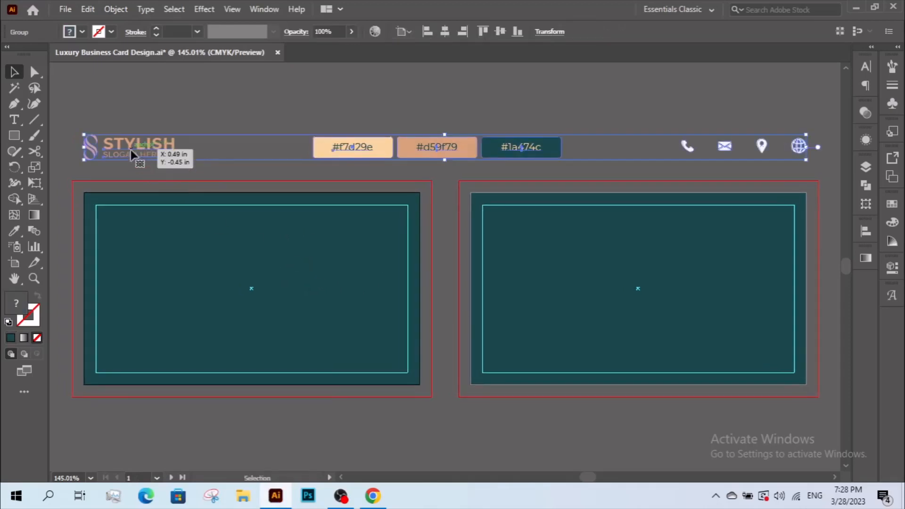
{"action": "key", "text": "ctrl+shift+g"}
{"action": "left_click", "coordinate": [135, 154]}
{"action": "left_click_drag", "start_coordinate": [129, 145], "coordinate": [637, 293]}
{"action": "left_click", "coordinate": [561, 242]}
{"action": "left_click", "coordinate": [621, 294]}
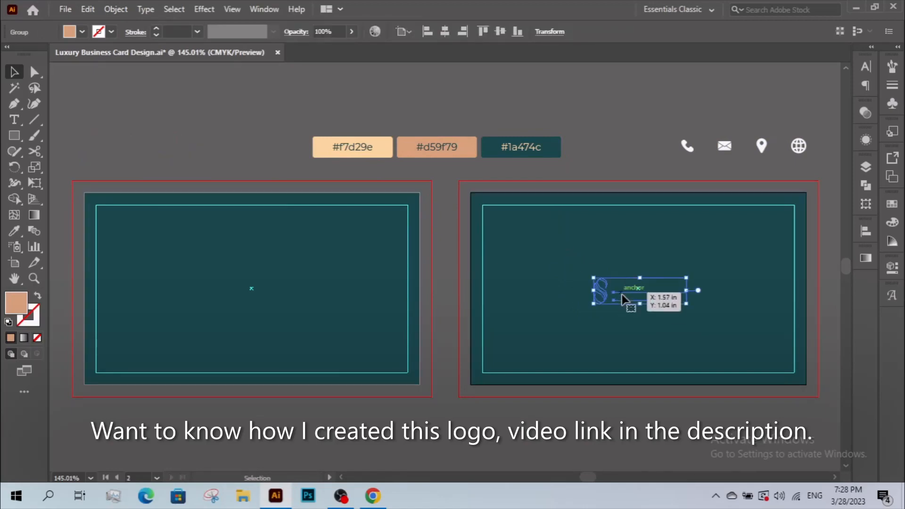
Bring the STYLISH logo to the front and enlarge it on the right card.
{"action": "right_click", "coordinate": [621, 294]}
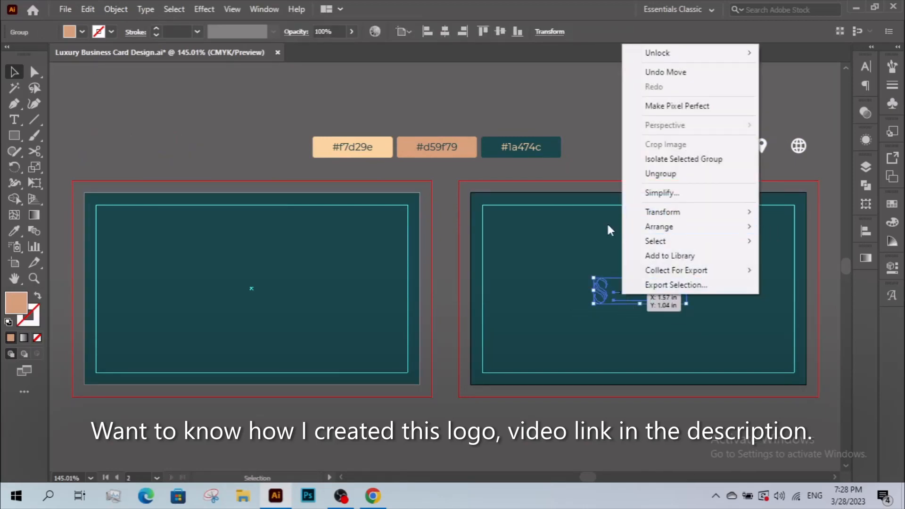
{"action": "mouse_move", "coordinate": [657, 227]}
{"action": "left_click", "coordinate": [556, 227]}
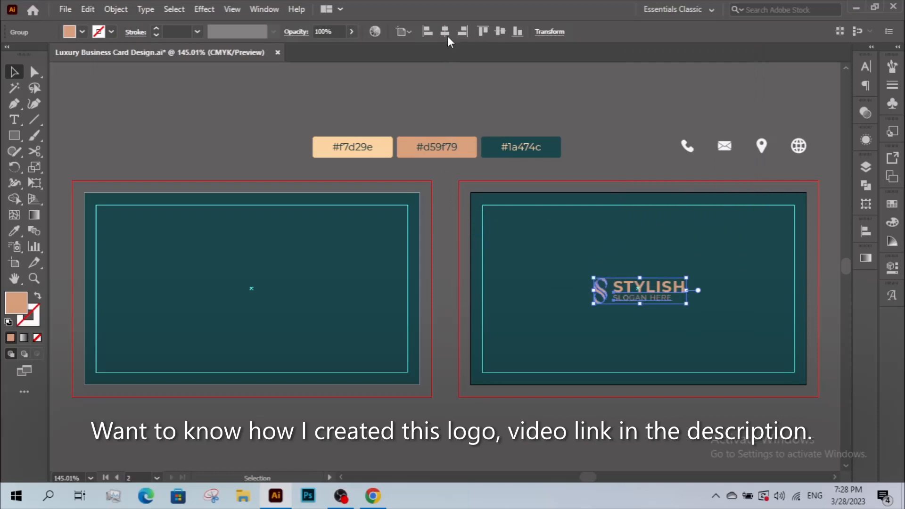
{"action": "mouse_move", "coordinate": [639, 278]}
{"action": "left_mouse_down"}
{"action": "mouse_move", "coordinate": [638, 257]}
{"action": "mouse_move", "coordinate": [638, 268]}
{"action": "left_mouse_up"}
{"action": "left_click", "coordinate": [648, 346]}
{"action": "key", "text": "space"}
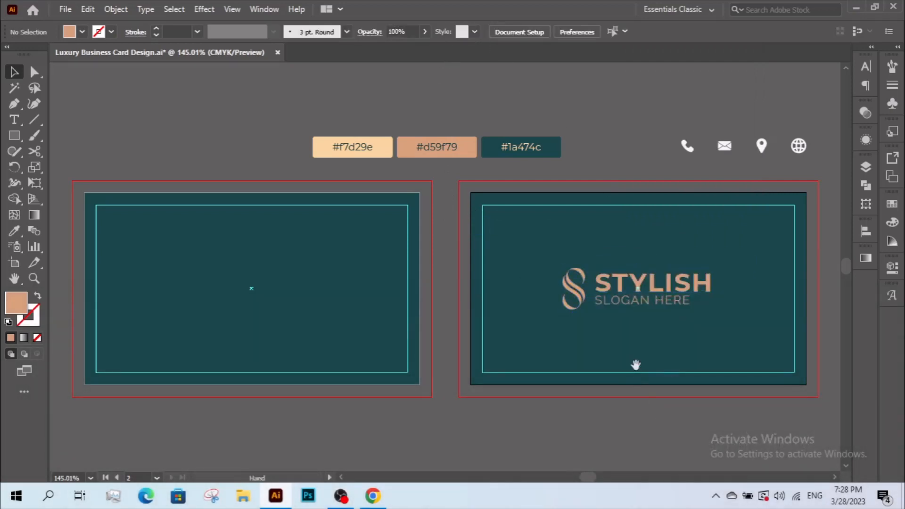
{"action": "left_click_drag", "start_coordinate": [635, 364], "coordinate": [626, 368]}
{"action": "key", "text": "space"}
{"action": "left_click_drag", "start_coordinate": [575, 340], "coordinate": [590, 340]}
Copy the STYLISH logo, paste it in place, and drag the copy onto the left card.
{"action": "left_click", "coordinate": [585, 293]}
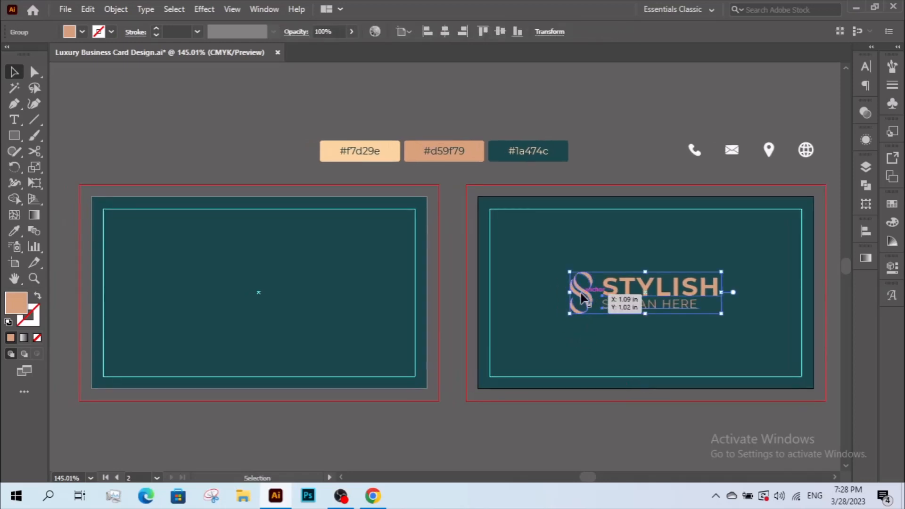
{"action": "right_click", "coordinate": [581, 294]}
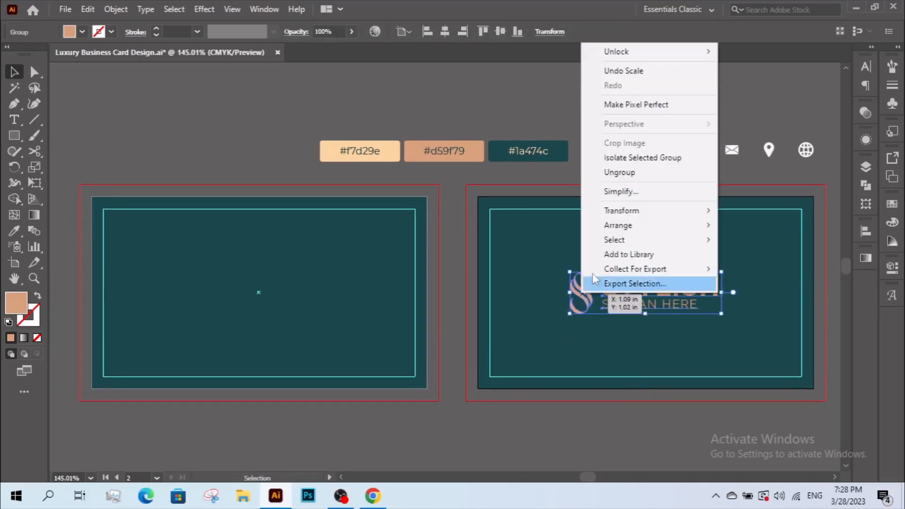
{"action": "left_click", "coordinate": [586, 302]}
{"action": "left_click", "coordinate": [88, 9]}
{"action": "left_click", "coordinate": [109, 73]}
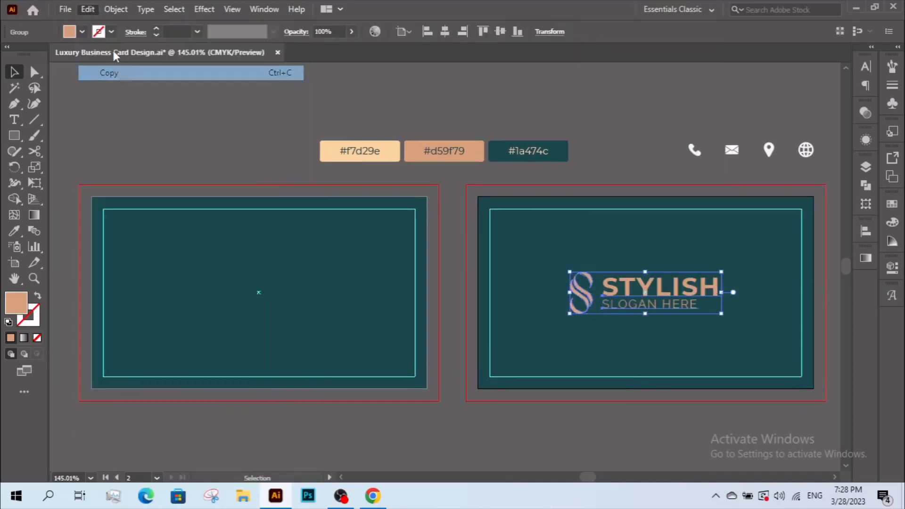
{"action": "left_click", "coordinate": [87, 9]}
{"action": "left_click", "coordinate": [124, 131]}
{"action": "left_click_drag", "start_coordinate": [605, 309], "coordinate": [300, 295]}
Ungroup the logo copy and delete the STYLISH and slogan text.
{"action": "right_click", "coordinate": [301, 295]}
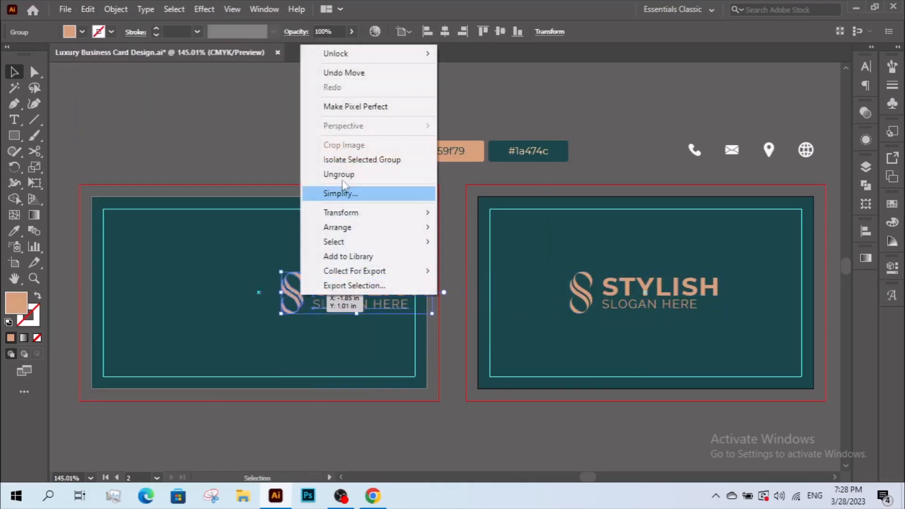
{"action": "left_click", "coordinate": [330, 174]}
{"action": "left_click", "coordinate": [294, 304], "text": "shift"}
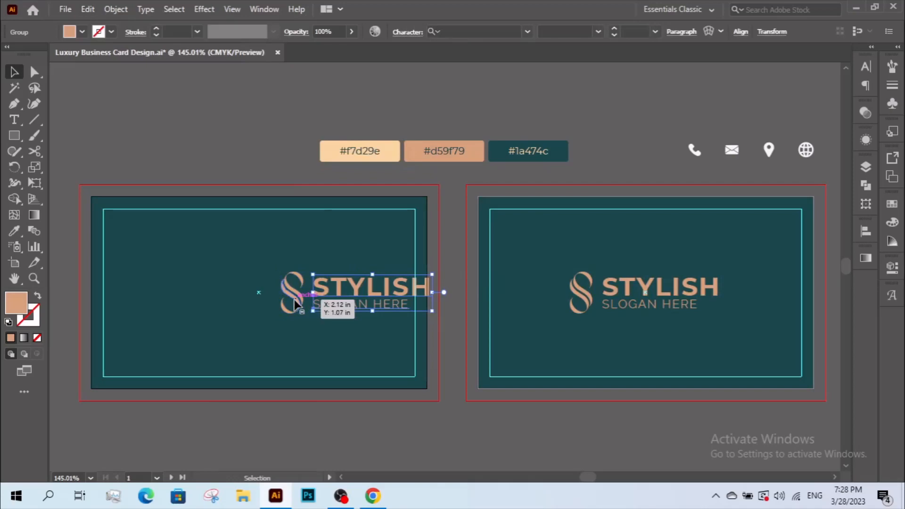
{"action": "left_click_drag", "start_coordinate": [294, 304], "coordinate": [167, 259]}
{"action": "key", "text": "Delete"}
Move the S icon right, centre it vertically, and enlarge it past the card's bottom edge.
{"action": "left_click", "coordinate": [292, 295]}
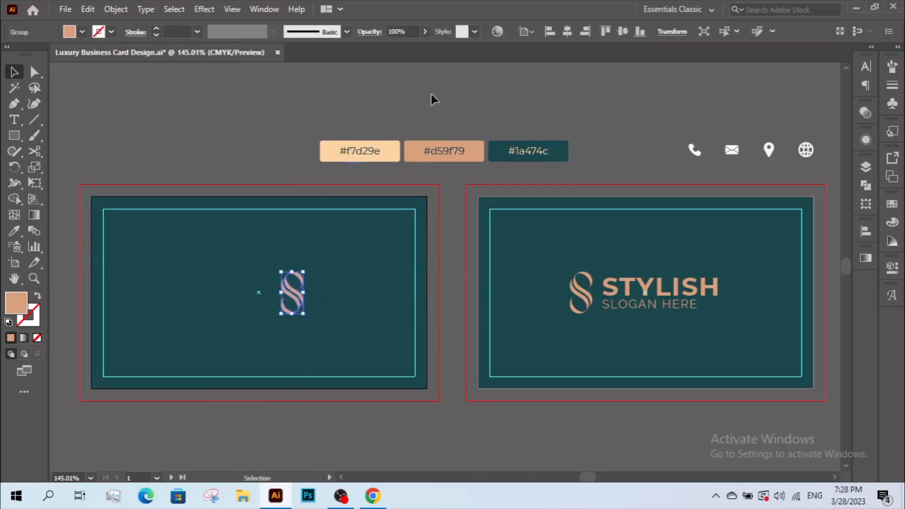
{"action": "left_click_drag", "start_coordinate": [297, 288], "coordinate": [344, 280]}
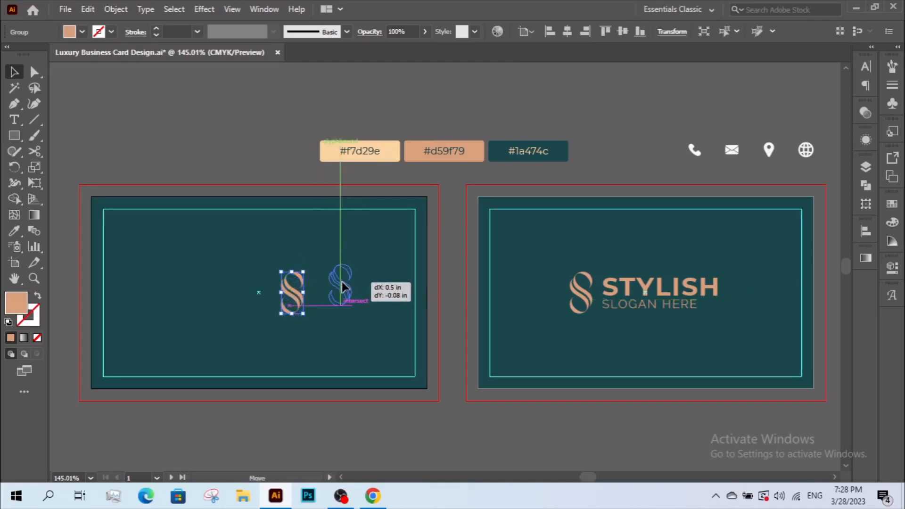
{"action": "left_click", "coordinate": [621, 31]}
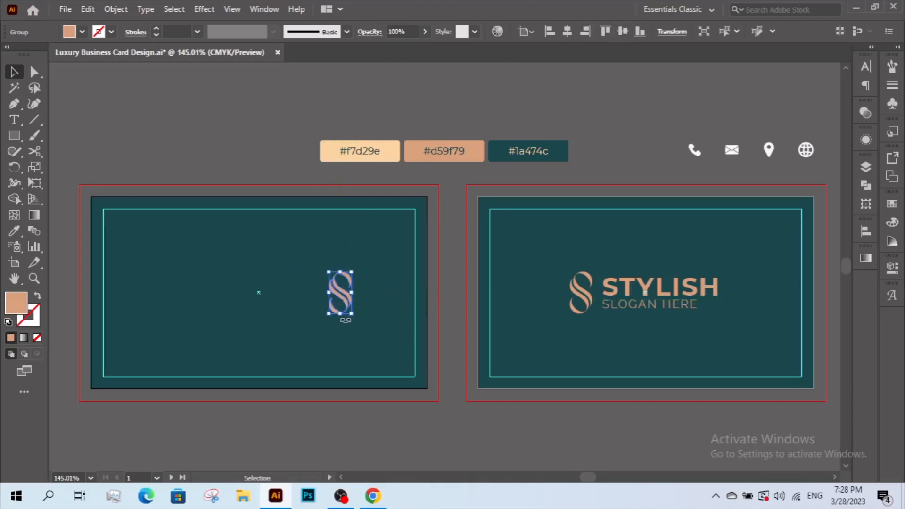
{"action": "left_click_drag", "start_coordinate": [340, 314], "coordinate": [344, 472]}
{"action": "left_click_drag", "start_coordinate": [357, 415], "coordinate": [405, 398]}
{"action": "left_click", "coordinate": [407, 435]}
{"action": "key", "text": "z"}
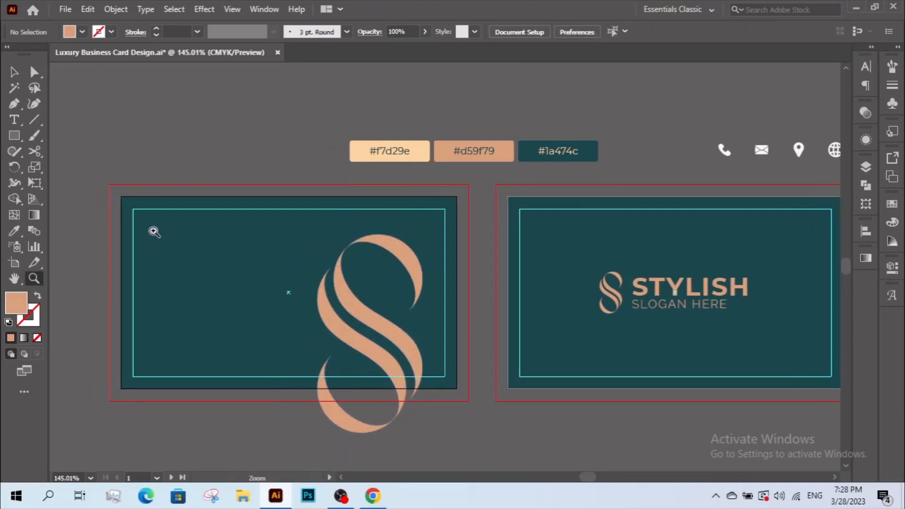
{"action": "left_click_drag", "start_coordinate": [103, 189], "coordinate": [482, 388]}
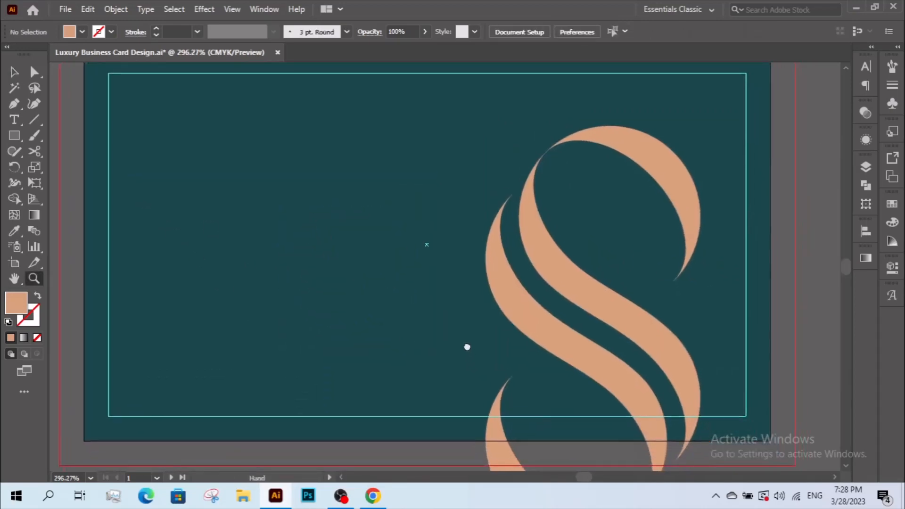
{"action": "key", "text": "v"}
{"action": "key", "text": "z"}
{"action": "left_click", "coordinate": [482, 333], "text": "alt"}
{"action": "left_click", "coordinate": [483, 333], "text": "alt"}
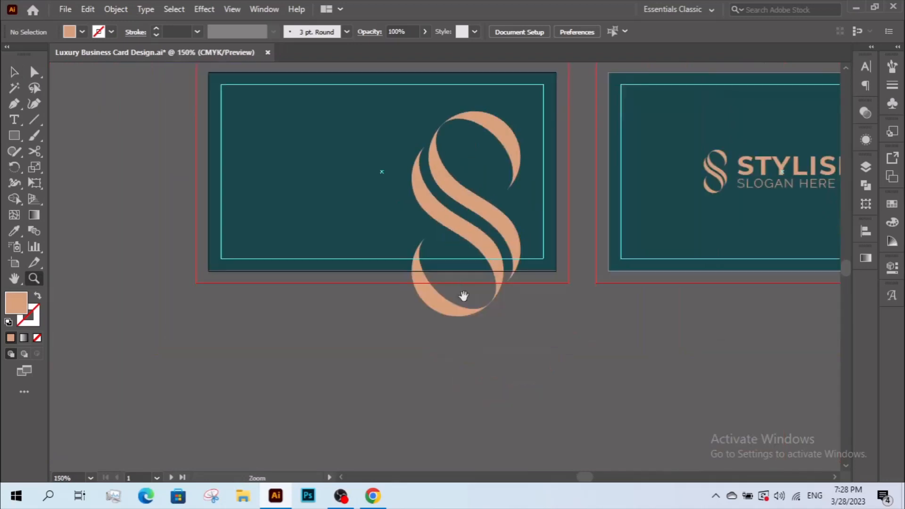
{"action": "left_click_drag", "start_coordinate": [464, 295], "coordinate": [464, 409]}
{"action": "key", "text": "v"}
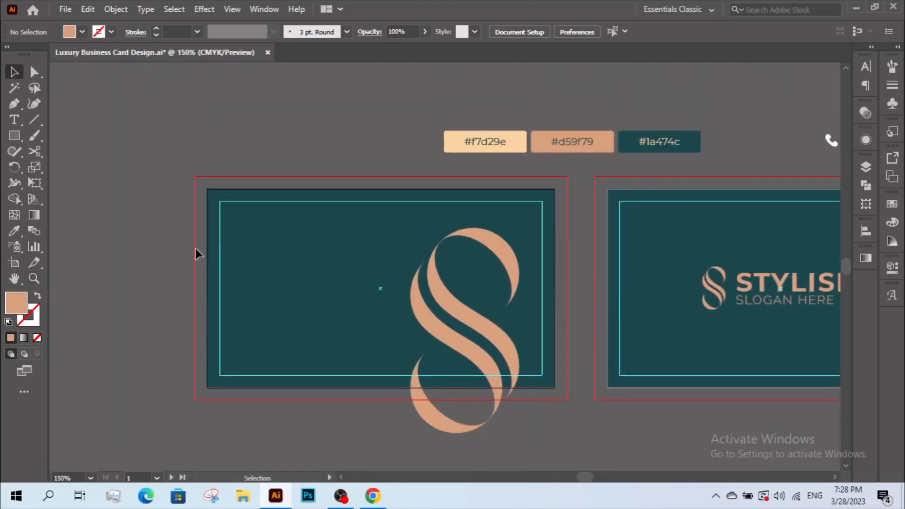
{"action": "left_click_drag", "start_coordinate": [444, 434], "coordinate": [443, 425]}
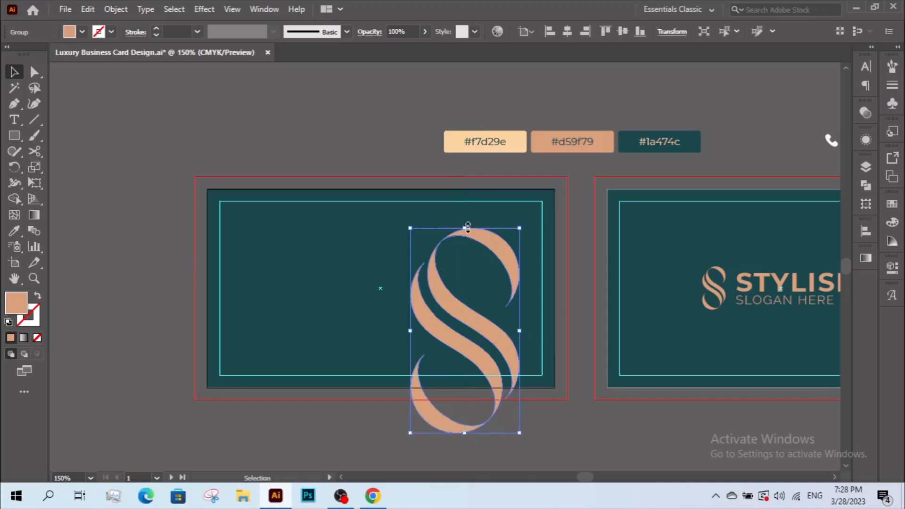
{"action": "mouse_move", "coordinate": [467, 227]}
{"action": "left_mouse_down"}
{"action": "mouse_move", "coordinate": [470, 204]}
{"action": "mouse_move", "coordinate": [478, 217]}
{"action": "left_mouse_up"}
{"action": "key", "text": "ctrl+z"}
{"action": "left_click", "coordinate": [569, 447]}
{"action": "key", "text": "space"}
{"action": "mouse_move", "coordinate": [534, 402]}
{"action": "left_mouse_down"}
{"action": "mouse_move", "coordinate": [542, 400]}
{"action": "mouse_move", "coordinate": [529, 411]}
{"action": "left_mouse_up"}
{"action": "left_click", "coordinate": [15, 121]}
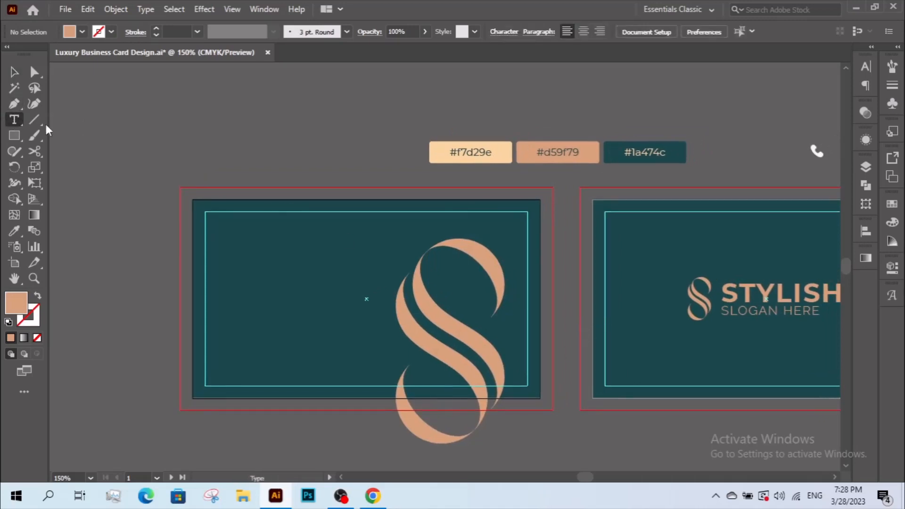
Type the cardholder's name at the left card's top-left and enlarge it.
{"action": "left_click", "coordinate": [232, 232]}
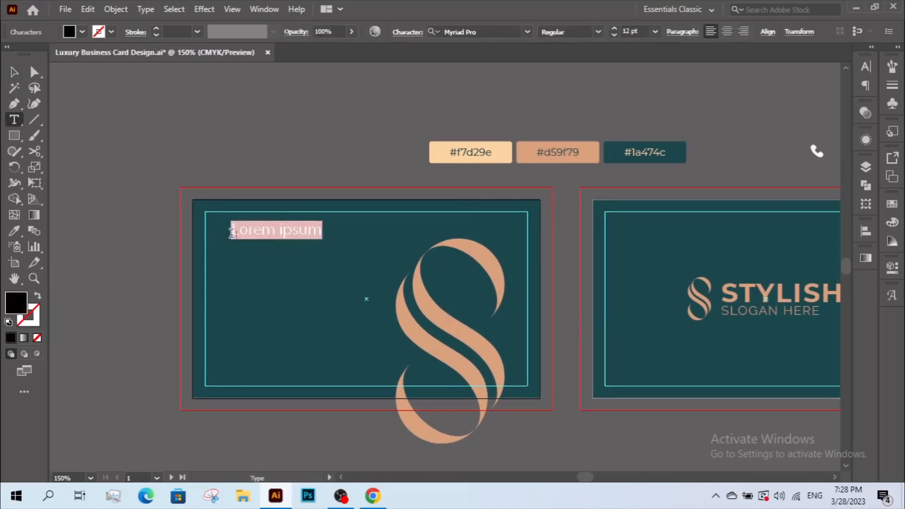
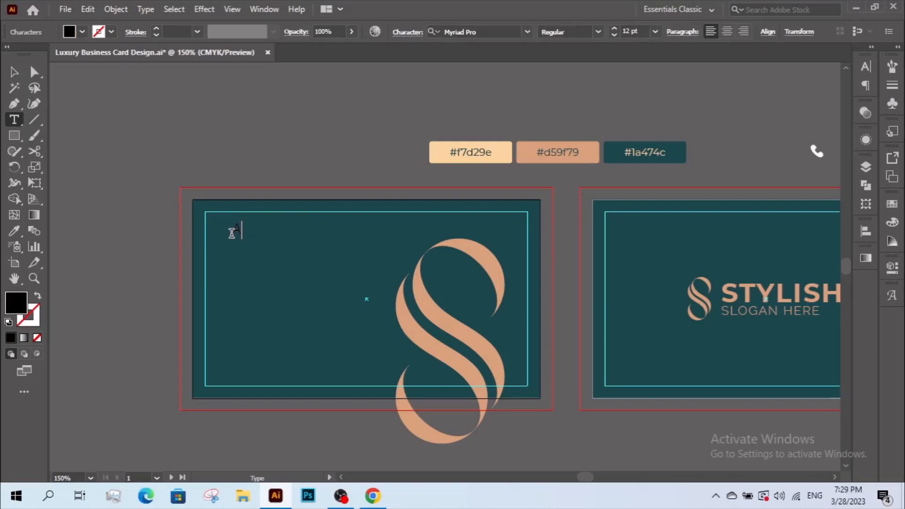
{"action": "left_click", "coordinate": [14, 71]}
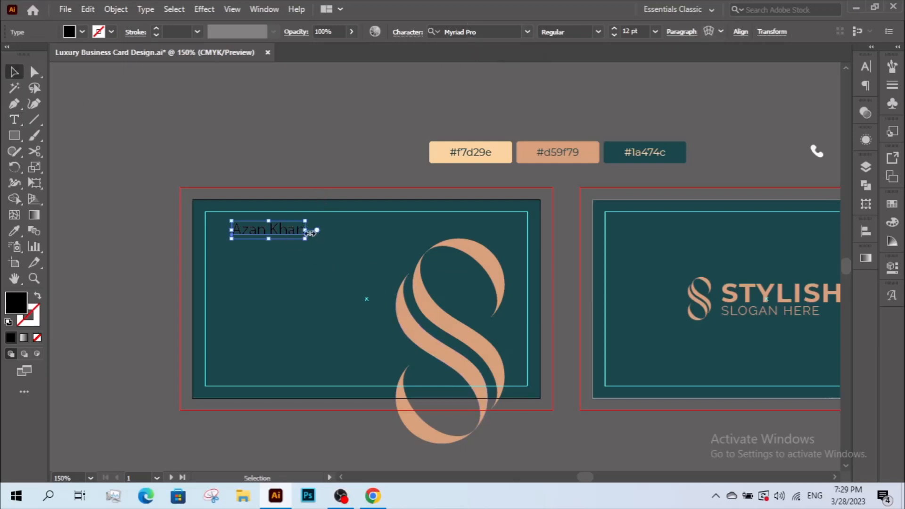
{"action": "mouse_move", "coordinate": [309, 233]}
{"action": "left_mouse_down"}
{"action": "mouse_move", "coordinate": [349, 232]}
{"action": "mouse_move", "coordinate": [307, 242]}
{"action": "left_mouse_up"}
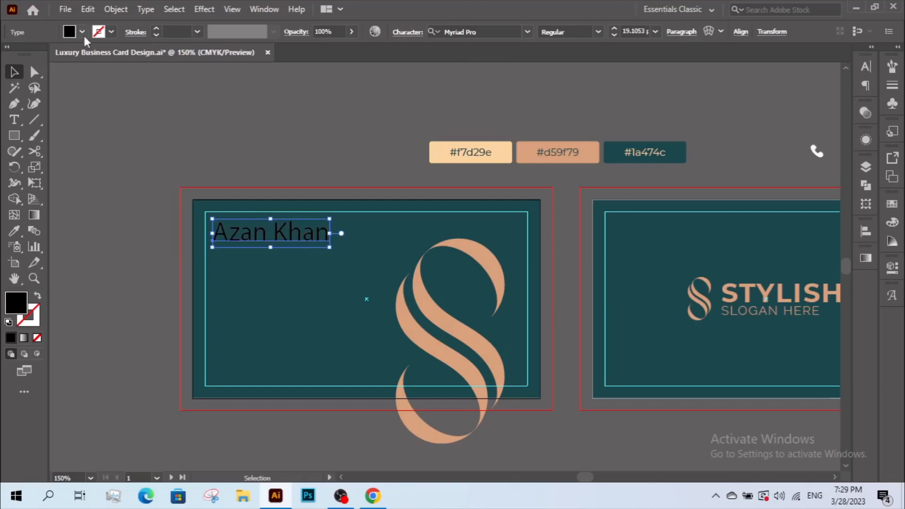
Make the name white and set it in Montserrat ExtraBold.
{"action": "left_click", "coordinate": [83, 32]}
{"action": "left_click", "coordinate": [28, 54]}
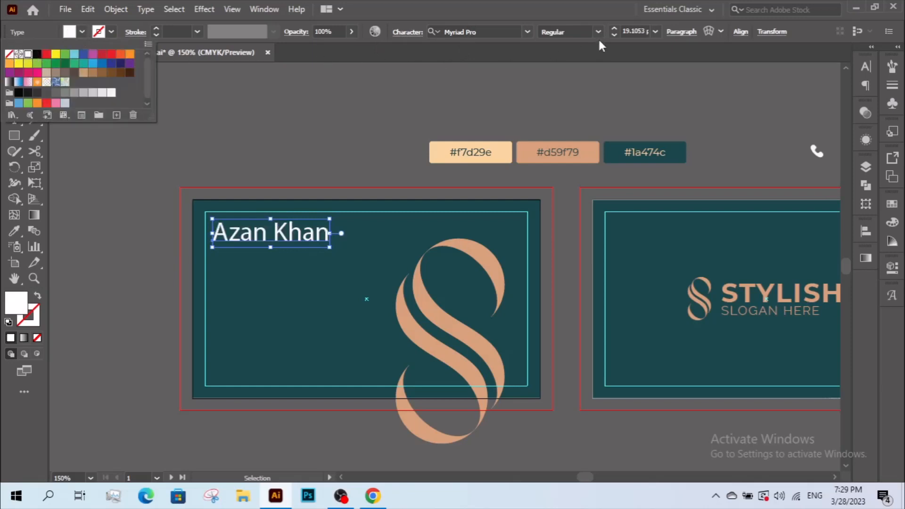
{"action": "left_click", "coordinate": [487, 32]}
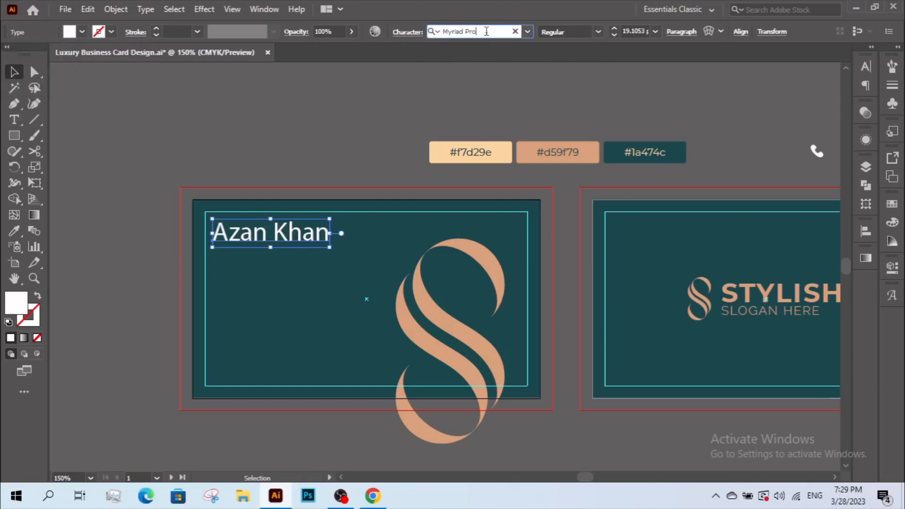
{"action": "key", "text": "BackSpace"}
{"action": "key", "text": "BackSpace"}
{"action": "key", "text": "BackSpace"}
{"action": "key", "text": "BackSpace"}
{"action": "key", "text": "BackSpace"}
{"action": "key", "text": "BackSpace"}
{"action": "key", "text": "BackSpace"}
{"action": "key", "text": "BackSpace"}
{"action": "key", "text": "BackSpace"}
{"action": "key", "text": "BackSpace"}
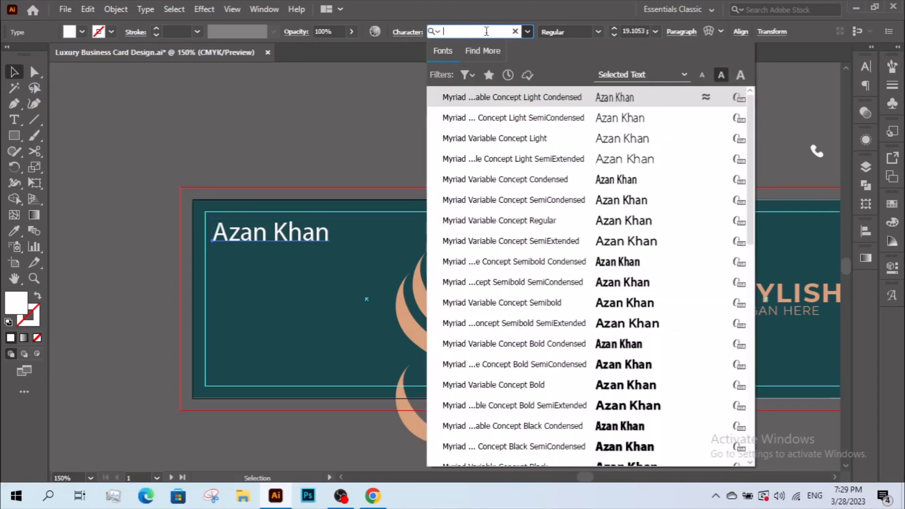
{"action": "type", "text": "Mon"}
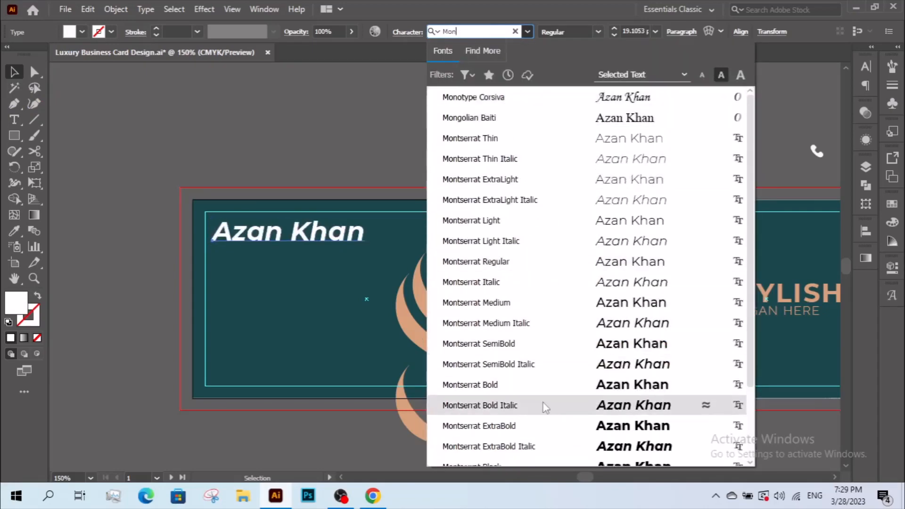
{"action": "left_click", "coordinate": [543, 420]}
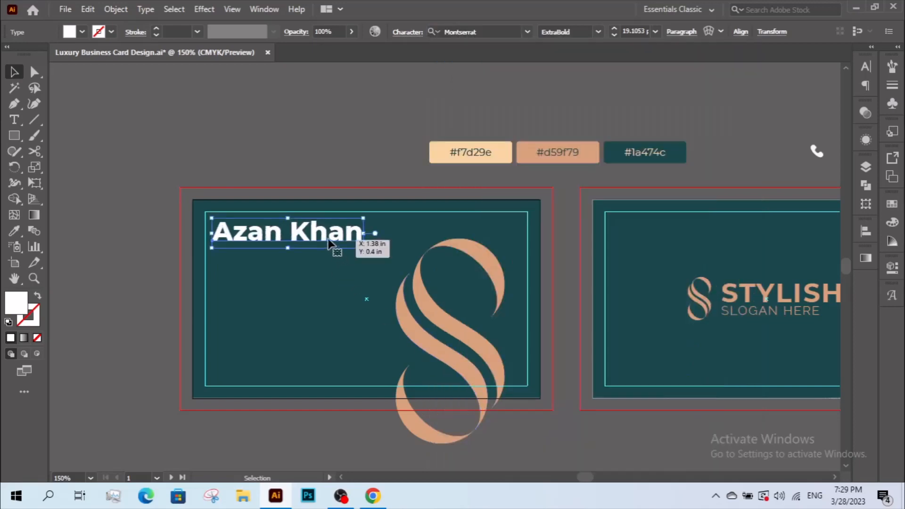
Shrink the name slightly, zoom in on the front card, and nudge the name right.
{"action": "left_click_drag", "start_coordinate": [363, 233], "coordinate": [334, 233]}
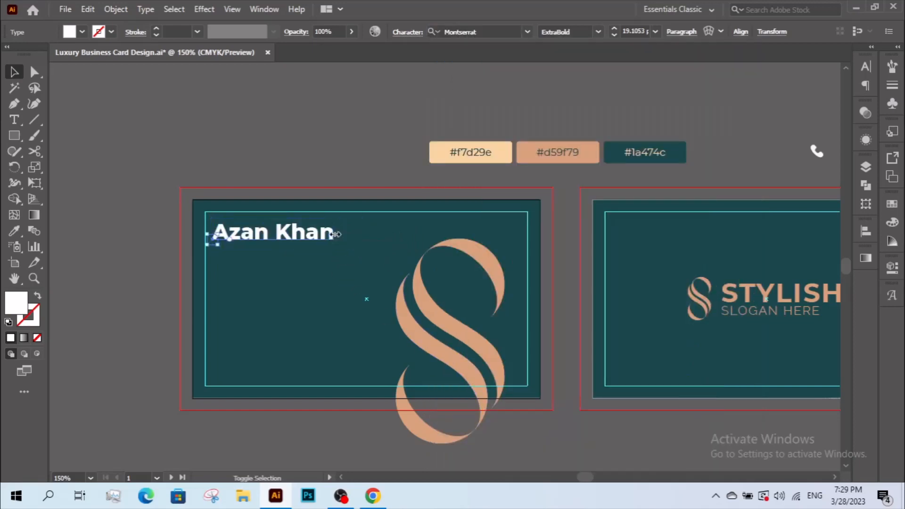
{"action": "key", "text": "z"}
{"action": "left_click_drag", "start_coordinate": [143, 189], "coordinate": [618, 482]}
{"action": "key", "text": "space"}
{"action": "left_click_drag", "start_coordinate": [298, 173], "coordinate": [293, 236]}
{"action": "left_click_drag", "start_coordinate": [177, 119], "coordinate": [665, 456]}
{"action": "key", "text": "space"}
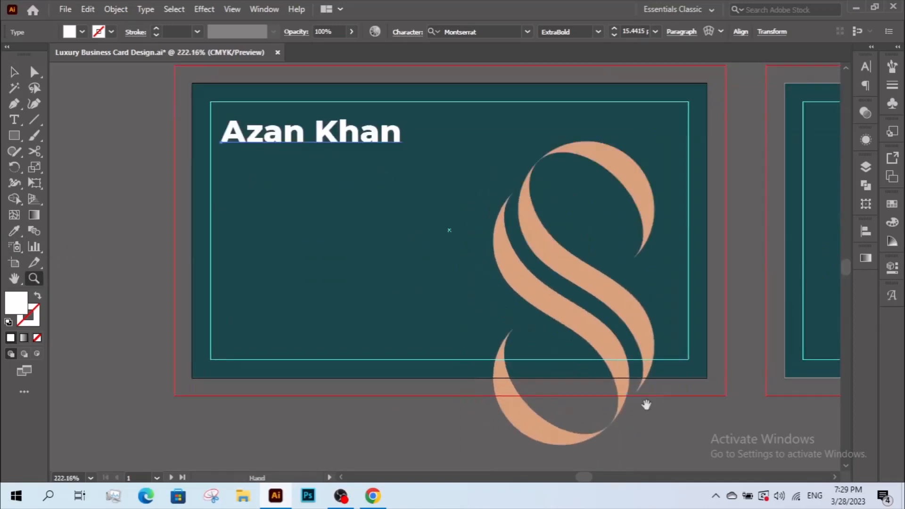
{"action": "left_click_drag", "start_coordinate": [431, 258], "coordinate": [404, 310]}
{"action": "key", "text": "v"}
{"action": "left_click_drag", "start_coordinate": [319, 185], "coordinate": [328, 186]}
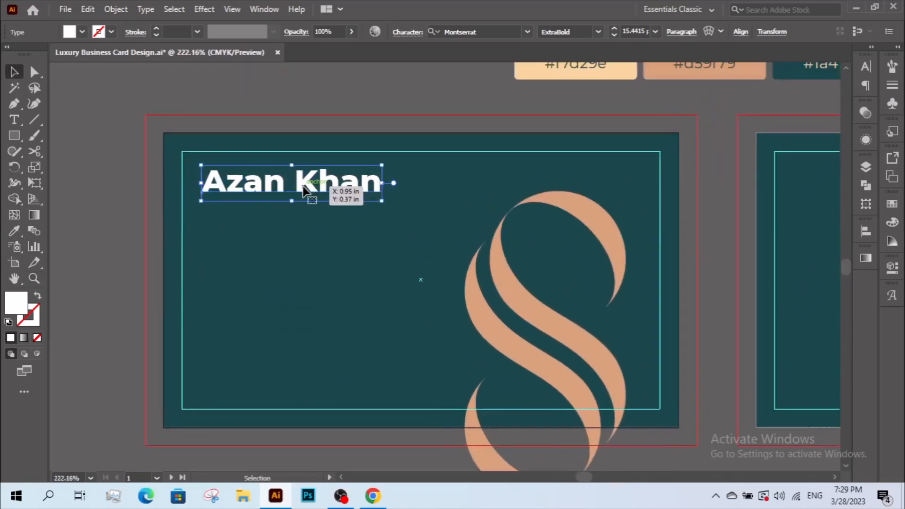
Paste a copy of the name in back, move it below, and retype it as 'Founder'.
{"action": "left_click", "coordinate": [85, 10]}
{"action": "left_click", "coordinate": [113, 73]}
{"action": "left_click", "coordinate": [86, 10]}
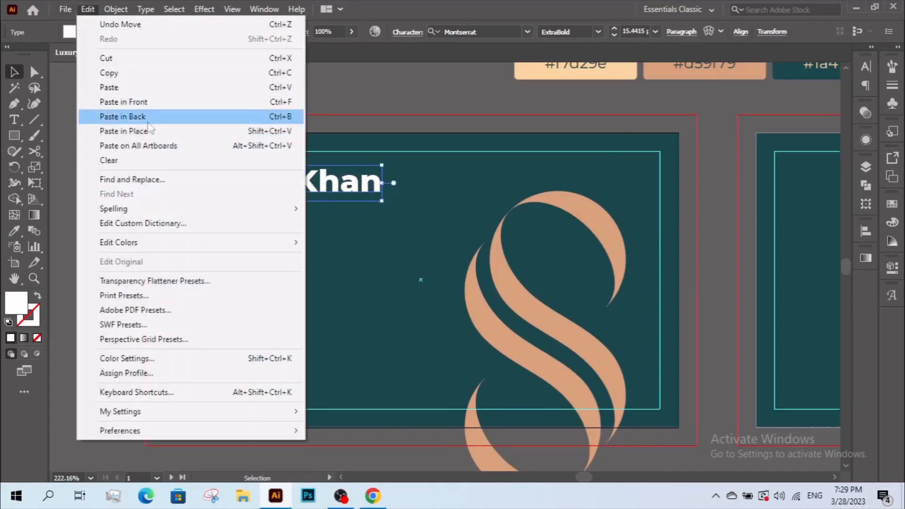
{"action": "left_click", "coordinate": [148, 122]}
{"action": "left_click_drag", "start_coordinate": [296, 182], "coordinate": [296, 211]}
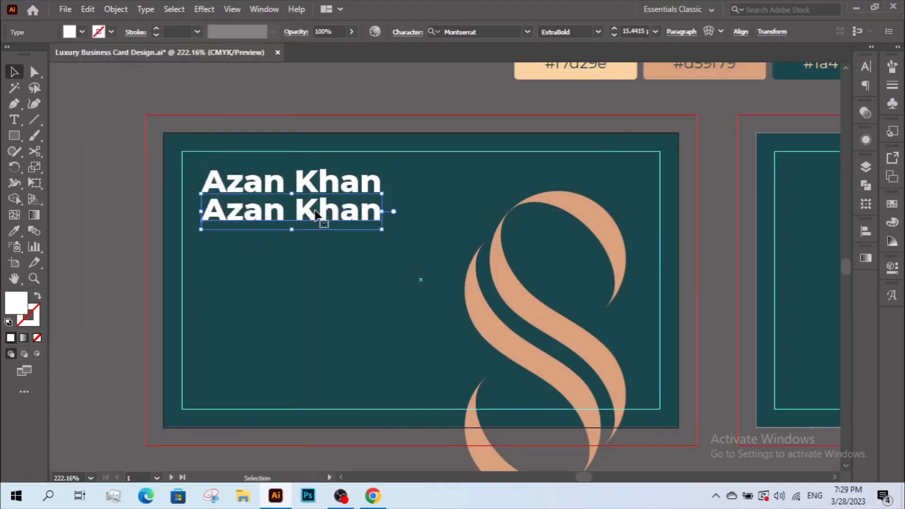
{"action": "triple_click", "coordinate": [314, 215]}
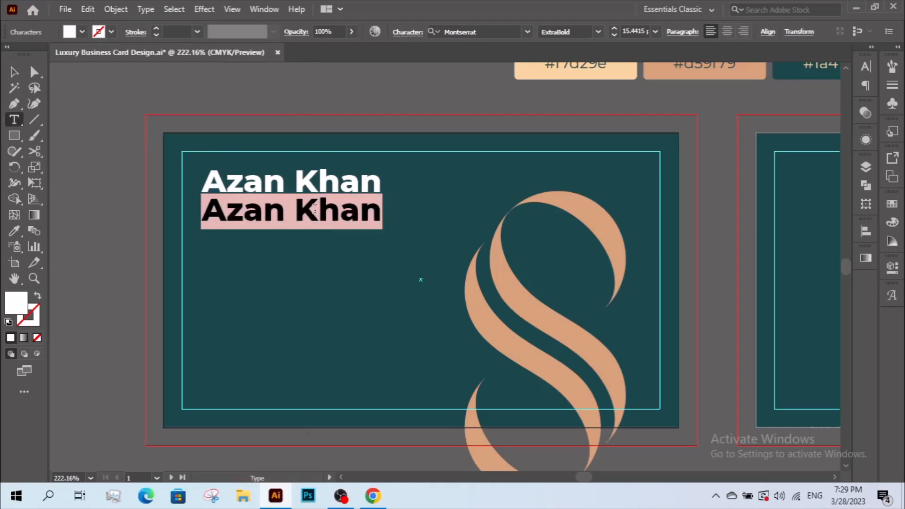
{"action": "type", "text": "Founder"}
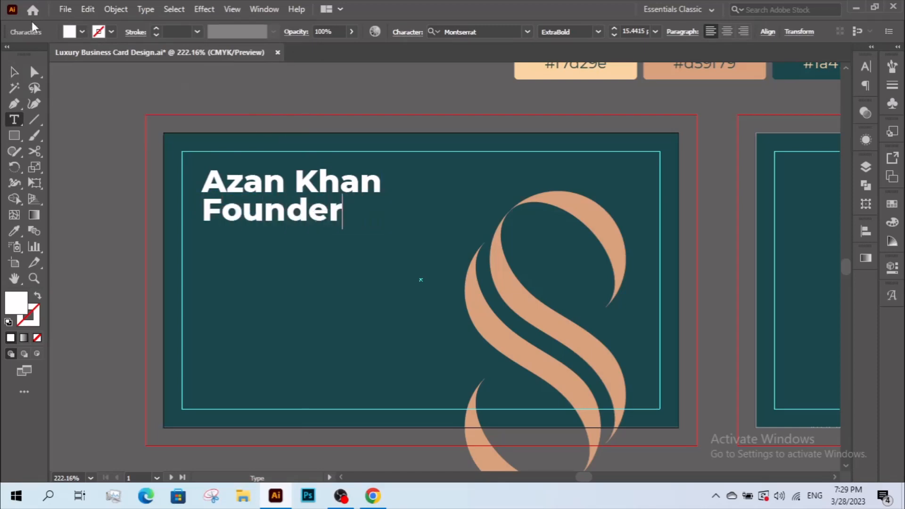
{"action": "left_click", "coordinate": [14, 71]}
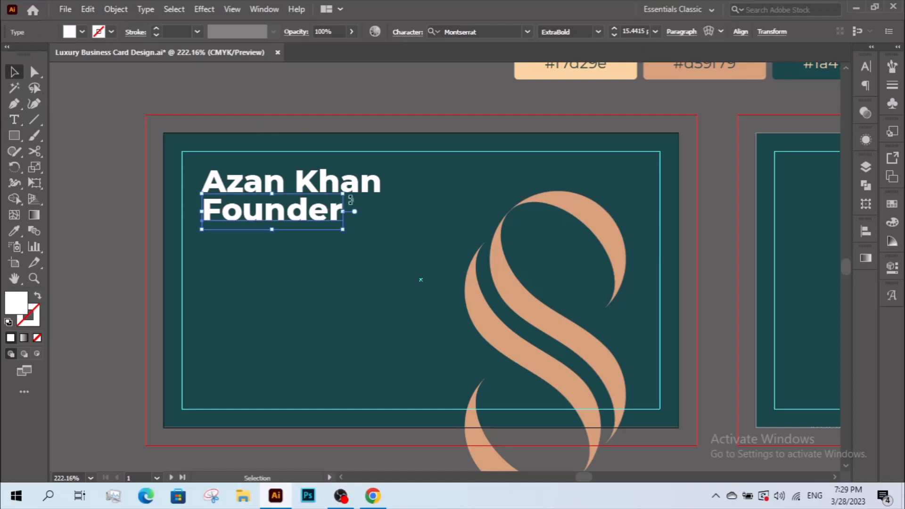
Set the title line to All Caps and scale FOUNDER down to about 10.39 pt.
{"action": "left_click", "coordinate": [403, 32]}
{"action": "left_click", "coordinate": [283, 168]}
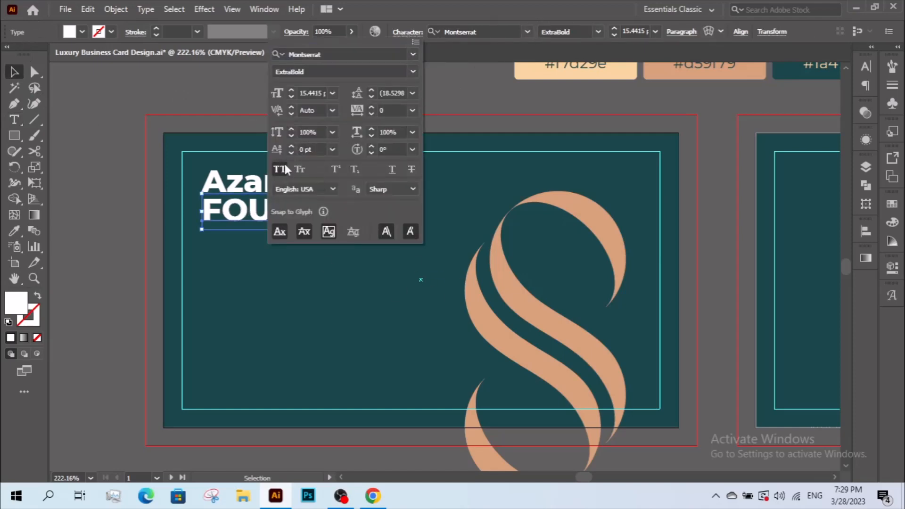
{"action": "left_click", "coordinate": [250, 220]}
{"action": "left_click_drag", "start_coordinate": [370, 211], "coordinate": [314, 211]}
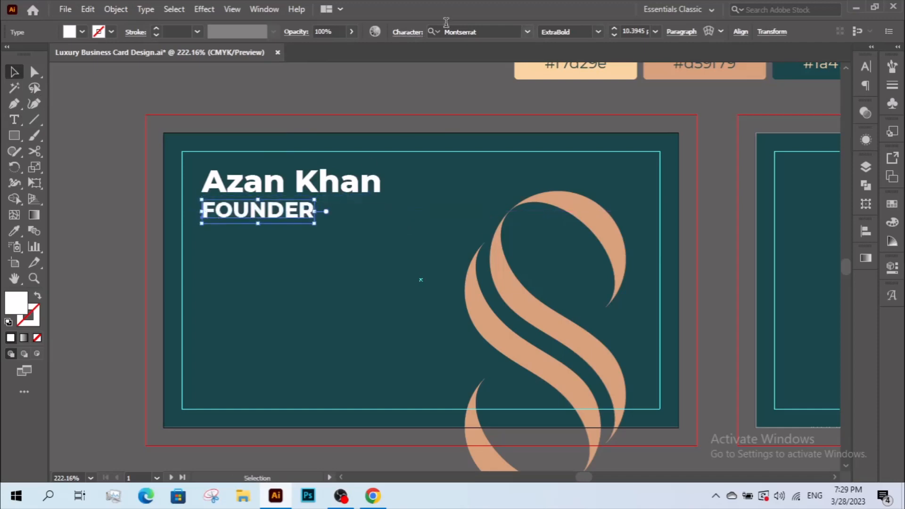
Restyle FOUNDER as Montserrat Light, about 7.95 pt, tracking 530, tucked under the name.
{"action": "left_click", "coordinate": [269, 7]}
{"action": "mouse_move", "coordinate": [300, 492]}
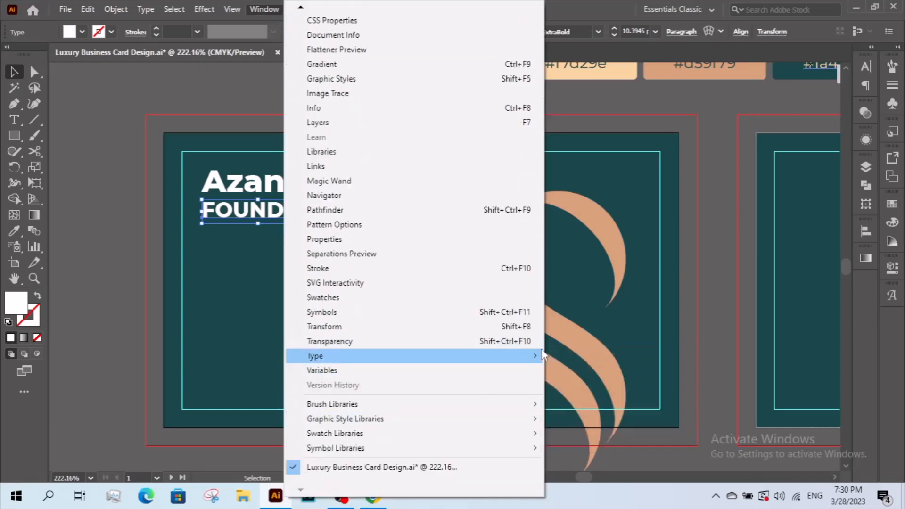
{"action": "left_click", "coordinate": [565, 355]}
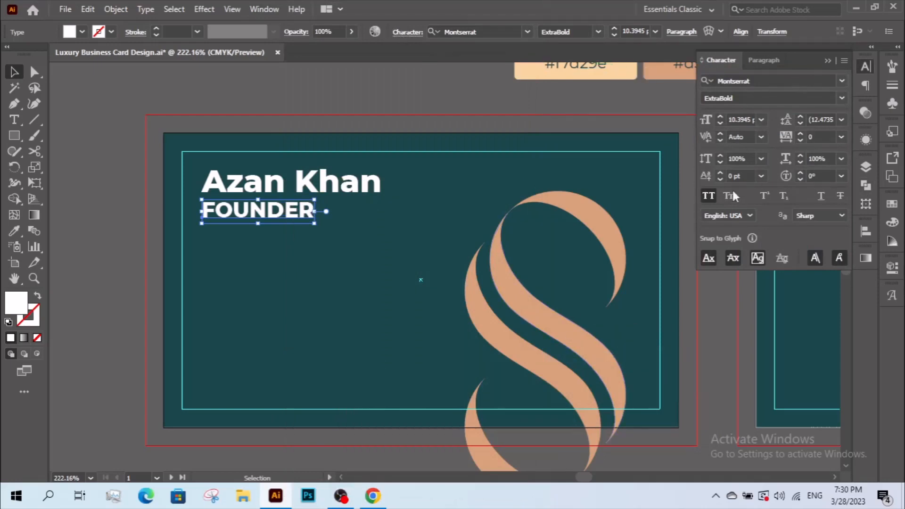
{"action": "left_click", "coordinate": [798, 133]}
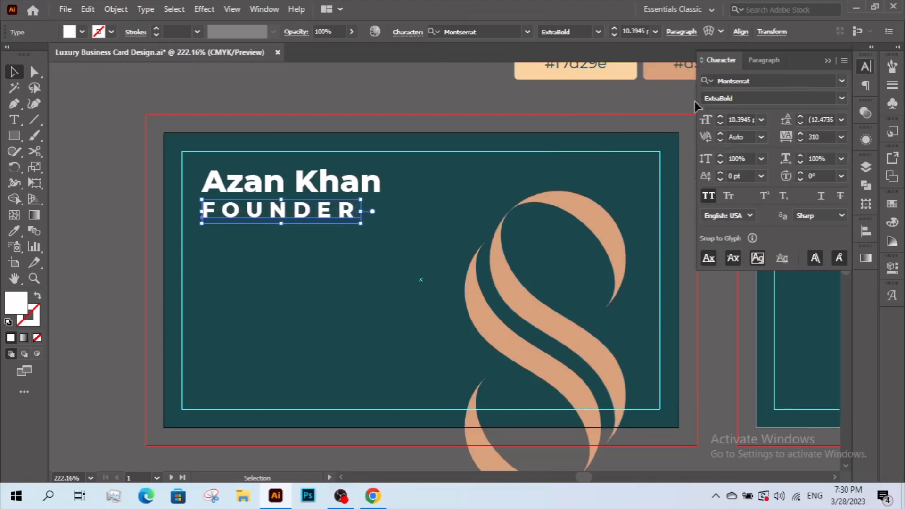
{"action": "left_click", "coordinate": [825, 98]}
{"action": "left_click", "coordinate": [839, 98]}
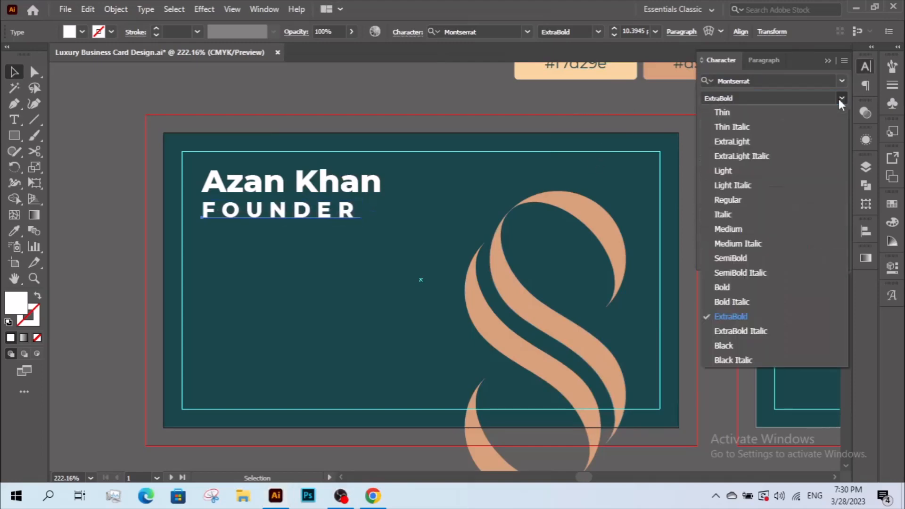
{"action": "left_click", "coordinate": [758, 172]}
{"action": "left_click_drag", "start_coordinate": [360, 229], "coordinate": [291, 203]}
{"action": "key", "text": "Up"}
{"action": "key", "text": "Up"}
{"action": "key", "text": "Up"}
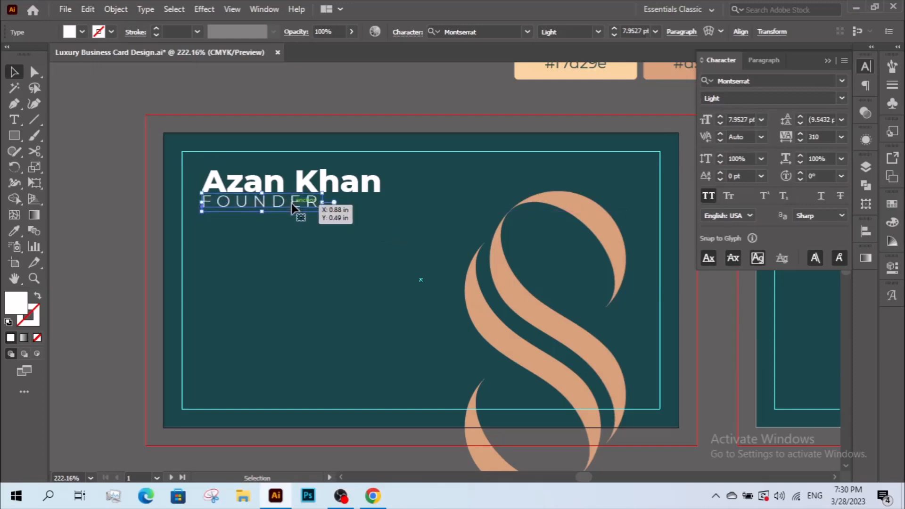
{"action": "key", "text": "Down"}
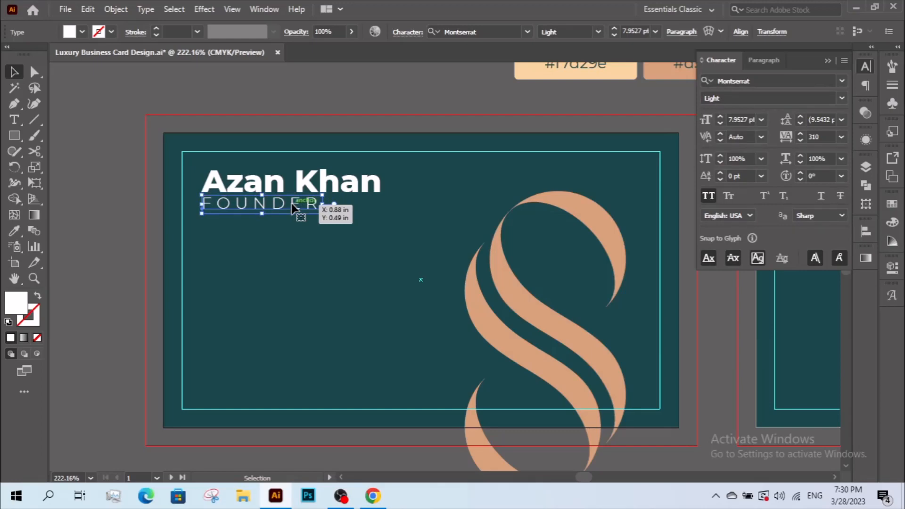
{"action": "left_click_drag", "start_coordinate": [799, 134], "coordinate": [799, 134]}
{"action": "left_click", "coordinate": [95, 304]}
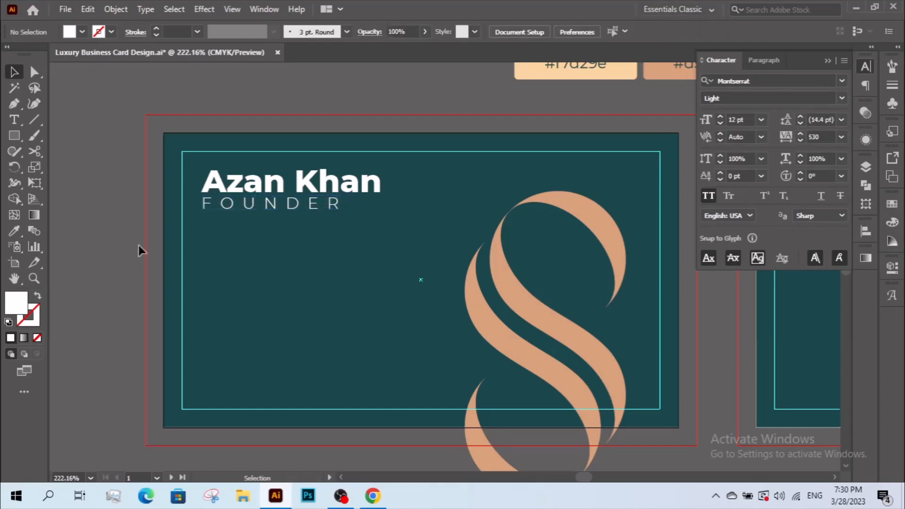
Group the name and FOUNDER text lines with Object > Group.
{"action": "left_click", "coordinate": [231, 189]}
{"action": "right_click", "coordinate": [254, 188]}
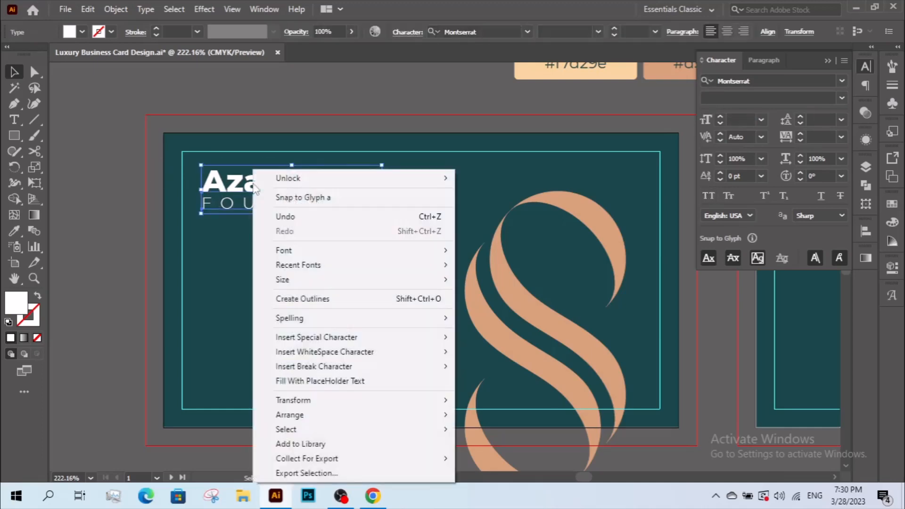
{"action": "left_click", "coordinate": [246, 218]}
{"action": "left_click", "coordinate": [116, 9]}
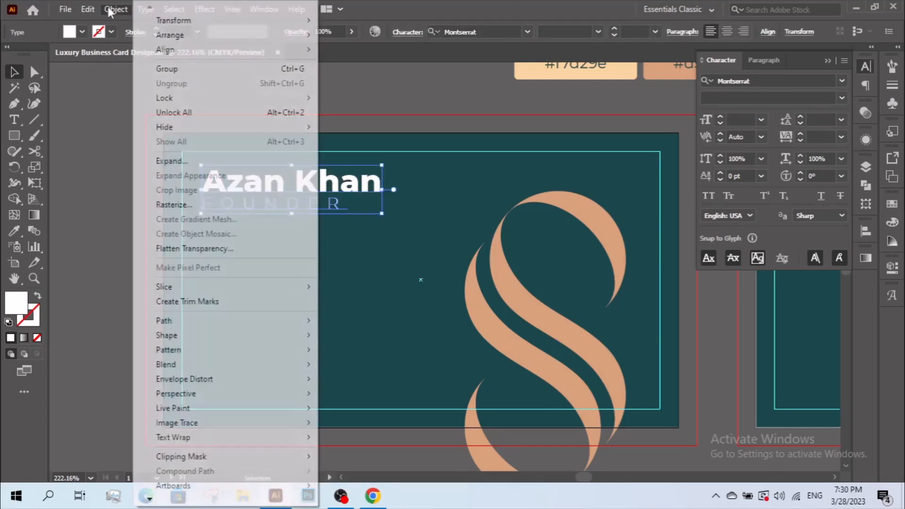
{"action": "left_click", "coordinate": [172, 69]}
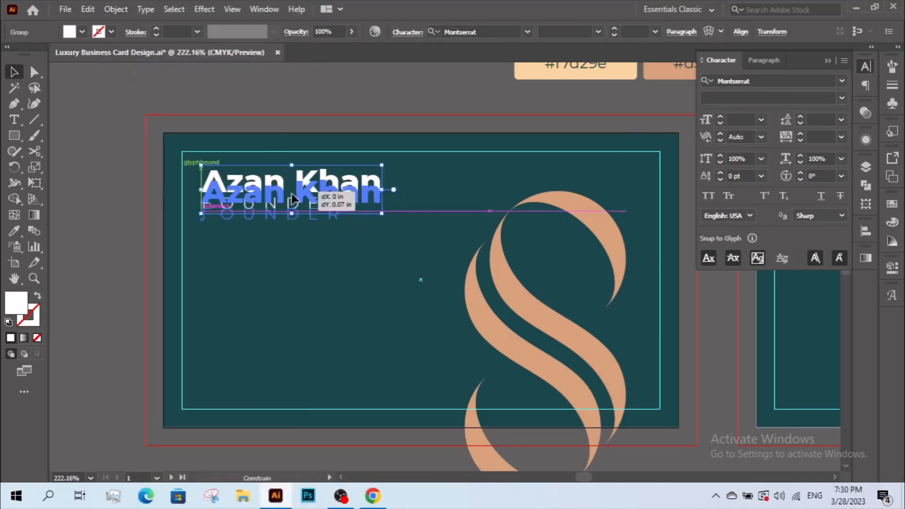
{"action": "left_click", "coordinate": [275, 261]}
Zoom and pan the view out to see both cards.
{"action": "key", "text": "z"}
{"action": "left_click_drag", "start_coordinate": [165, 132], "coordinate": [639, 410]}
{"action": "left_click_drag", "start_coordinate": [618, 381], "coordinate": [362, 232]}
{"action": "left_click", "coordinate": [455, 237], "text": "alt"}
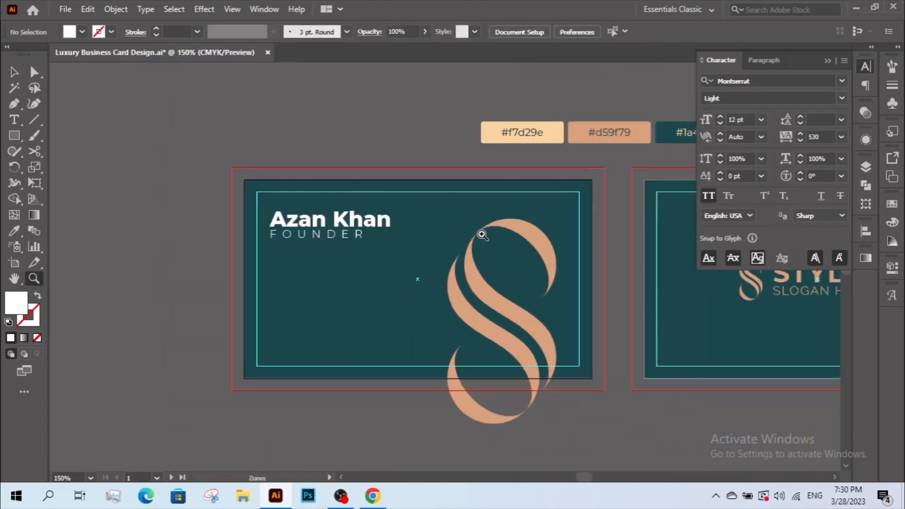
{"action": "left_click_drag", "start_coordinate": [489, 230], "coordinate": [382, 235]}
{"action": "key", "text": "v"}
{"action": "left_click_drag", "start_coordinate": [472, 254], "coordinate": [383, 275]}
{"action": "key", "text": "z"}
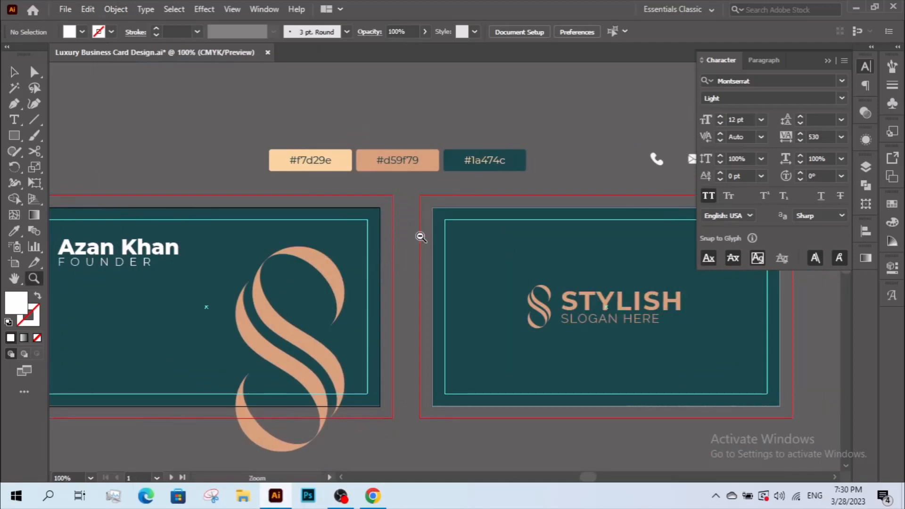
{"action": "left_click", "coordinate": [420, 237], "text": "alt"}
Move the contact icon row onto the front card's lower area.
{"action": "key", "text": "v"}
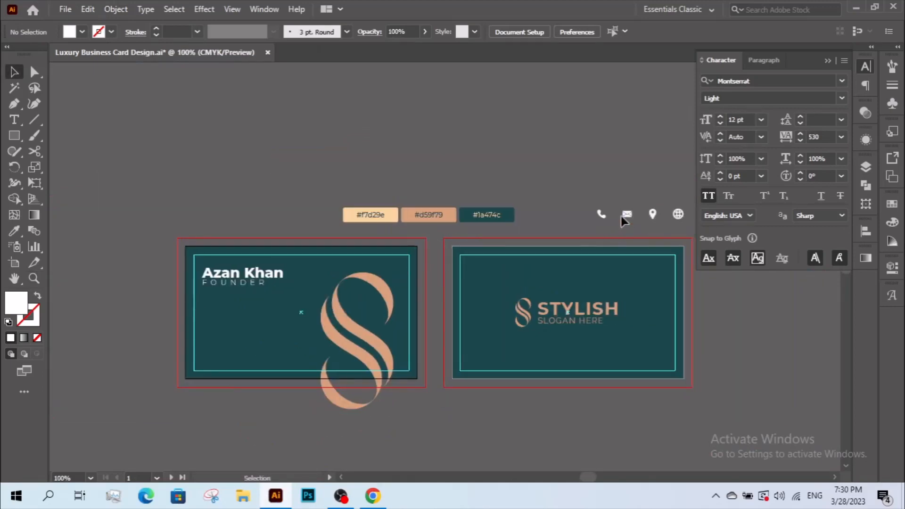
{"action": "left_click_drag", "start_coordinate": [620, 216], "coordinate": [222, 414]}
{"action": "key", "text": "z"}
{"action": "left_click_drag", "start_coordinate": [168, 325], "coordinate": [485, 384]}
{"action": "key", "text": "v"}
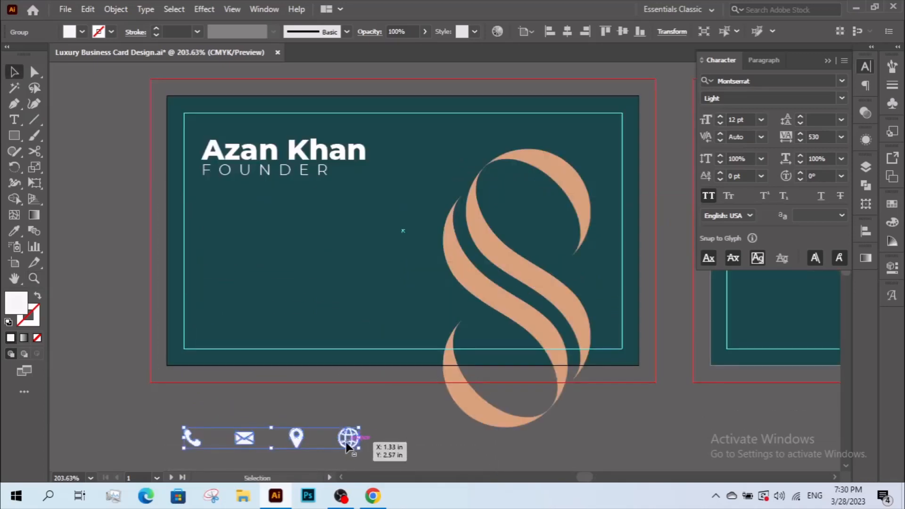
Ungroup the phone, envelope, location and globe icons.
{"action": "double_click", "coordinate": [347, 443]}
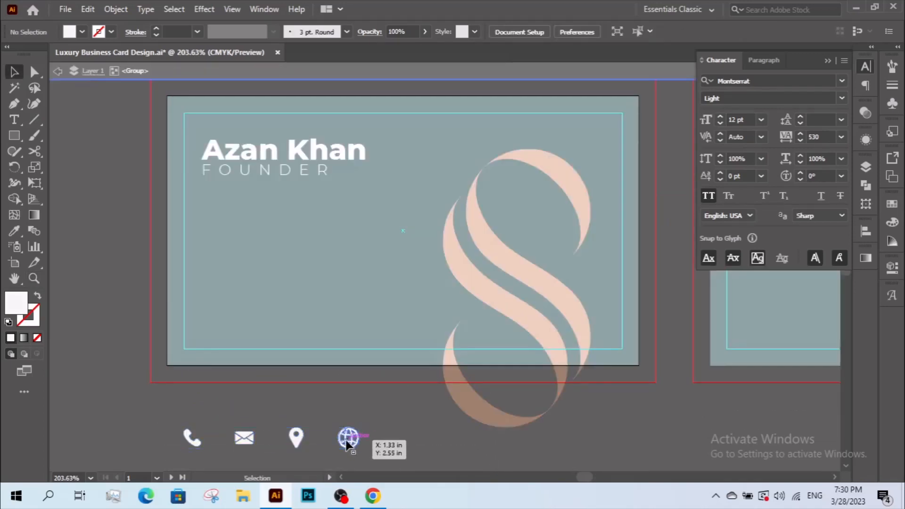
{"action": "double_click", "coordinate": [371, 443]}
{"action": "left_click", "coordinate": [348, 438]}
{"action": "right_click", "coordinate": [353, 438]}
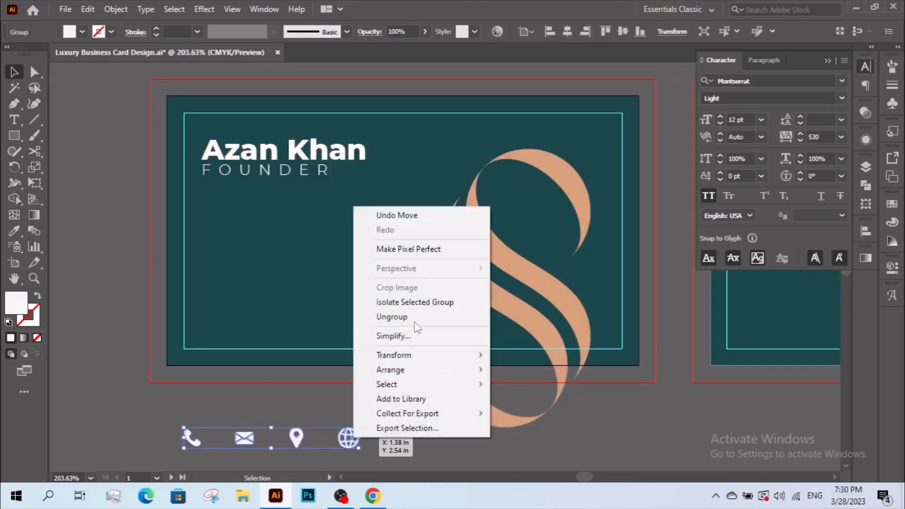
{"action": "left_click", "coordinate": [422, 301]}
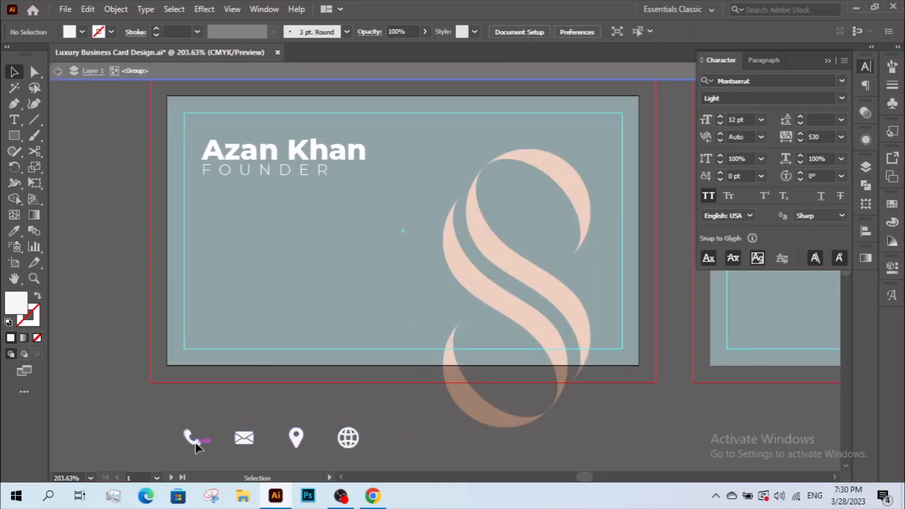
{"action": "left_click", "coordinate": [196, 442]}
{"action": "key", "text": "ctrl+z"}
{"action": "key", "text": "ctrl+shift+z"}
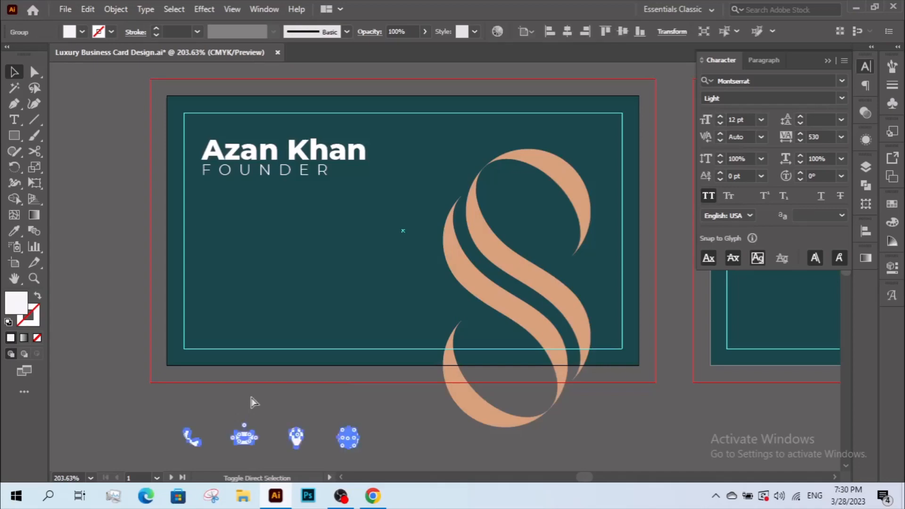
{"action": "left_click", "coordinate": [253, 402]}
{"action": "left_click", "coordinate": [250, 440]}
{"action": "right_click", "coordinate": [252, 442]}
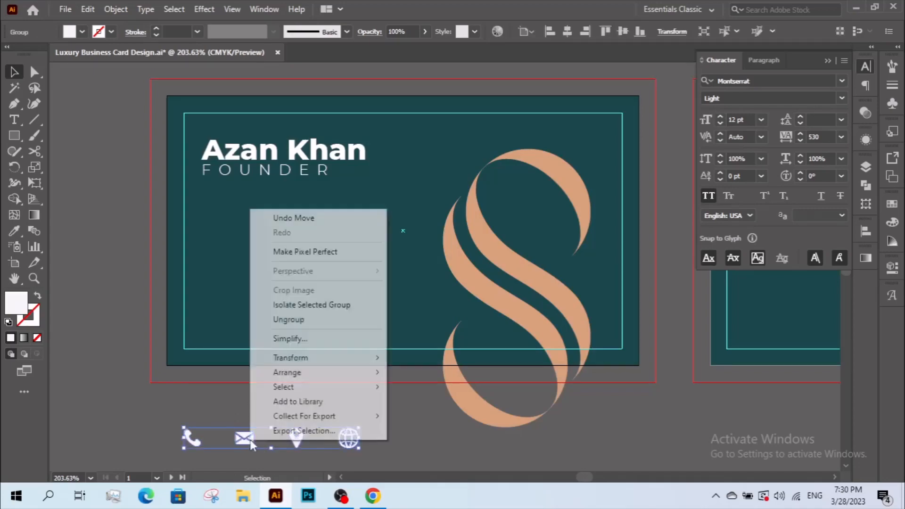
{"action": "left_click", "coordinate": [289, 321]}
{"action": "left_click", "coordinate": [267, 388]}
Stack the phone, envelope, location pin and globe icons in a column along the card's left edge.
{"action": "left_click_drag", "start_coordinate": [193, 438], "coordinate": [220, 231]}
{"action": "left_click_drag", "start_coordinate": [246, 444], "coordinate": [224, 288]}
{"action": "left_click_drag", "start_coordinate": [348, 437], "coordinate": [212, 347]}
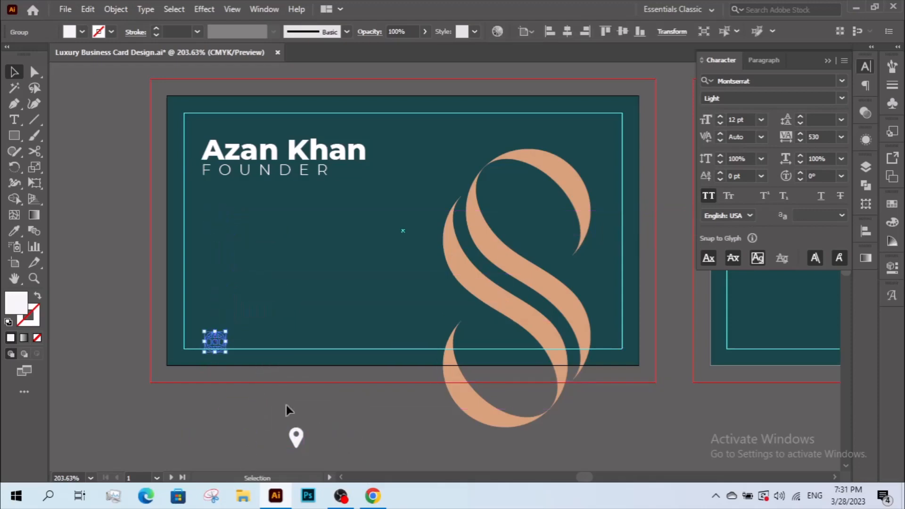
{"action": "left_click_drag", "start_coordinate": [302, 430], "coordinate": [218, 299]}
Bring the icon column in front of the card with Arrange > Bring to Front.
{"action": "left_click_drag", "start_coordinate": [236, 392], "coordinate": [192, 210]}
{"action": "right_click", "coordinate": [192, 209]}
{"action": "mouse_move", "coordinate": [243, 377]}
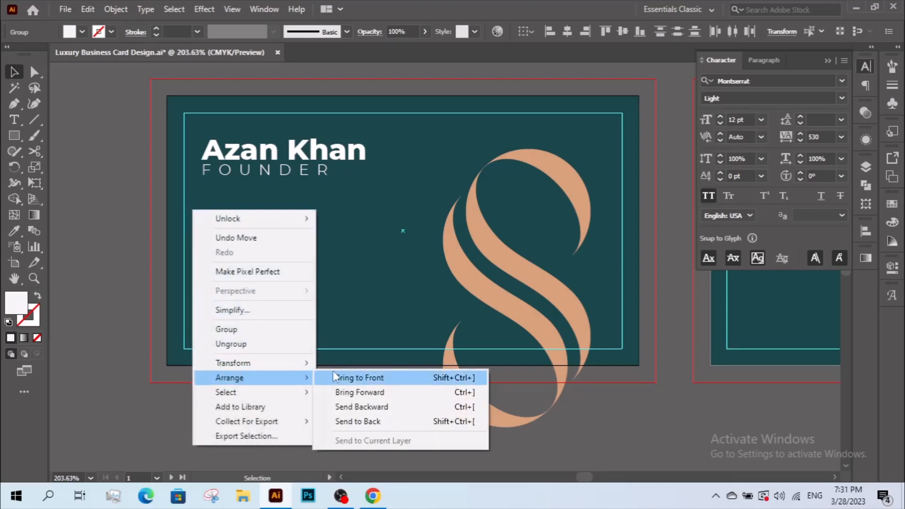
{"action": "left_click", "coordinate": [333, 377]}
{"action": "left_click", "coordinate": [239, 410]}
{"action": "key", "text": "z"}
{"action": "left_click_drag", "start_coordinate": [194, 209], "coordinate": [319, 324]}
{"action": "key", "text": "space"}
Shrink the four icons, move them under the title, and centre and evenly distribute them.
{"action": "left_click", "coordinate": [319, 323], "text": "alt"}
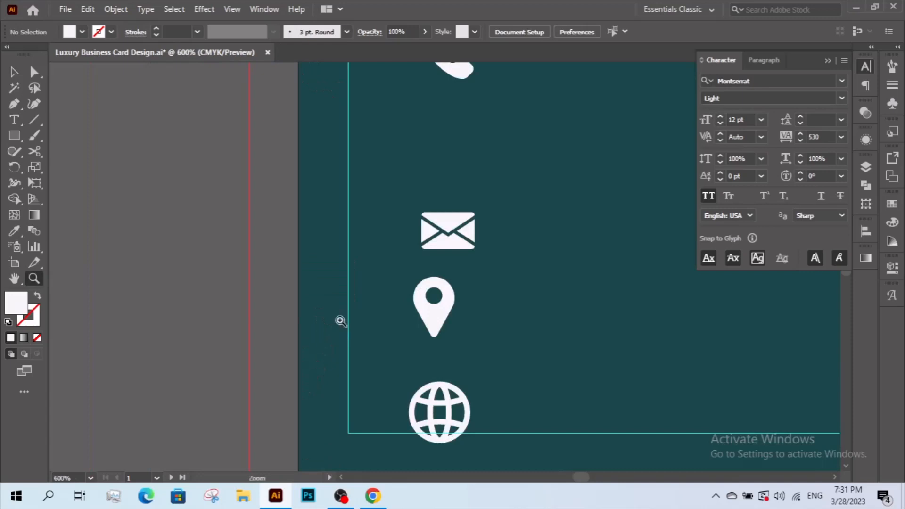
{"action": "left_click", "coordinate": [453, 310], "text": "alt"}
{"action": "left_click", "coordinate": [452, 310], "text": "alt"}
{"action": "key", "text": "space"}
{"action": "left_click_drag", "start_coordinate": [452, 311], "coordinate": [362, 435]}
{"action": "key", "text": "v"}
{"action": "left_click_drag", "start_coordinate": [389, 206], "coordinate": [324, 435]}
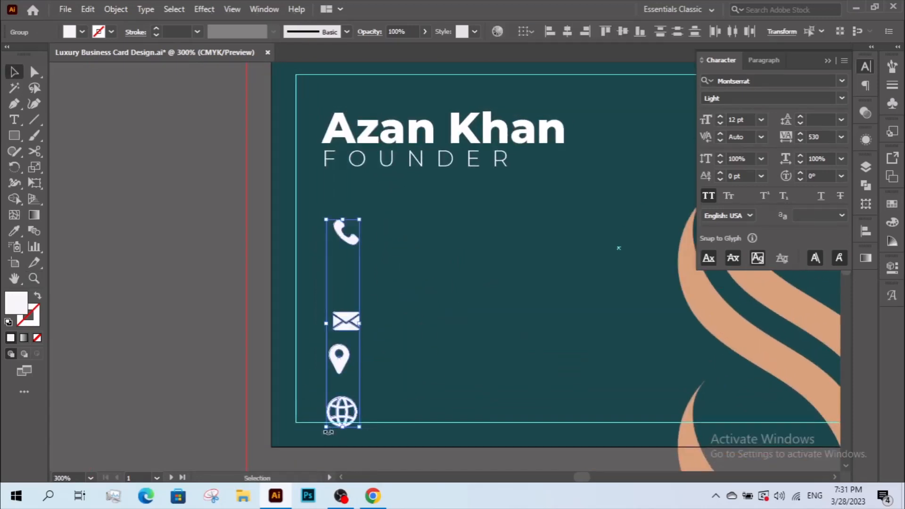
{"action": "left_click_drag", "start_coordinate": [359, 219], "coordinate": [352, 249]}
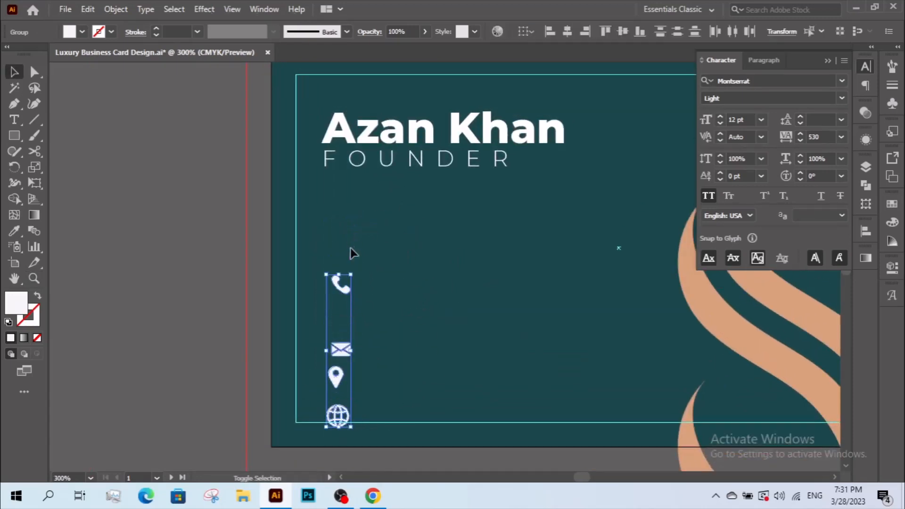
{"action": "left_click_drag", "start_coordinate": [346, 289], "coordinate": [346, 267]}
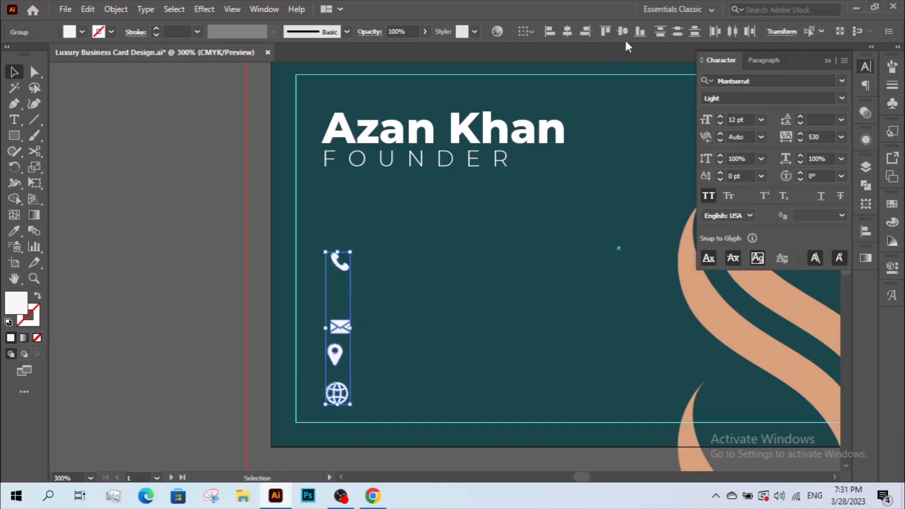
{"action": "left_click", "coordinate": [571, 32]}
{"action": "left_click", "coordinate": [685, 35]}
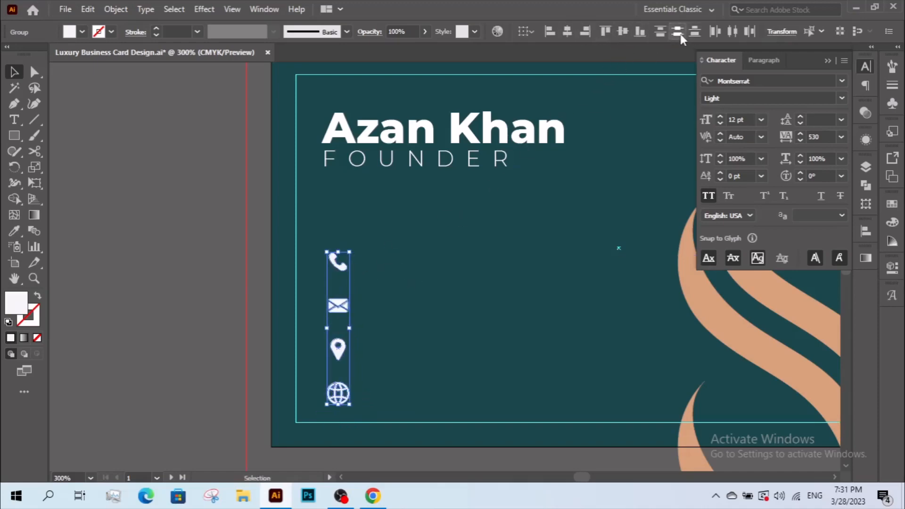
{"action": "left_click", "coordinate": [420, 282]}
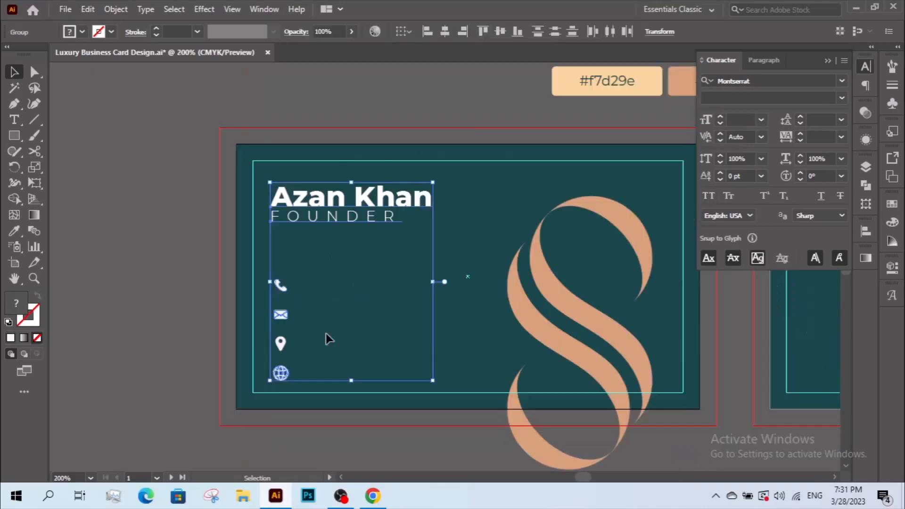
Left-align the icon column with the name and FOUNDER text block.
{"action": "left_click", "coordinate": [326, 334]}
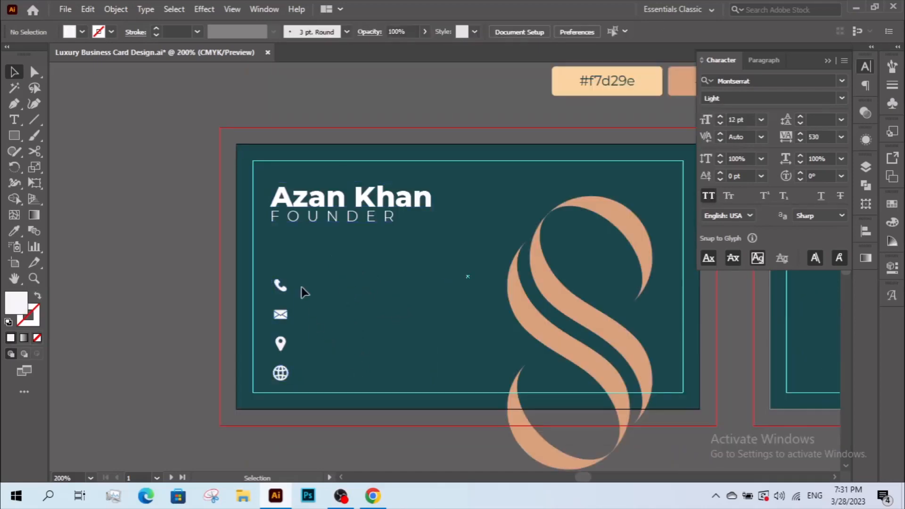
{"action": "left_click_drag", "start_coordinate": [302, 287], "coordinate": [274, 375]}
{"action": "left_click", "coordinate": [304, 198], "text": "shift"}
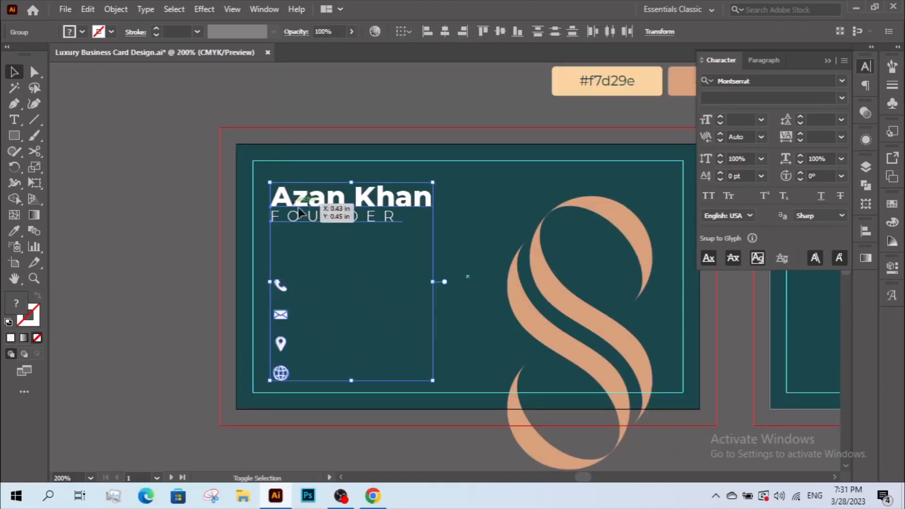
{"action": "left_click", "coordinate": [424, 32]}
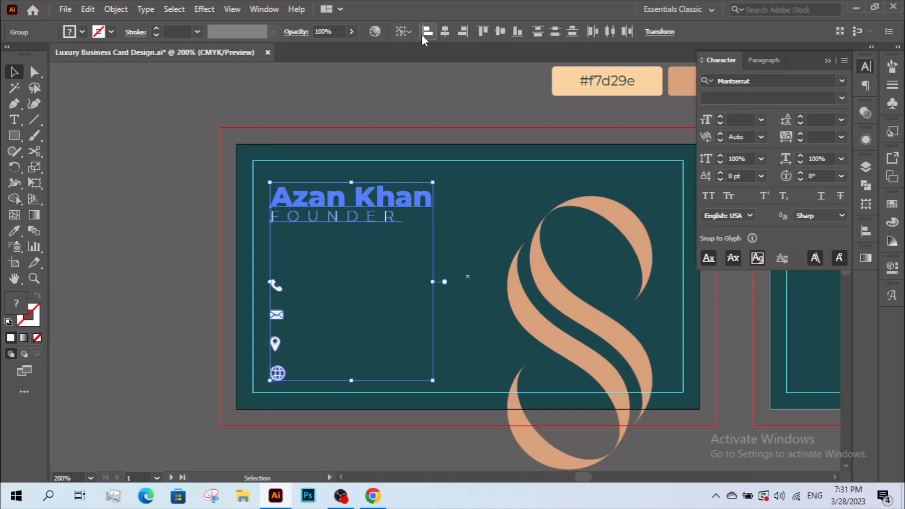
{"action": "left_click", "coordinate": [367, 306]}
Centre the other icons horizontally on the globe icon as key object.
{"action": "key", "text": "z"}
{"action": "left_click_drag", "start_coordinate": [265, 267], "coordinate": [343, 388]}
{"action": "key", "text": "v"}
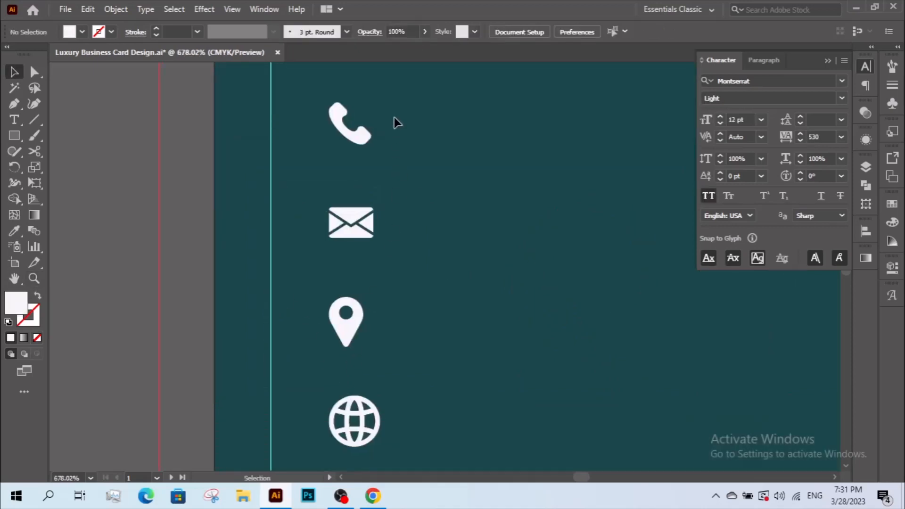
{"action": "left_click_drag", "start_coordinate": [392, 121], "coordinate": [306, 466]}
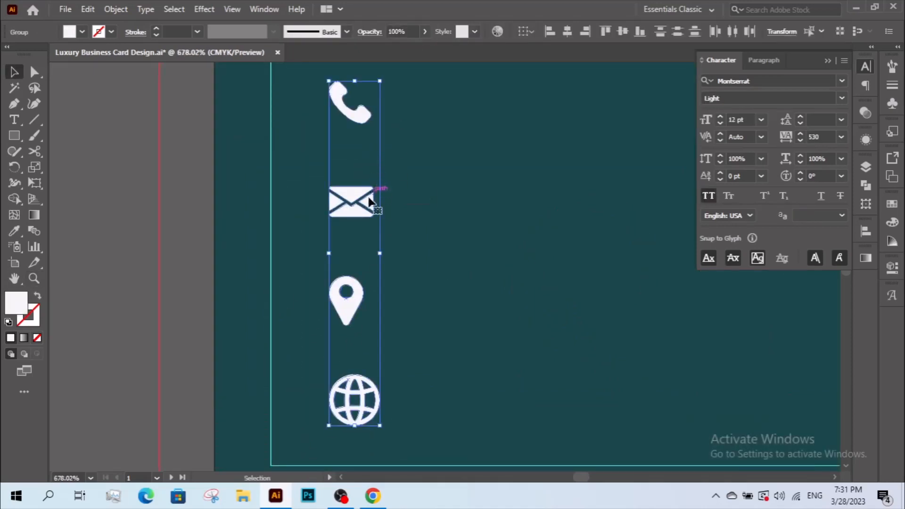
{"action": "left_click", "coordinate": [367, 401]}
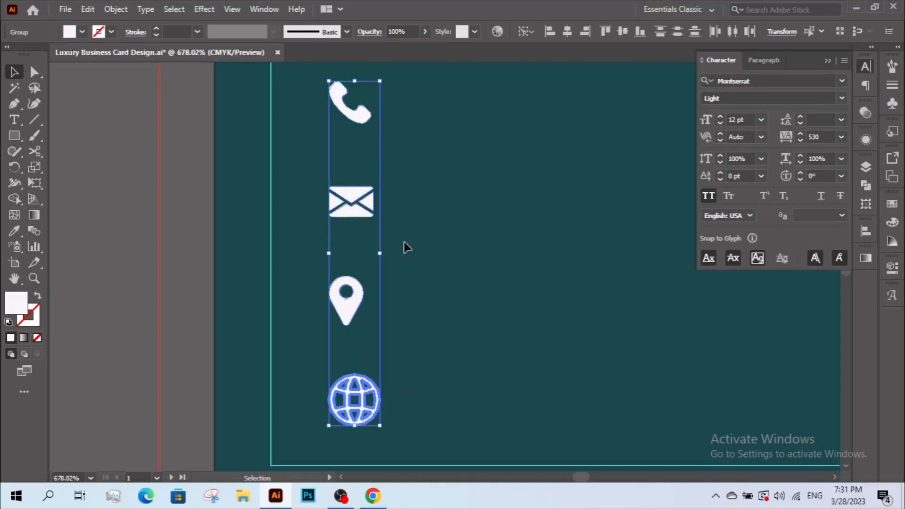
{"action": "left_click", "coordinate": [568, 31]}
{"action": "left_click", "coordinate": [529, 233]}
{"action": "left_click_drag", "start_coordinate": [528, 233], "coordinate": [487, 242]}
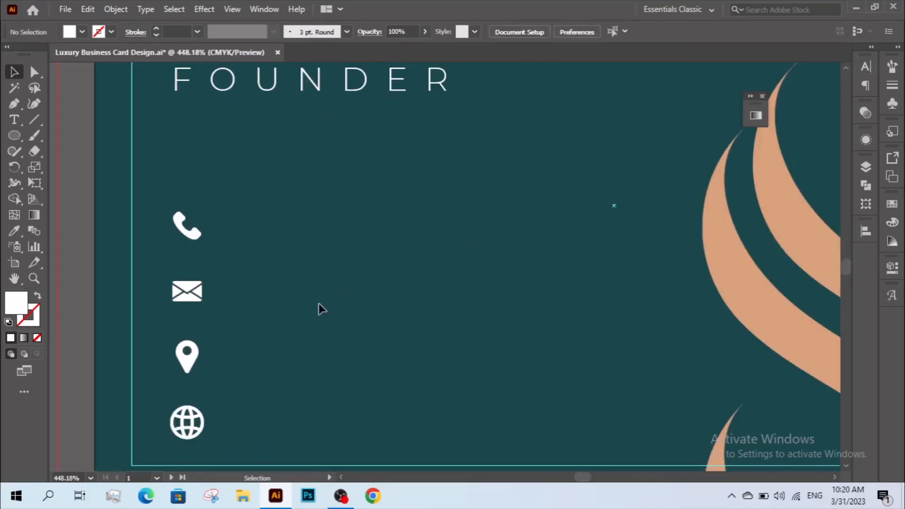
Copy just the FOUNDER text out of its group and paste a duplicate.
{"action": "left_click", "coordinate": [9, 322]}
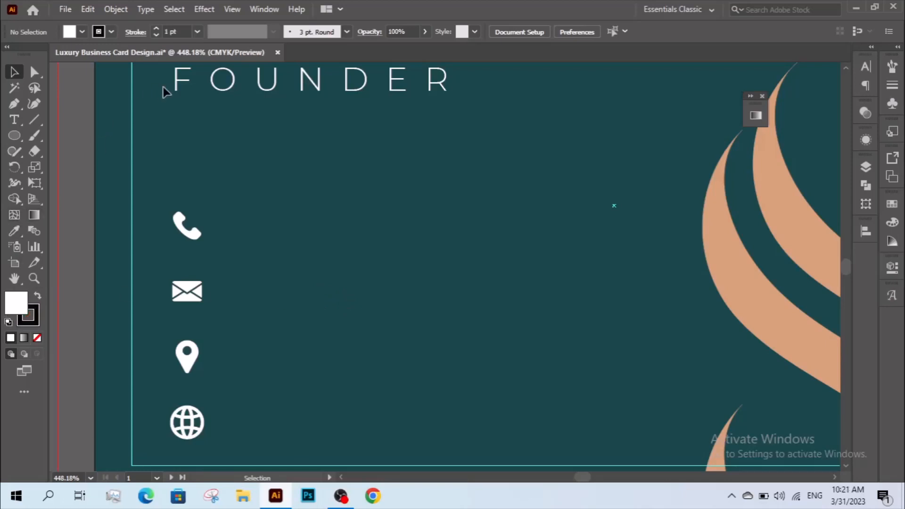
{"action": "left_click", "coordinate": [185, 85]}
{"action": "left_click", "coordinate": [183, 112]}
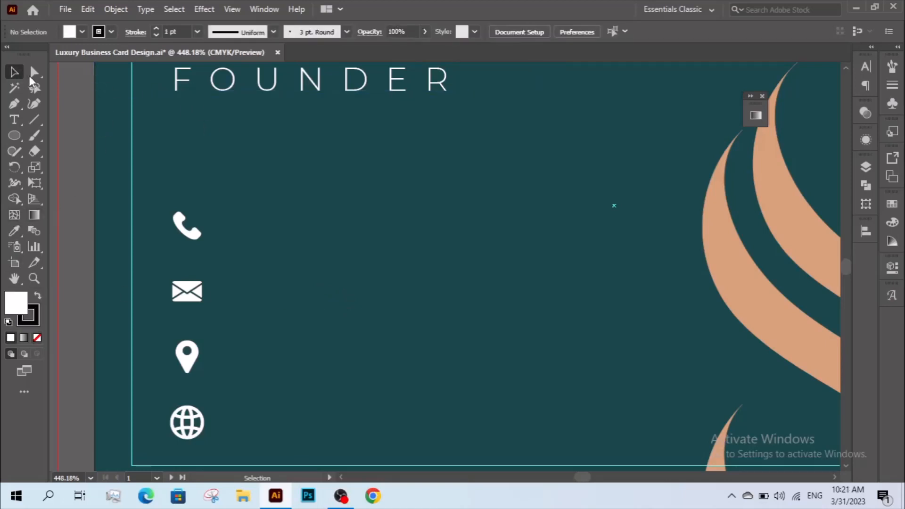
{"action": "left_click", "coordinate": [31, 75]}
{"action": "left_click", "coordinate": [210, 79]}
{"action": "left_click", "coordinate": [98, 9]}
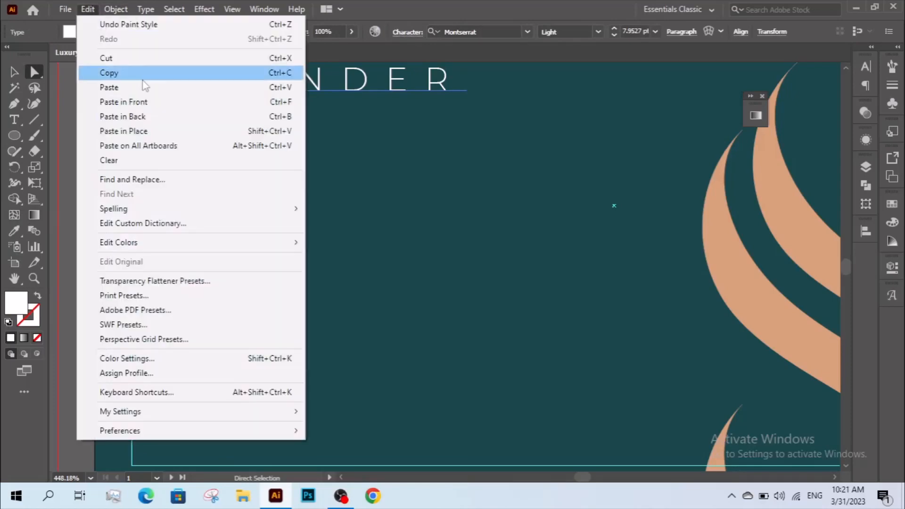
{"action": "left_click", "coordinate": [141, 71]}
{"action": "left_click", "coordinate": [14, 71]}
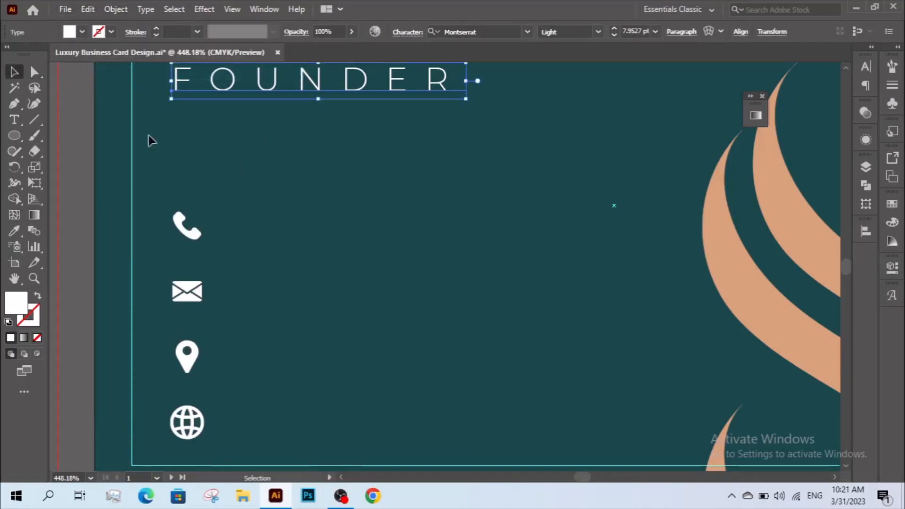
{"action": "left_click", "coordinate": [88, 129]}
{"action": "left_click", "coordinate": [89, 10]}
{"action": "left_click", "coordinate": [109, 87]}
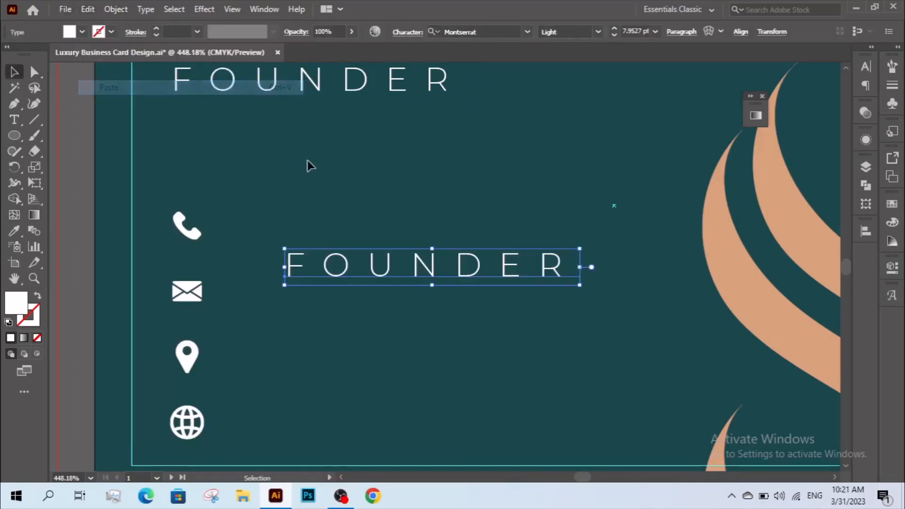
Move the copy beside the phone icon and retype it as the phone number.
{"action": "left_click_drag", "start_coordinate": [369, 269], "coordinate": [353, 241]}
{"action": "double_click", "coordinate": [300, 242]}
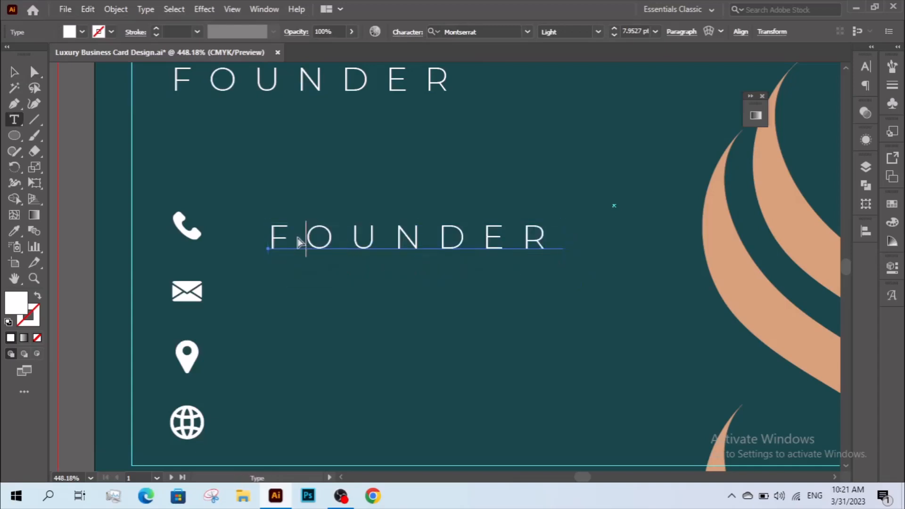
{"action": "key", "text": "ctrl+a"}
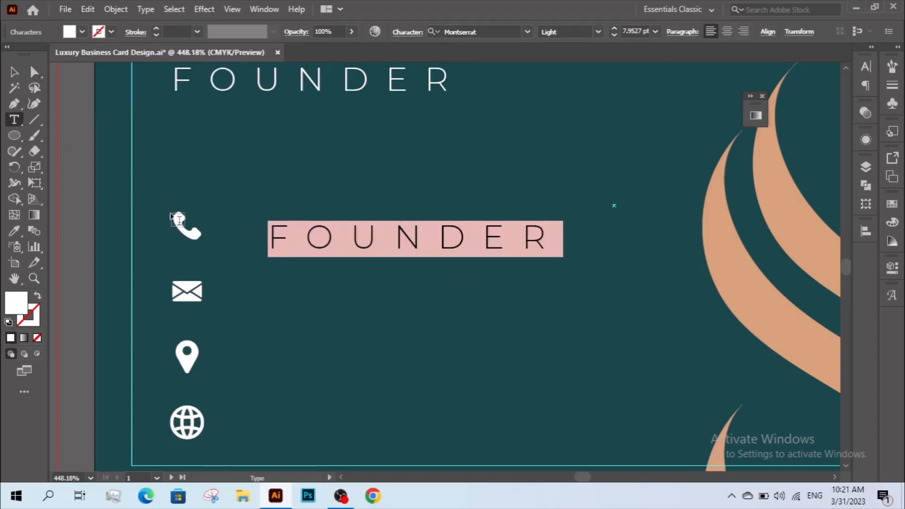
{"action": "type", "text": "123"}
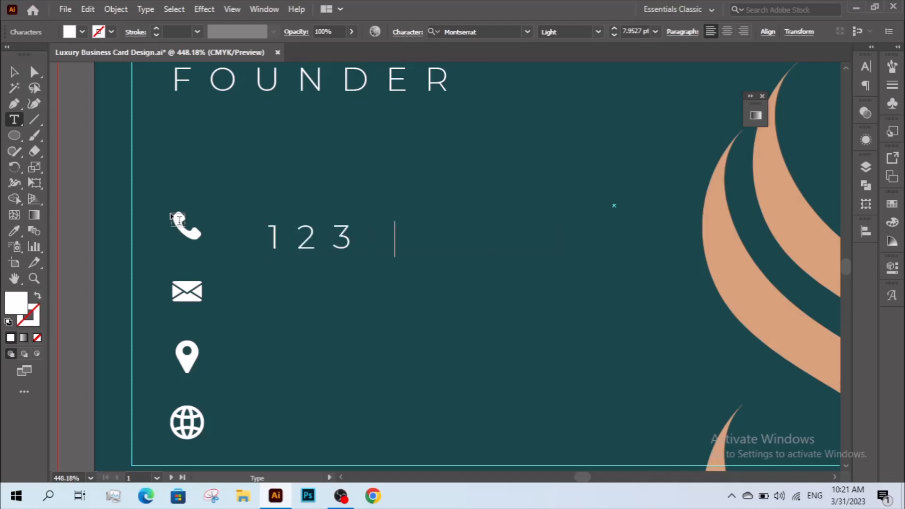
{"action": "type", "text": " 456 7890"}
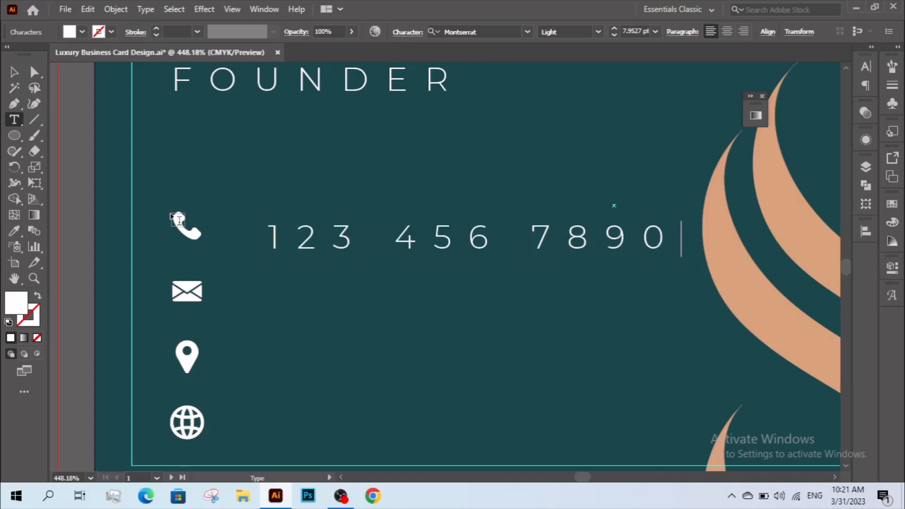
Shrink the phone number, cut its tracking from 530 to 50, and slide it toward the icon.
{"action": "left_click", "coordinate": [21, 75]}
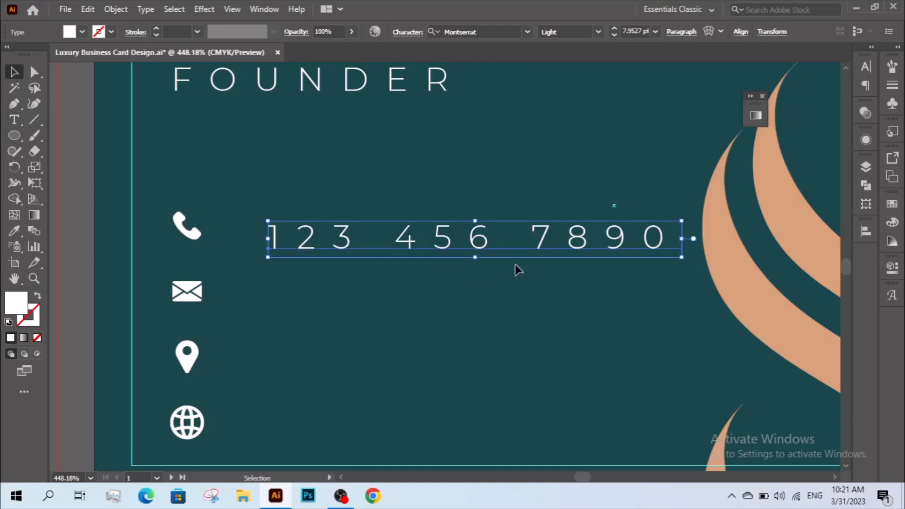
{"action": "left_click_drag", "start_coordinate": [679, 241], "coordinate": [447, 237]}
{"action": "left_click", "coordinate": [865, 68]}
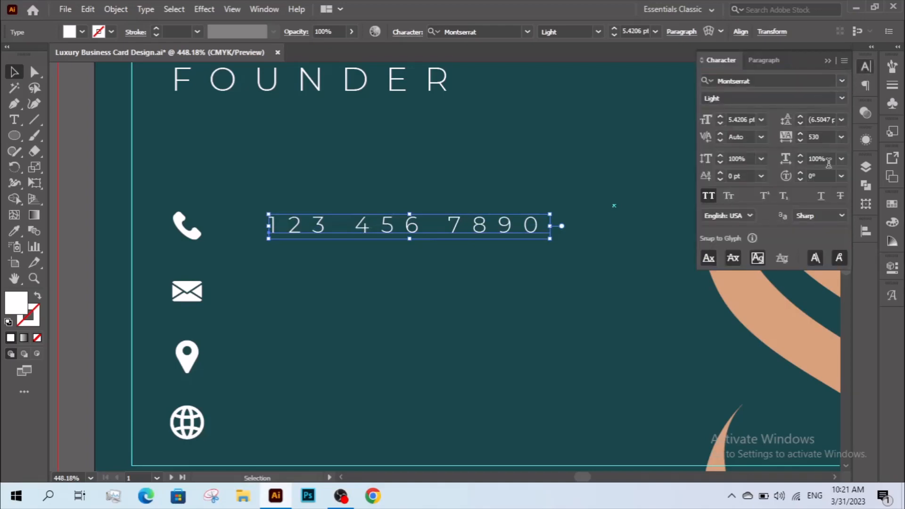
{"action": "left_click", "coordinate": [409, 35]}
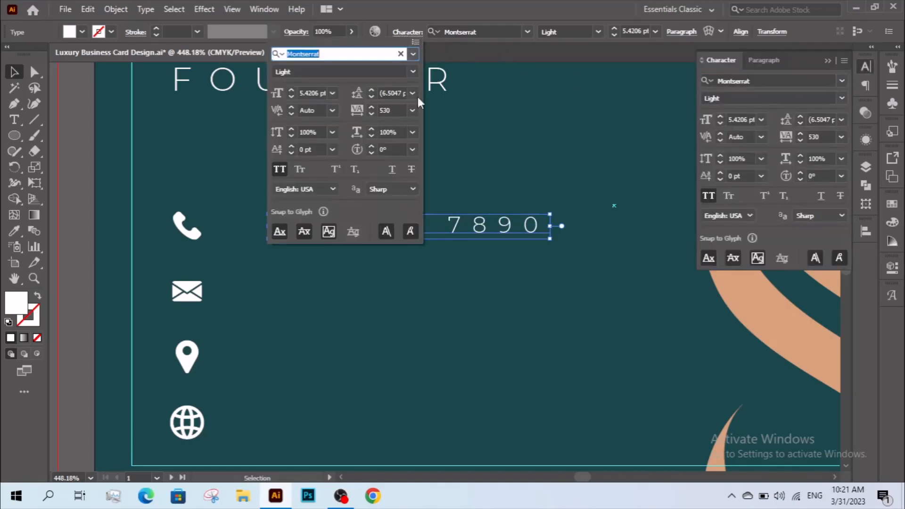
{"action": "left_click", "coordinate": [821, 133]}
{"action": "left_click", "coordinate": [818, 135]}
{"action": "scroll", "coordinate": [818, 135], "scroll_direction": "down", "scroll_amount": 18}
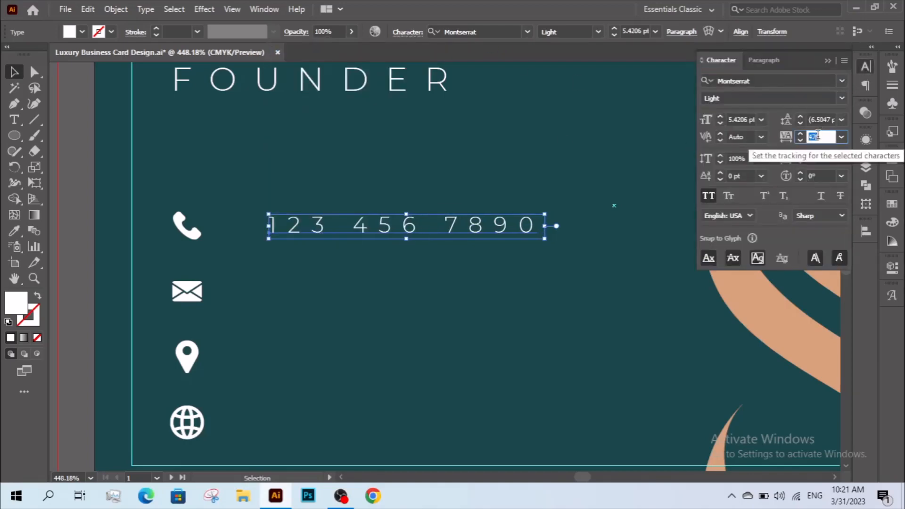
{"action": "scroll", "coordinate": [818, 135], "scroll_direction": "down", "scroll_amount": 20}
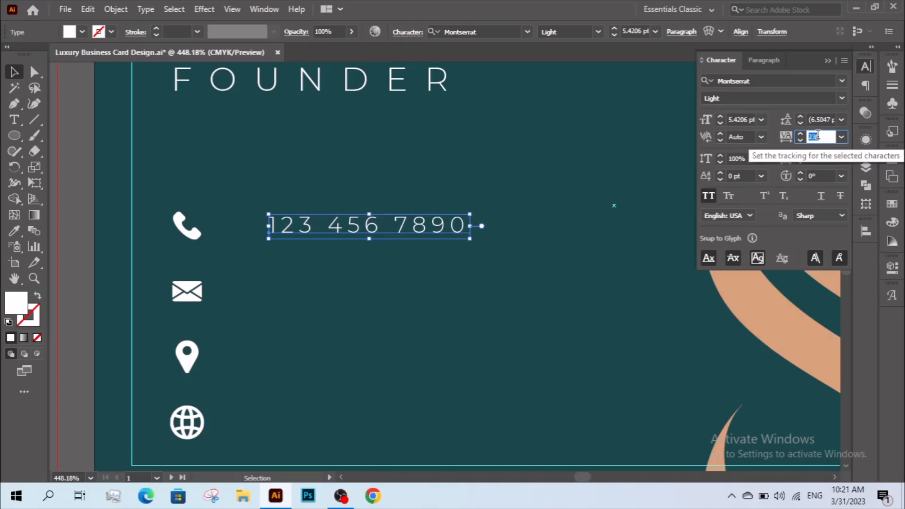
{"action": "scroll", "coordinate": [818, 135], "scroll_direction": "down", "scroll_amount": 3}
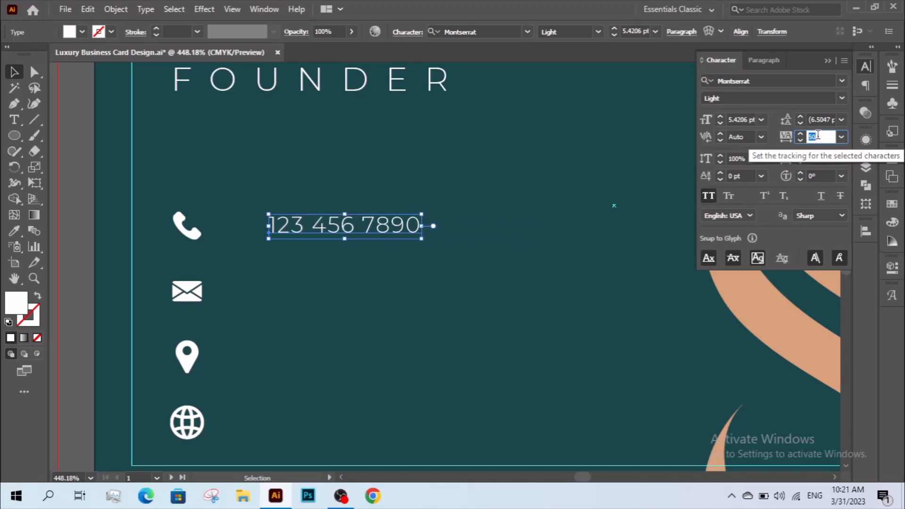
{"action": "left_click", "coordinate": [459, 229]}
{"action": "left_click_drag", "start_coordinate": [354, 235], "coordinate": [321, 236]}
Alt-drag the phone number beside the envelope, then repeat with Ctrl+D for the pin and globe rows.
{"action": "left_click", "coordinate": [339, 275]}
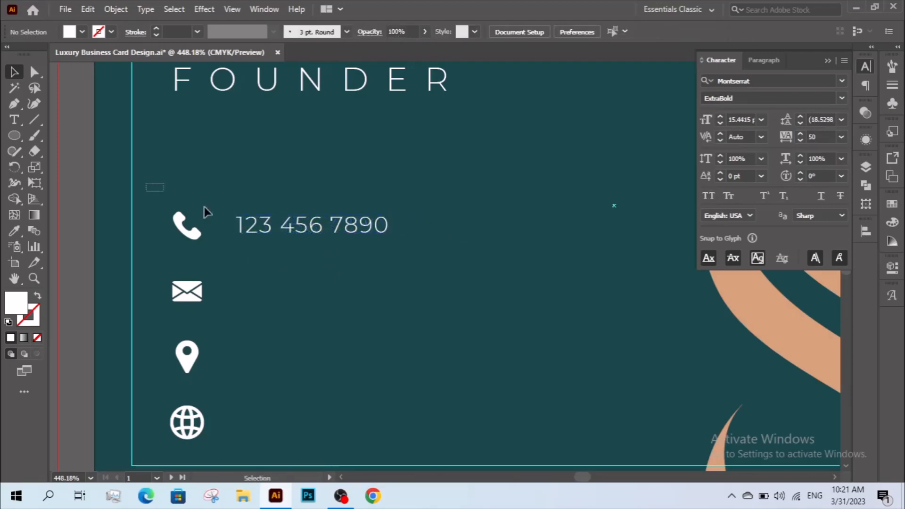
{"action": "left_click_drag", "start_coordinate": [146, 184], "coordinate": [207, 243]}
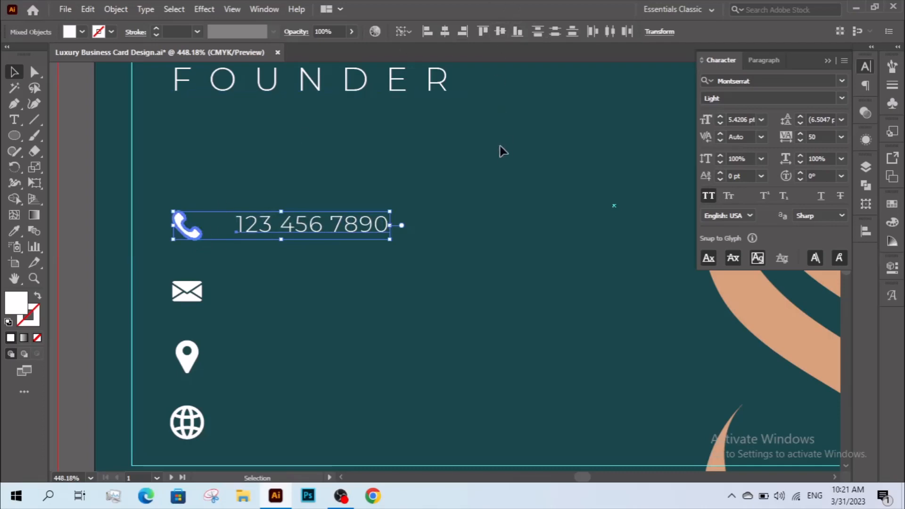
{"action": "left_click", "coordinate": [468, 177]}
{"action": "left_click_drag", "start_coordinate": [283, 235], "coordinate": [296, 291]}
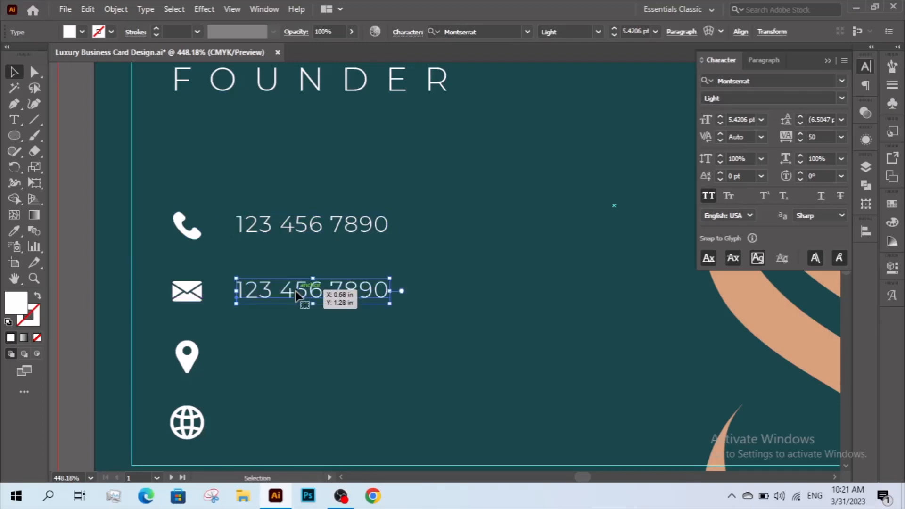
{"action": "key", "text": "ctrl+d"}
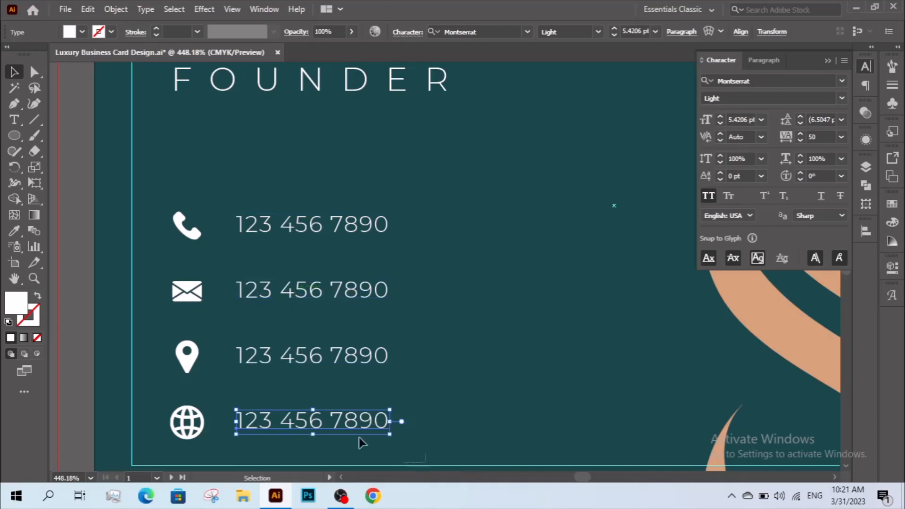
{"action": "left_click", "coordinate": [187, 421], "text": "shift"}
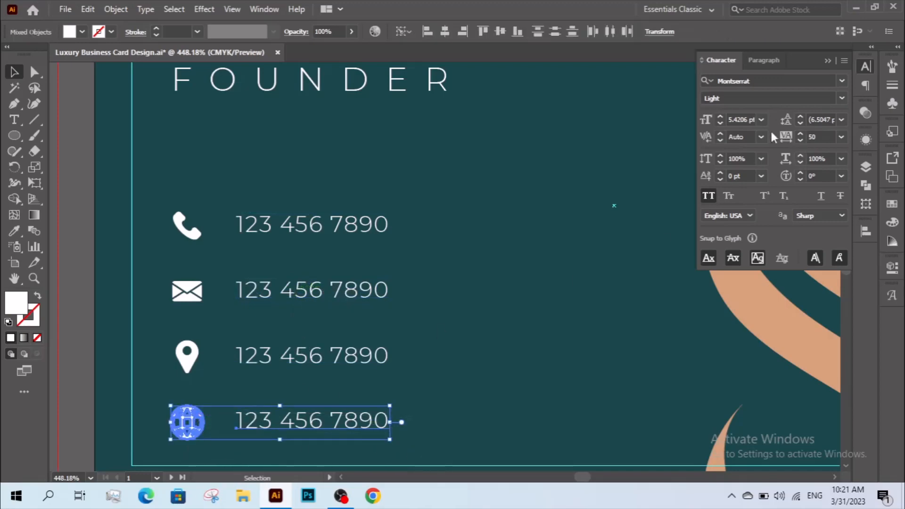
Vertically centre the globe, location pin and envelope icons with their numbers.
{"action": "left_click", "coordinate": [501, 32]}
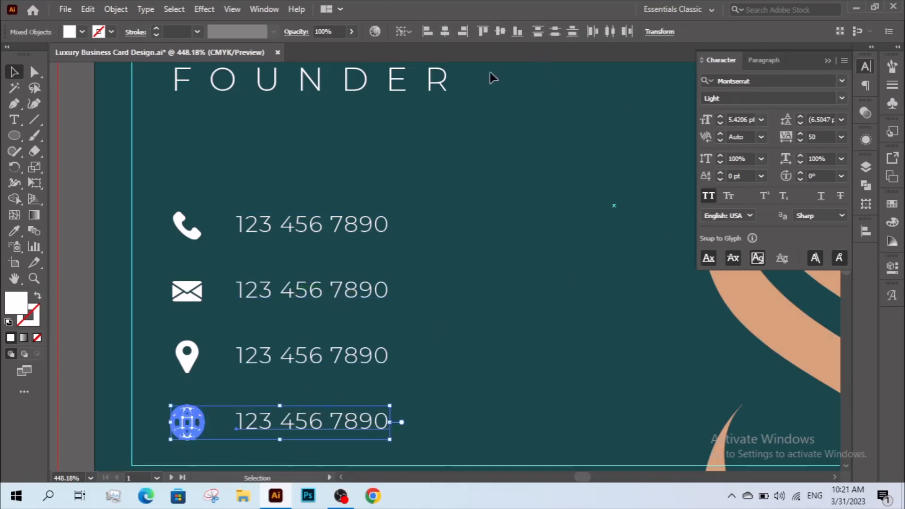
{"action": "left_click", "coordinate": [451, 260]}
{"action": "left_click", "coordinate": [366, 362]}
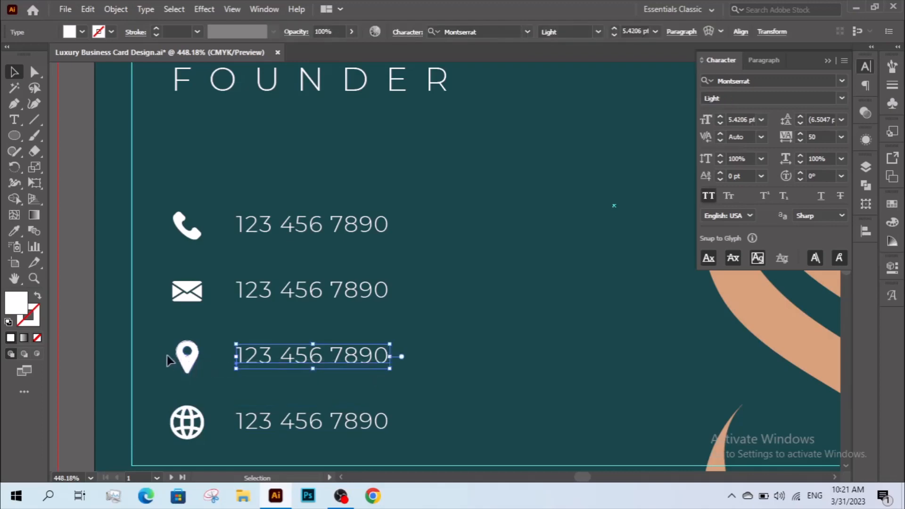
{"action": "left_click", "coordinate": [186, 354], "text": "shift"}
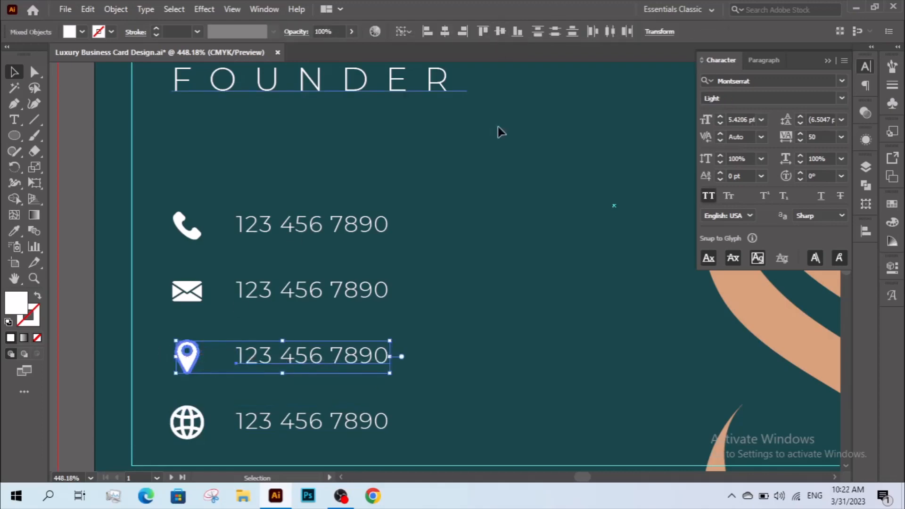
{"action": "left_click_drag", "start_coordinate": [363, 275], "coordinate": [194, 306]}
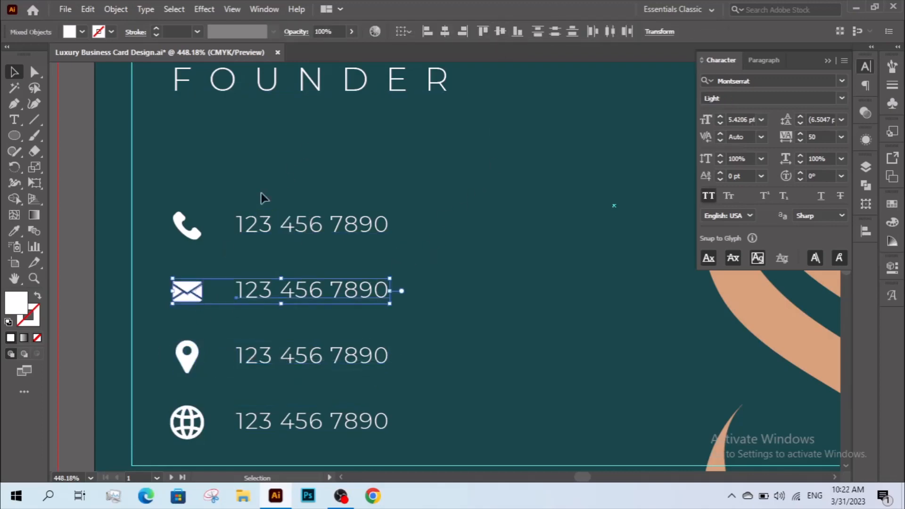
{"action": "left_click", "coordinate": [200, 297], "text": "shift"}
{"action": "left_click", "coordinate": [499, 31]}
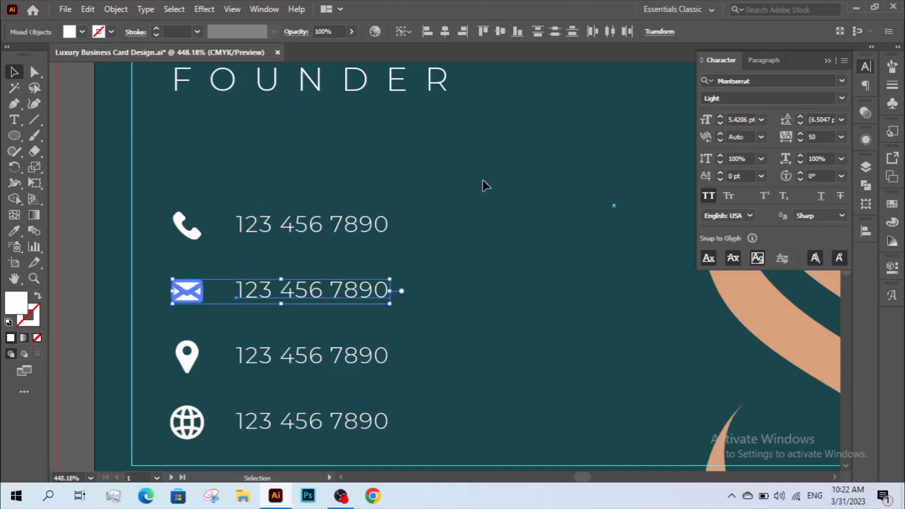
{"action": "left_click", "coordinate": [483, 181]}
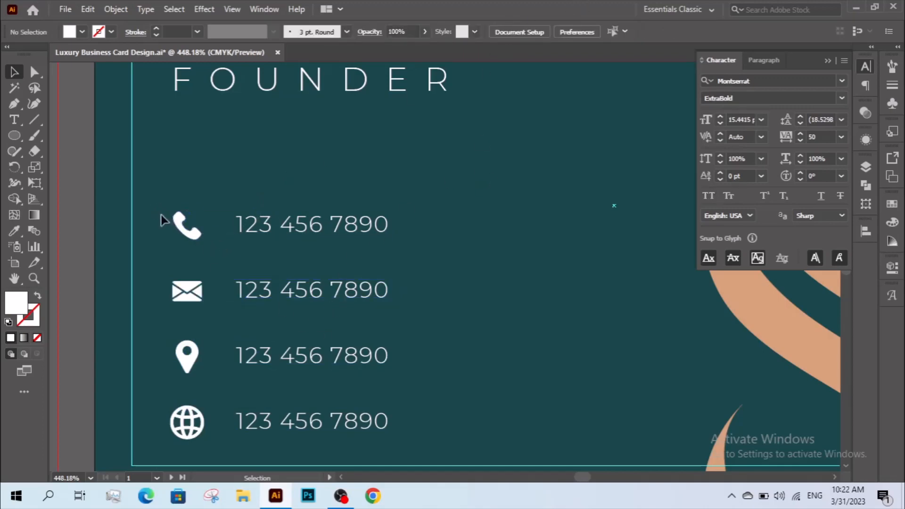
Group the globe icon and the location pin icon each with its number.
{"action": "left_click_drag", "start_coordinate": [158, 210], "coordinate": [381, 439]}
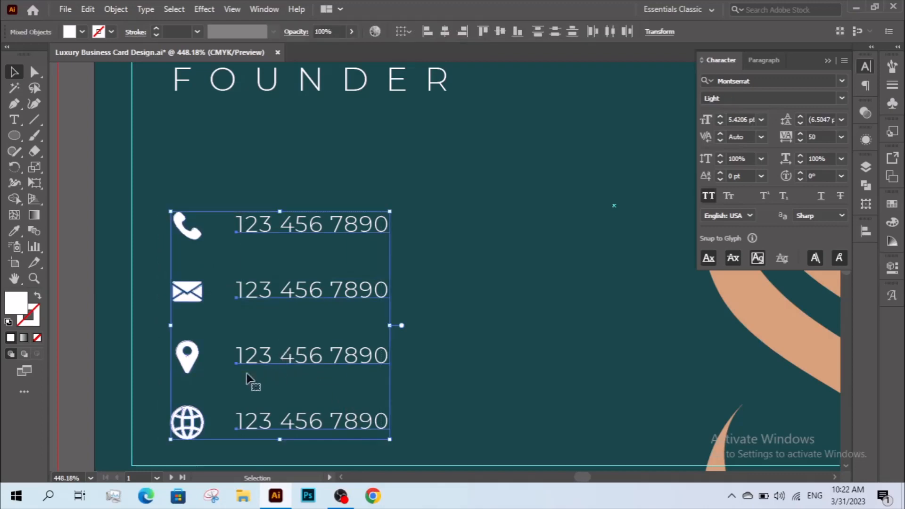
{"action": "left_click", "coordinate": [225, 390]}
{"action": "left_click_drag", "start_coordinate": [203, 411], "coordinate": [236, 398]}
{"action": "right_click", "coordinate": [237, 397]}
{"action": "left_click", "coordinate": [258, 288]}
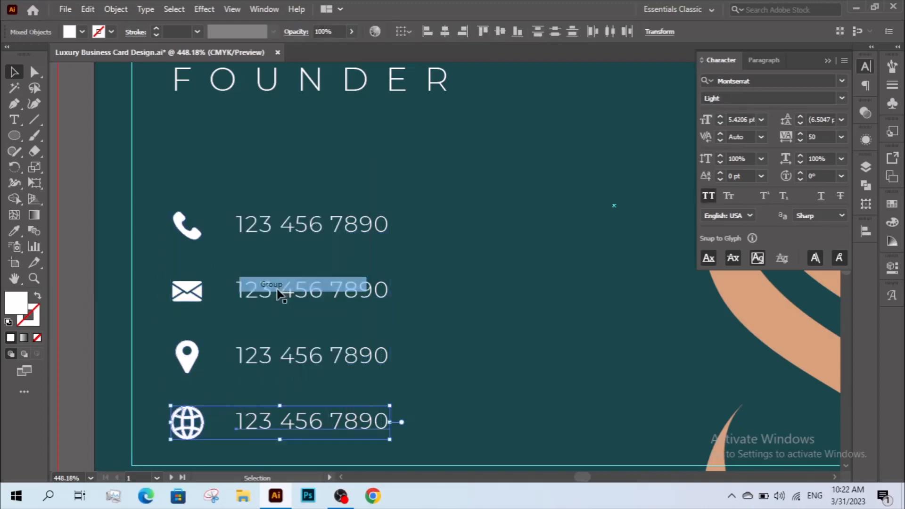
{"action": "left_click_drag", "start_coordinate": [168, 322], "coordinate": [302, 372]}
{"action": "right_click", "coordinate": [284, 355]}
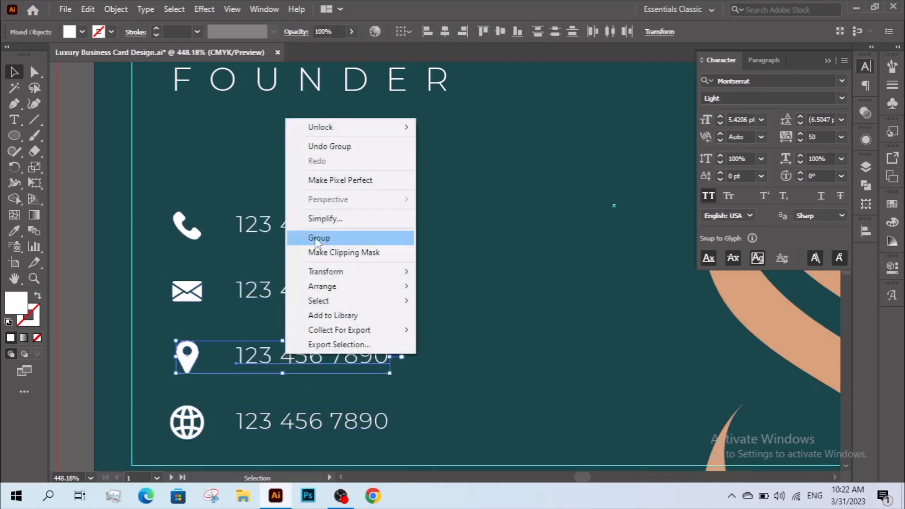
{"action": "left_click", "coordinate": [343, 236]}
Group the envelope icon and the phone icon each with its number.
{"action": "left_click_drag", "start_coordinate": [185, 255], "coordinate": [302, 289]}
{"action": "right_click", "coordinate": [257, 269]}
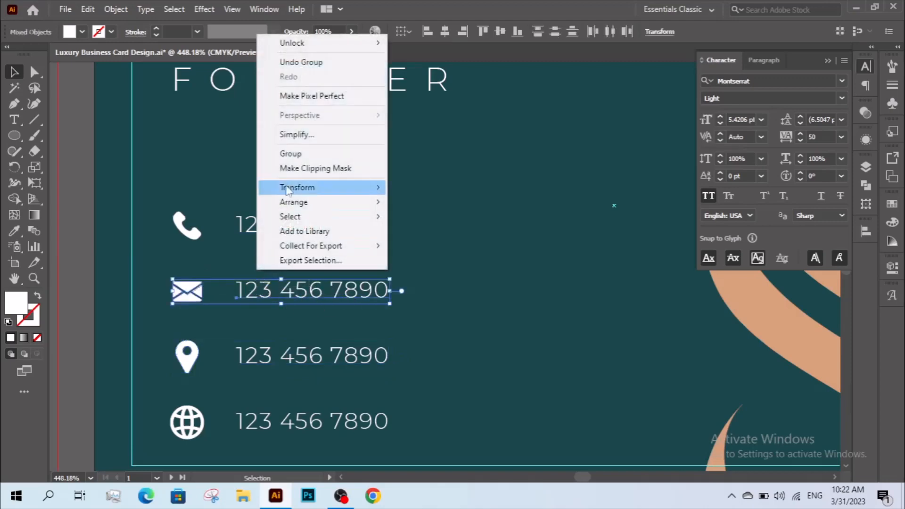
{"action": "left_click", "coordinate": [288, 154]}
{"action": "left_click_drag", "start_coordinate": [188, 202], "coordinate": [236, 238]}
{"action": "right_click", "coordinate": [233, 220]}
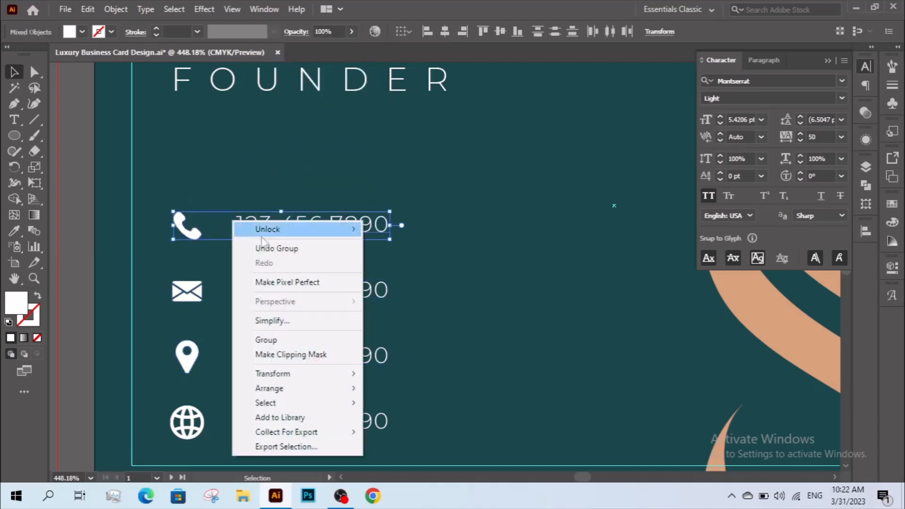
{"action": "left_click", "coordinate": [276, 339]}
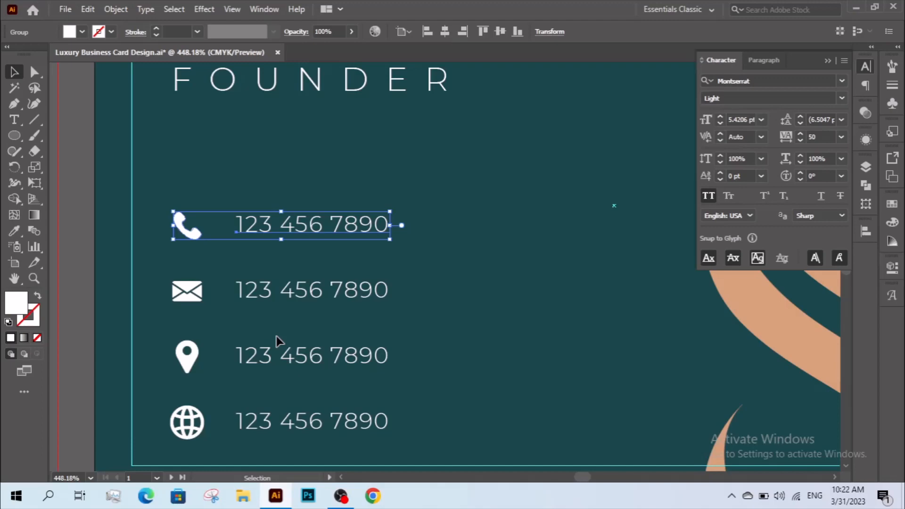
Check that the envelope, pin, globe and phone rows each select as one group.
{"action": "left_click", "coordinate": [90, 176]}
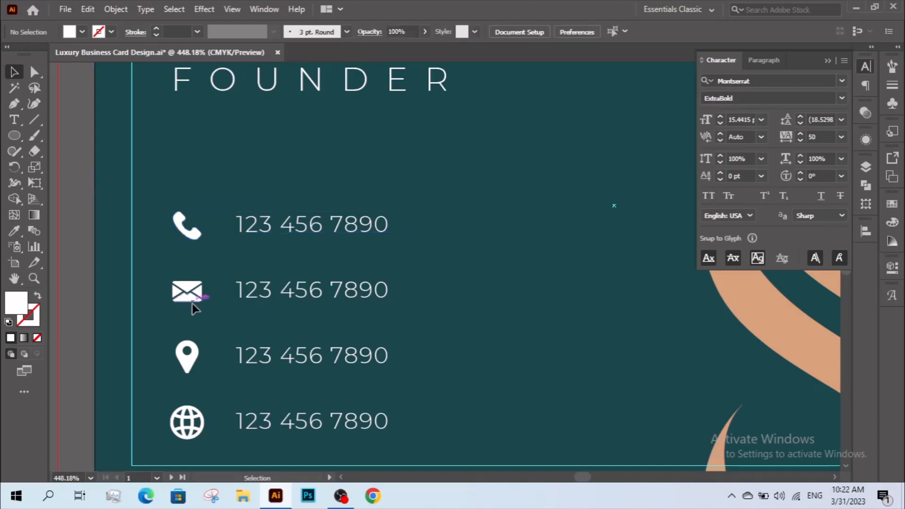
{"action": "left_click", "coordinate": [194, 301]}
{"action": "left_click", "coordinate": [192, 359]}
{"action": "left_click", "coordinate": [192, 426]}
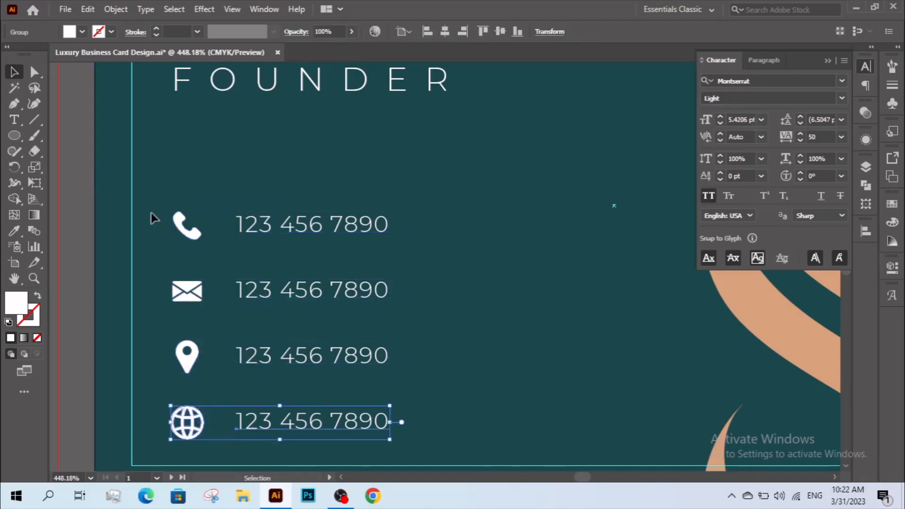
{"action": "left_click", "coordinate": [192, 233]}
{"action": "left_click_drag", "start_coordinate": [157, 198], "coordinate": [374, 466]}
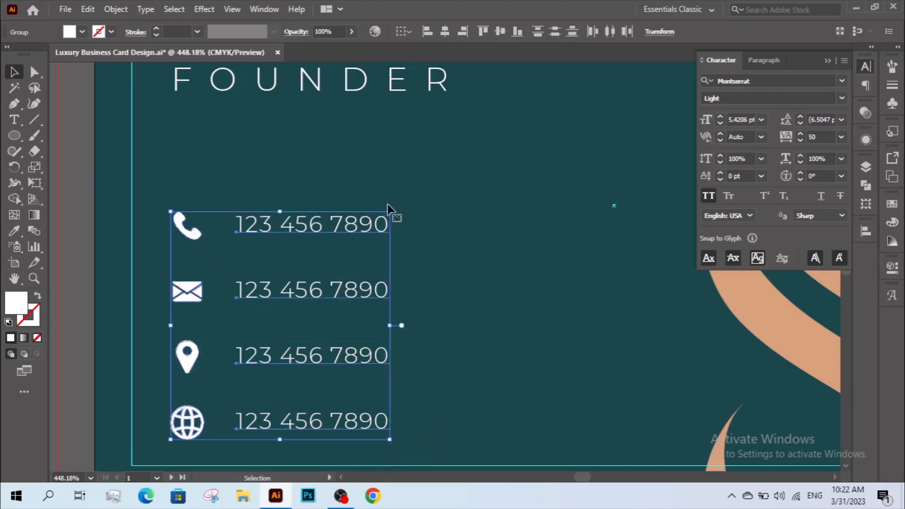
{"action": "left_click", "coordinate": [330, 269]}
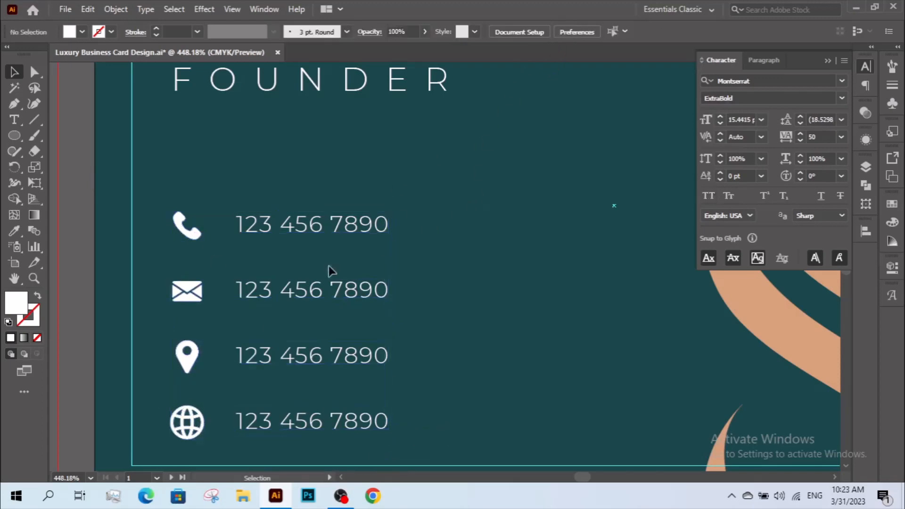
Replace the number beside the envelope icon with a sample email address.
{"action": "left_click", "coordinate": [34, 75]}
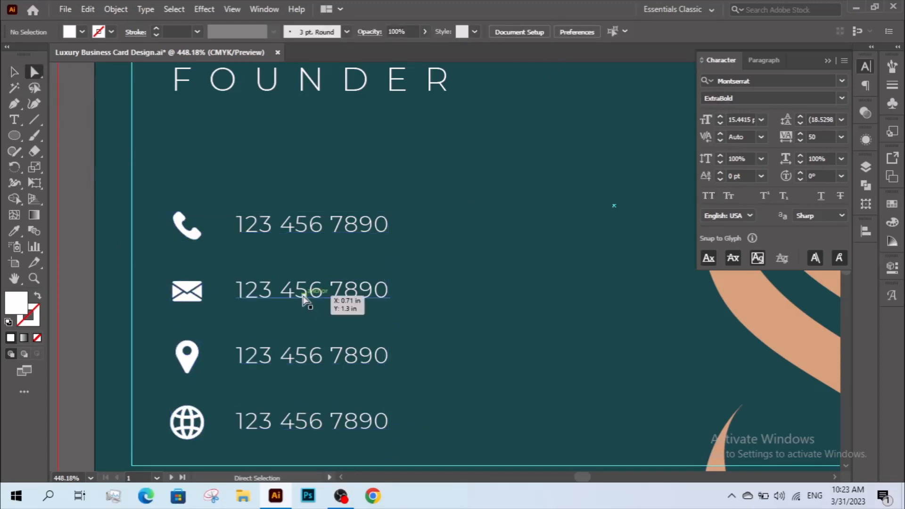
{"action": "left_click", "coordinate": [265, 295]}
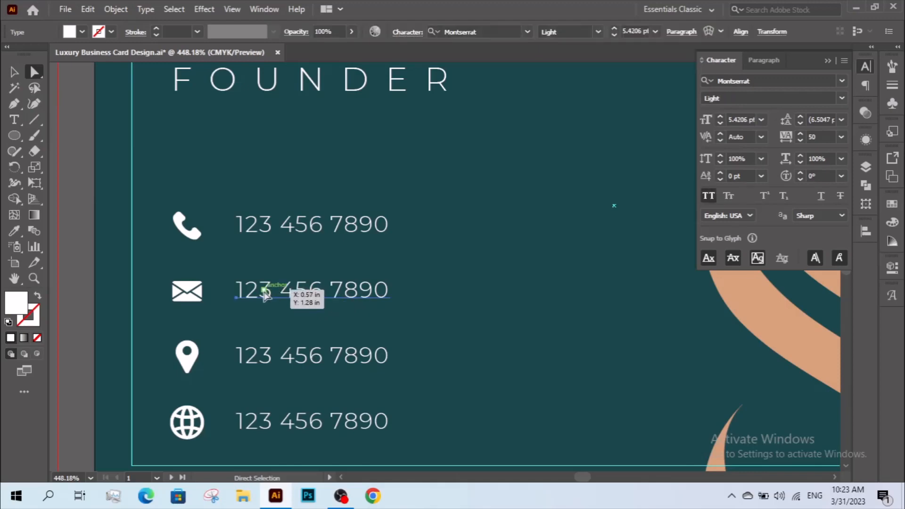
{"action": "double_click", "coordinate": [264, 294]}
{"action": "left_click_drag", "start_coordinate": [240, 291], "coordinate": [405, 291]}
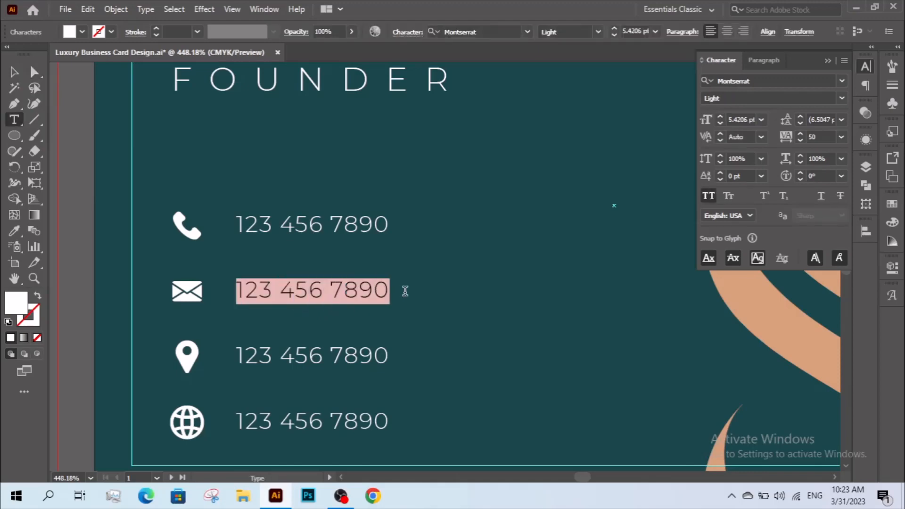
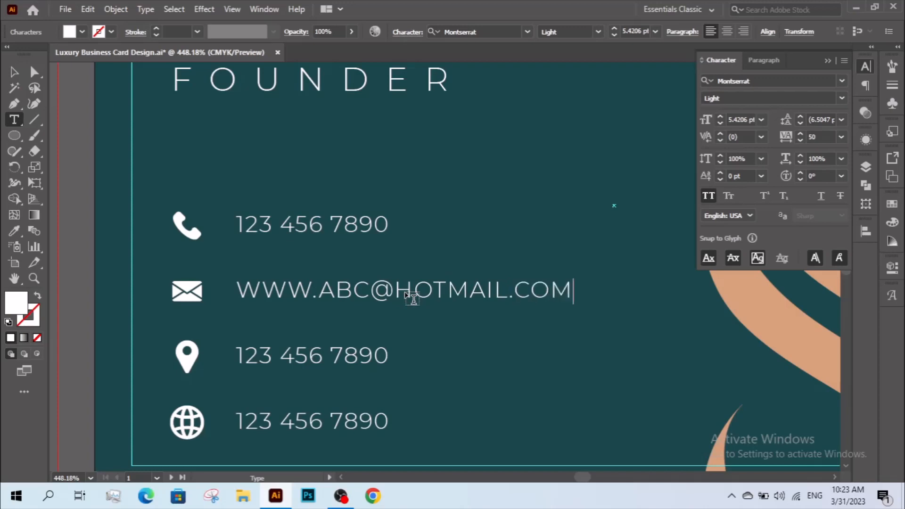
{"action": "triple_click", "coordinate": [309, 357]}
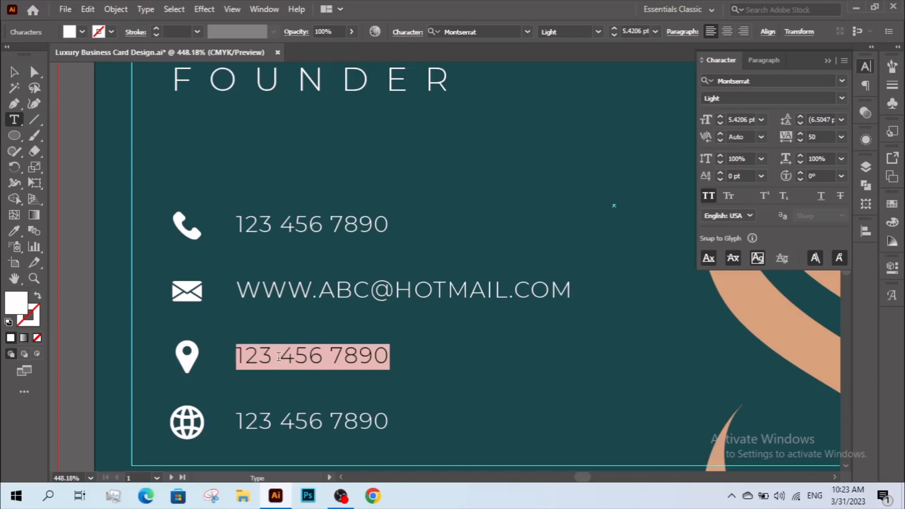
{"action": "type", "text": "YOUR ADDRESS"}
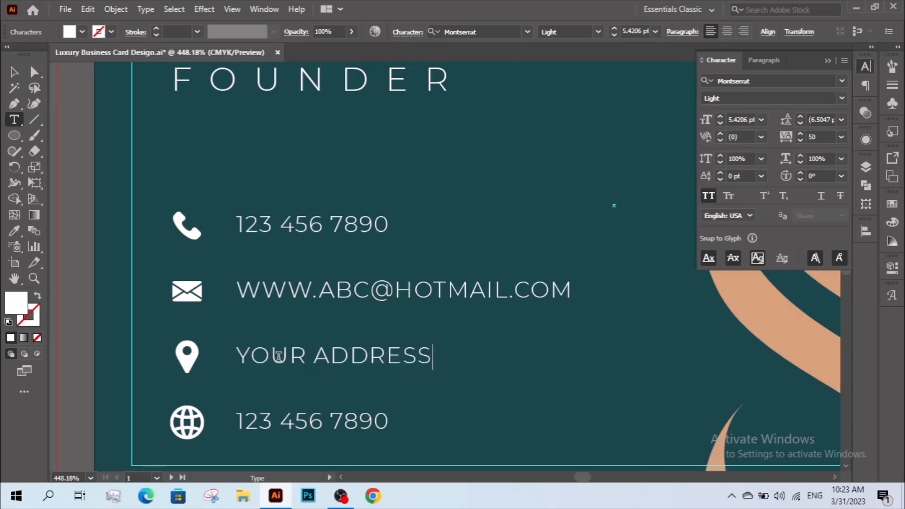
{"action": "left_click_drag", "start_coordinate": [253, 422], "coordinate": [400, 425]}
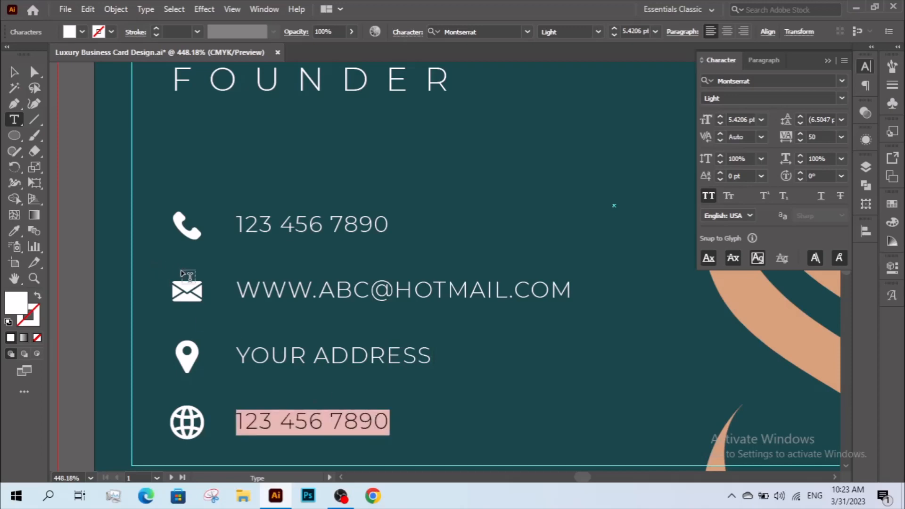
{"action": "type", "text": "WWW."}
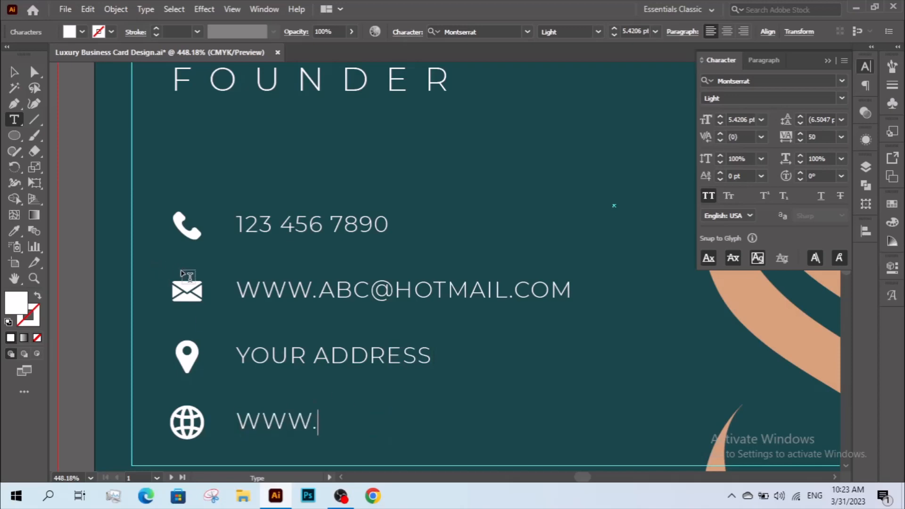
{"action": "type", "text": "YOURWE"}
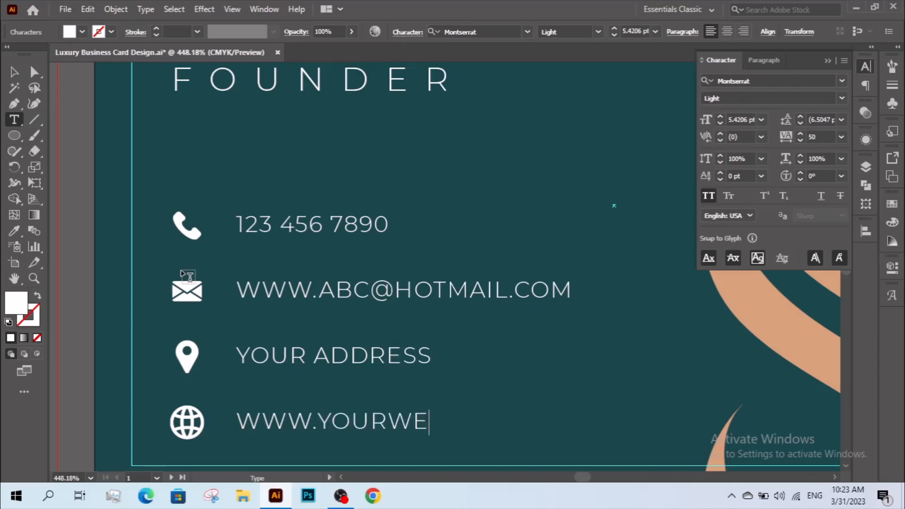
{"action": "type", "text": "BURL"}
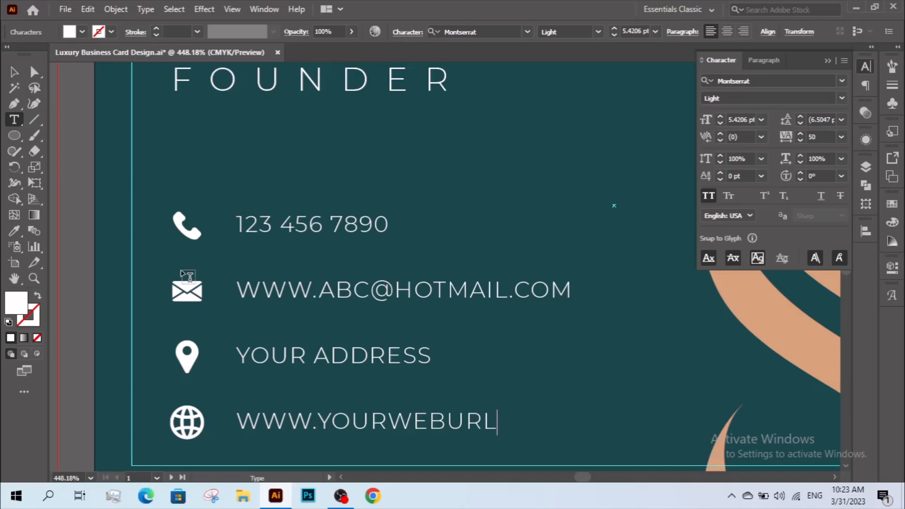
{"action": "type", "text": ".COM"}
{"action": "left_click", "coordinate": [15, 72]}
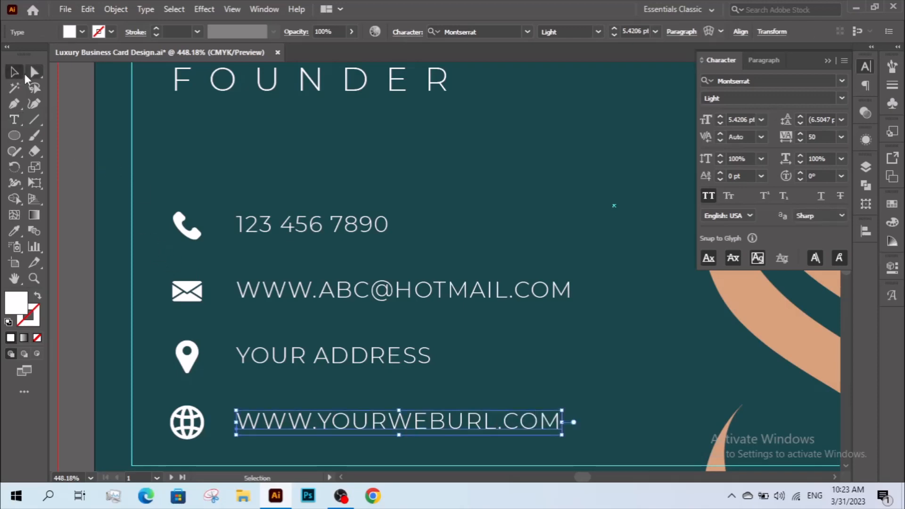
Turn off All Caps for all four contact lines so they show mixed case.
{"action": "left_click", "coordinate": [34, 71]}
{"action": "left_click_drag", "start_coordinate": [278, 189], "coordinate": [503, 448]}
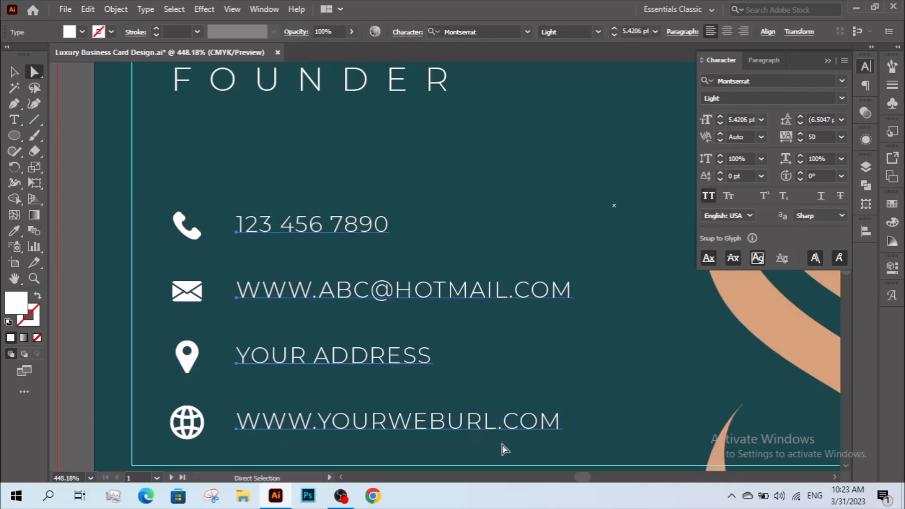
{"action": "left_click", "coordinate": [702, 194]}
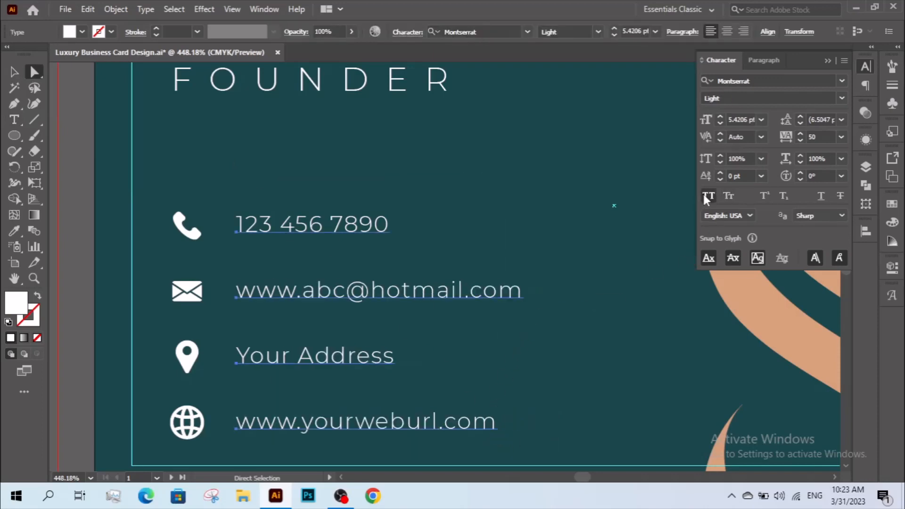
{"action": "left_click", "coordinate": [14, 71]}
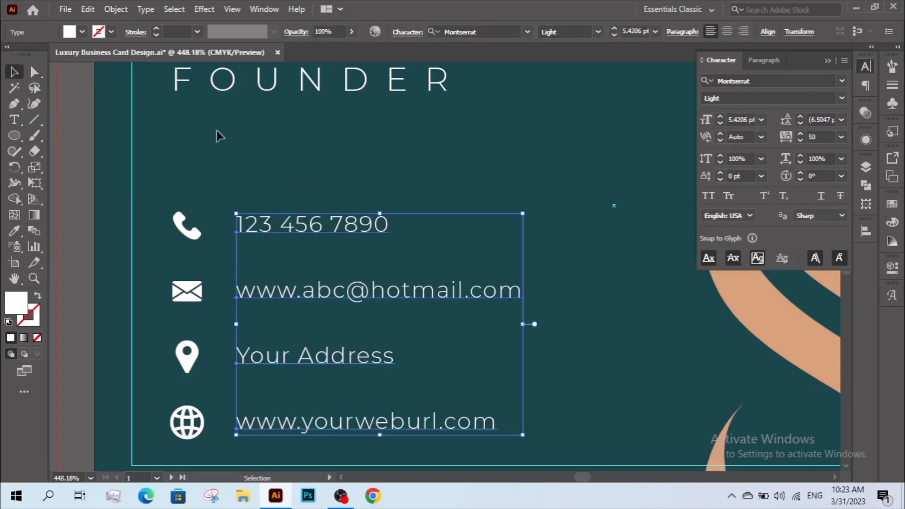
{"action": "left_click", "coordinate": [269, 166]}
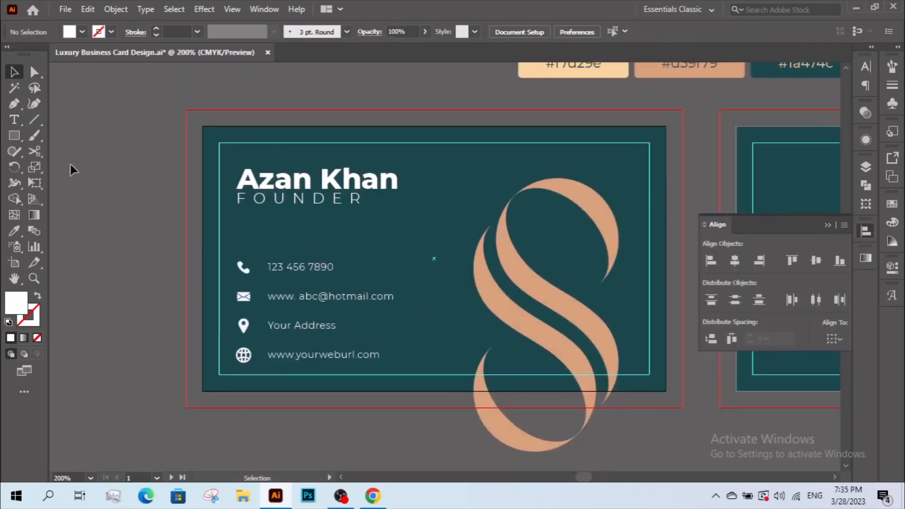
Draw a straight line from the card's left edge partway across, stroke only, no fill.
{"action": "left_click", "coordinate": [14, 104]}
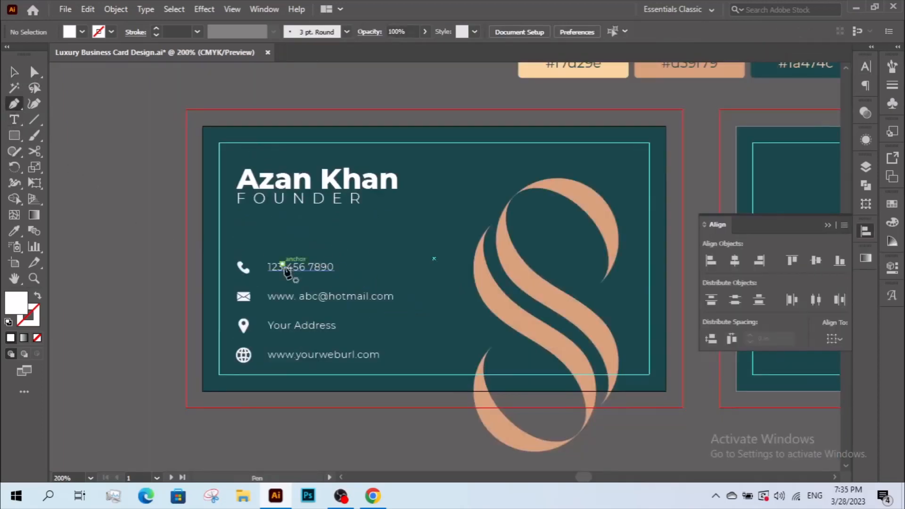
{"action": "left_click", "coordinate": [203, 231]}
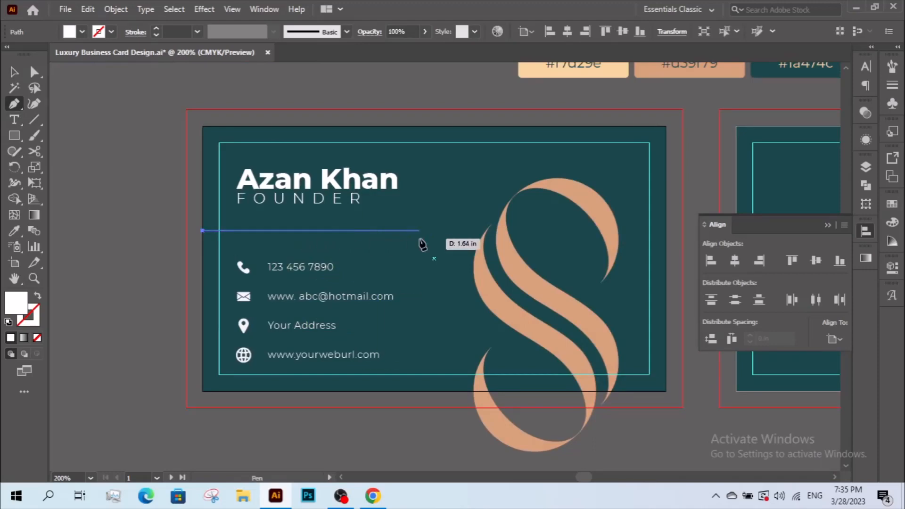
{"action": "left_click", "coordinate": [372, 243], "text": "shift"}
{"action": "left_click", "coordinate": [16, 77]}
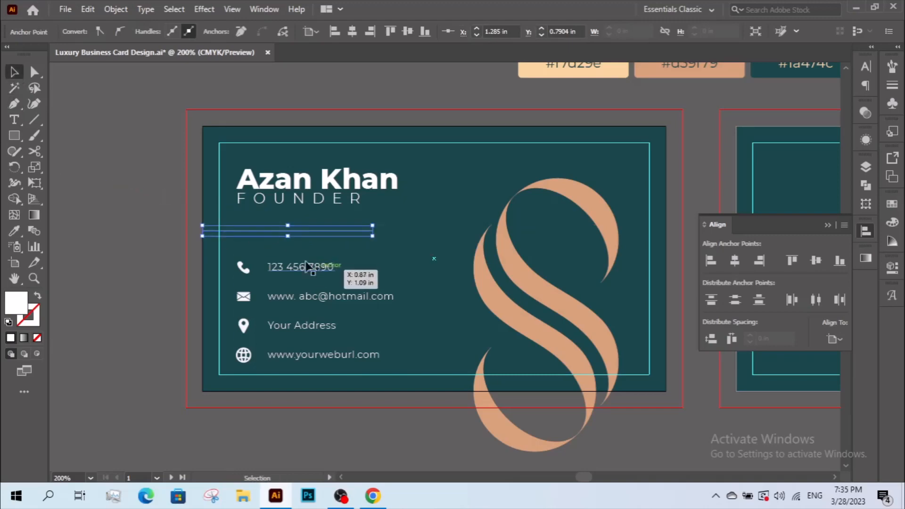
{"action": "left_click", "coordinate": [261, 232]}
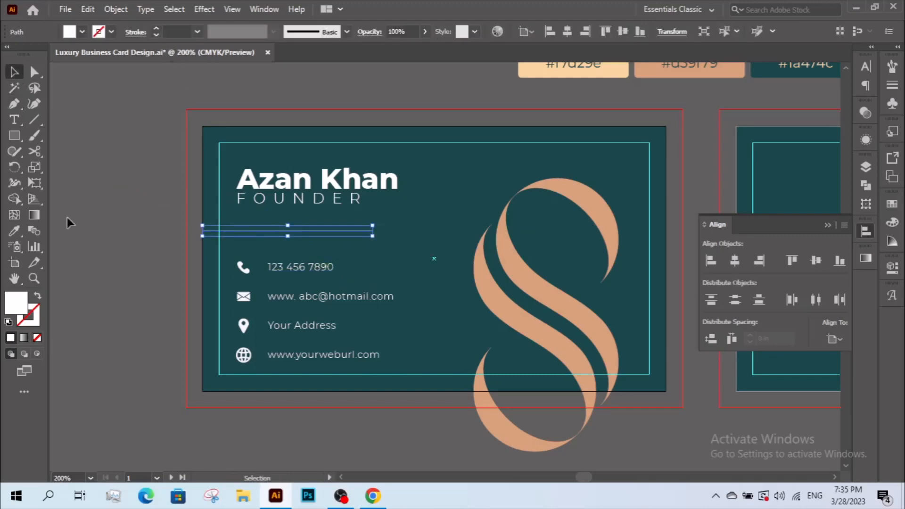
{"action": "left_click", "coordinate": [38, 296]}
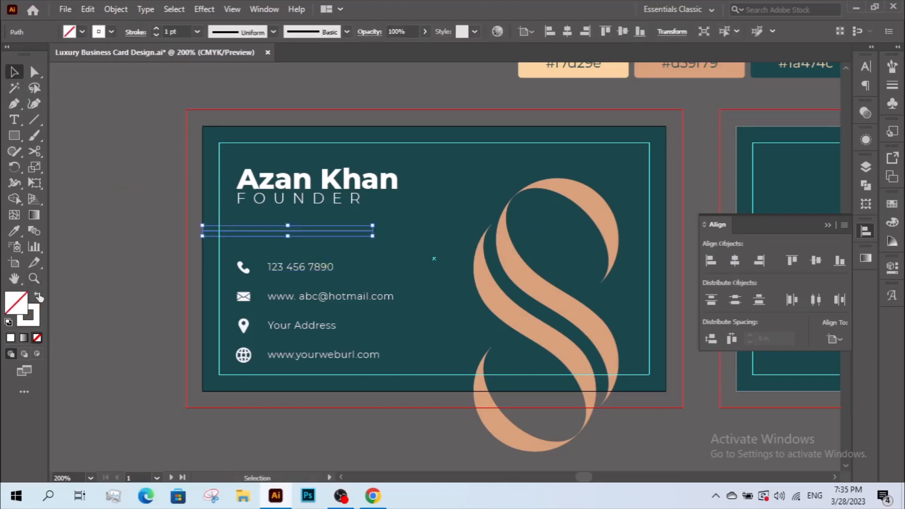
{"action": "left_click", "coordinate": [155, 30]}
Give the line a peach #d59f79 stroke at 2 pt weight.
{"action": "left_click", "coordinate": [14, 230]}
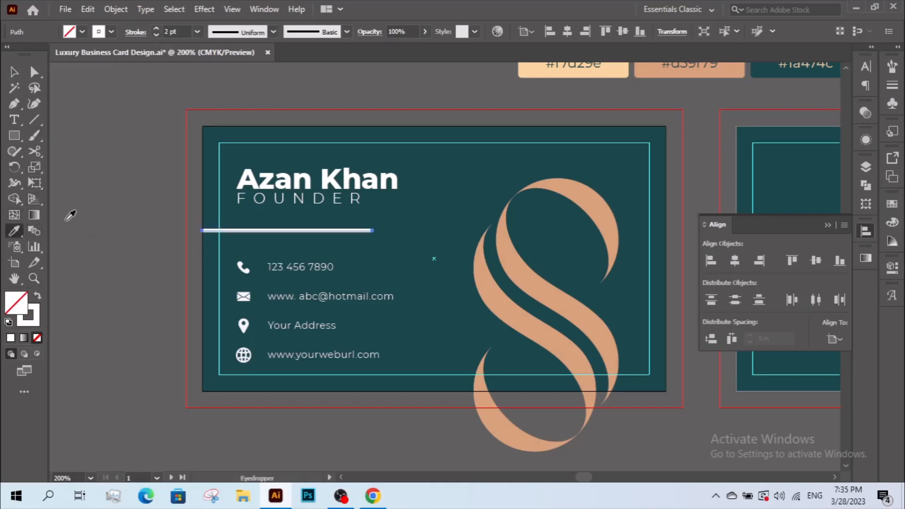
{"action": "left_click_drag", "start_coordinate": [734, 113], "coordinate": [688, 148]}
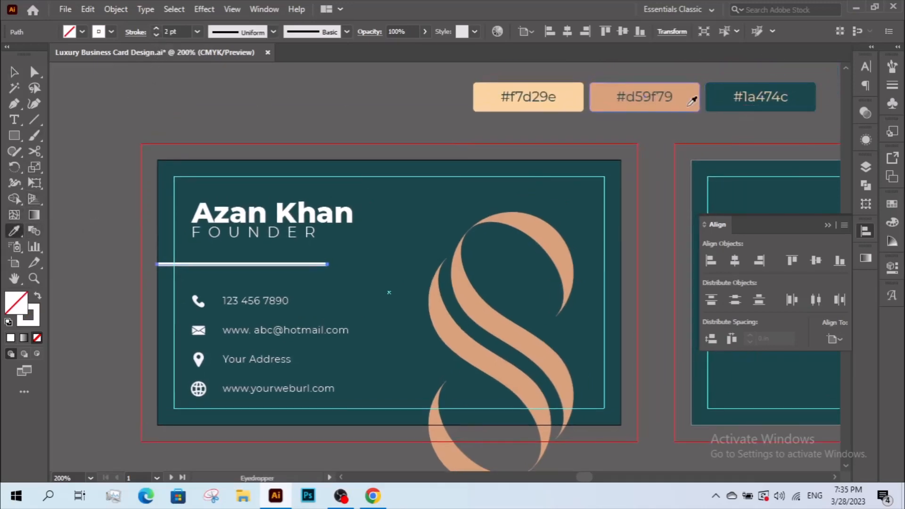
{"action": "left_click", "coordinate": [684, 100]}
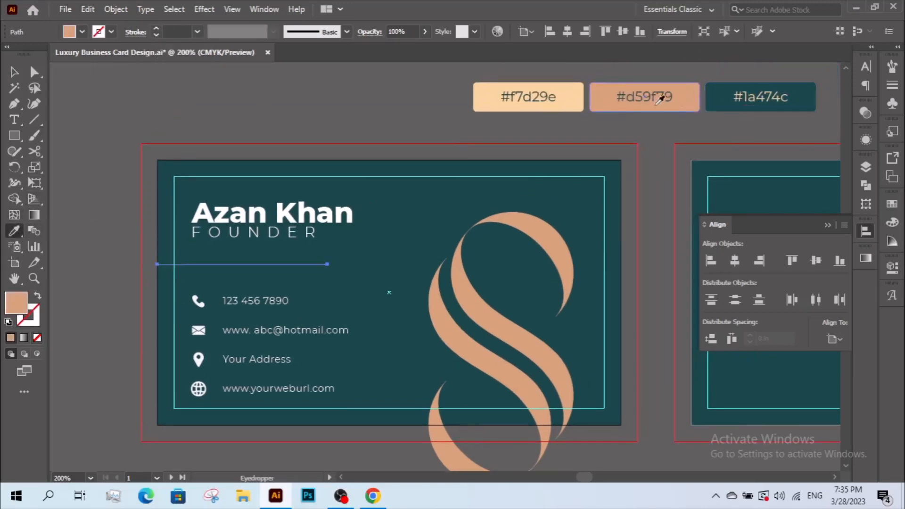
{"action": "left_click", "coordinate": [157, 29], "text": "shift"}
{"action": "left_click", "coordinate": [157, 36]}
{"action": "left_click", "coordinate": [157, 35]}
{"action": "left_click", "coordinate": [157, 35]}
{"action": "left_click", "coordinate": [157, 35]}
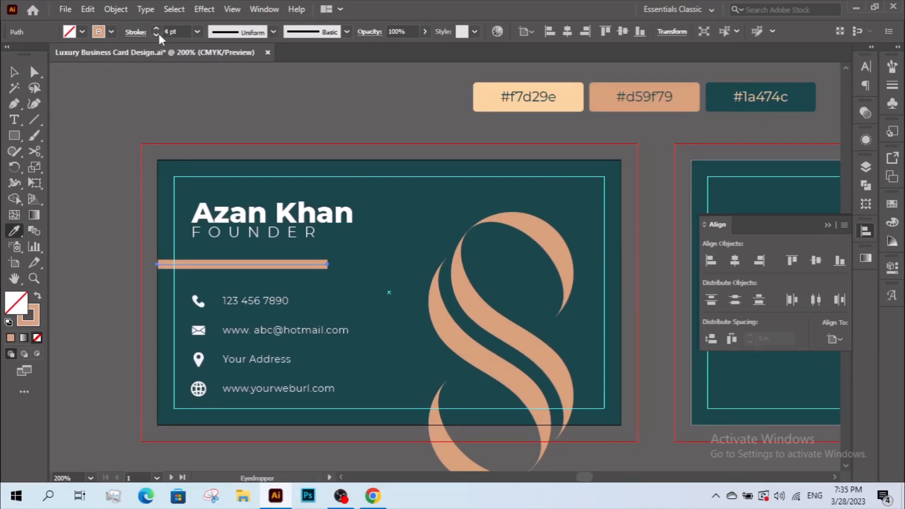
{"action": "left_click", "coordinate": [157, 36]}
{"action": "left_click", "coordinate": [157, 35]}
{"action": "left_click", "coordinate": [157, 36]}
{"action": "left_click", "coordinate": [157, 36]}
{"action": "left_click", "coordinate": [16, 73]}
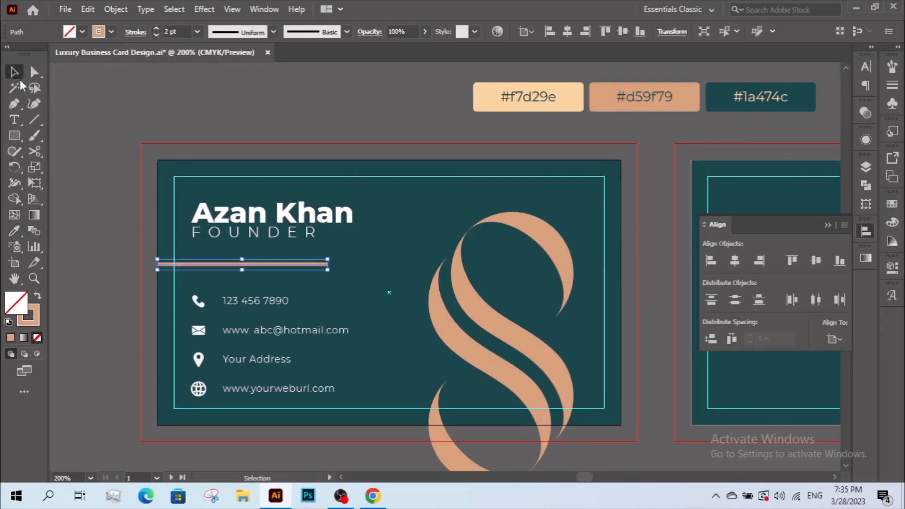
{"action": "left_click", "coordinate": [92, 201]}
{"action": "key", "text": "z"}
{"action": "left_click_drag", "start_coordinate": [107, 154], "coordinate": [636, 376]}
{"action": "left_click_drag", "start_coordinate": [420, 273], "coordinate": [426, 319]}
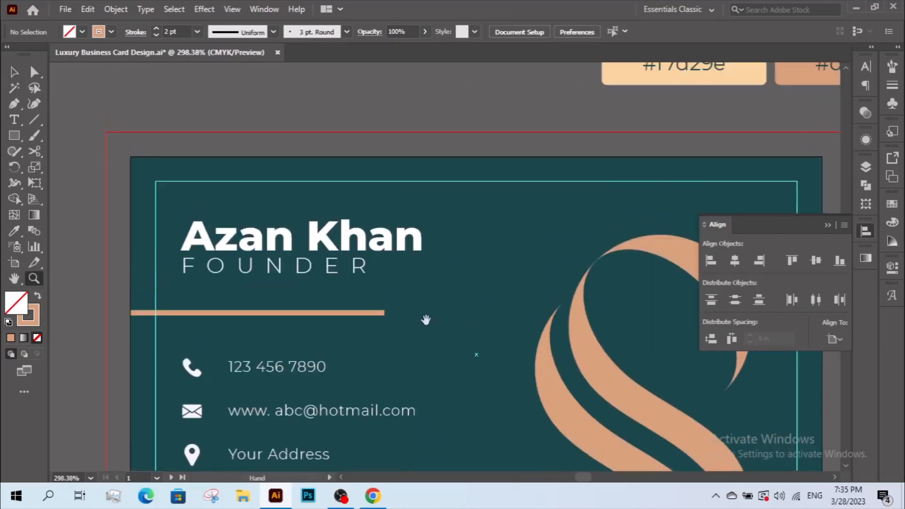
Move the peach line up under the name and lengthen both of its ends.
{"action": "key", "text": "v"}
{"action": "left_click_drag", "start_coordinate": [325, 313], "coordinate": [322, 280]}
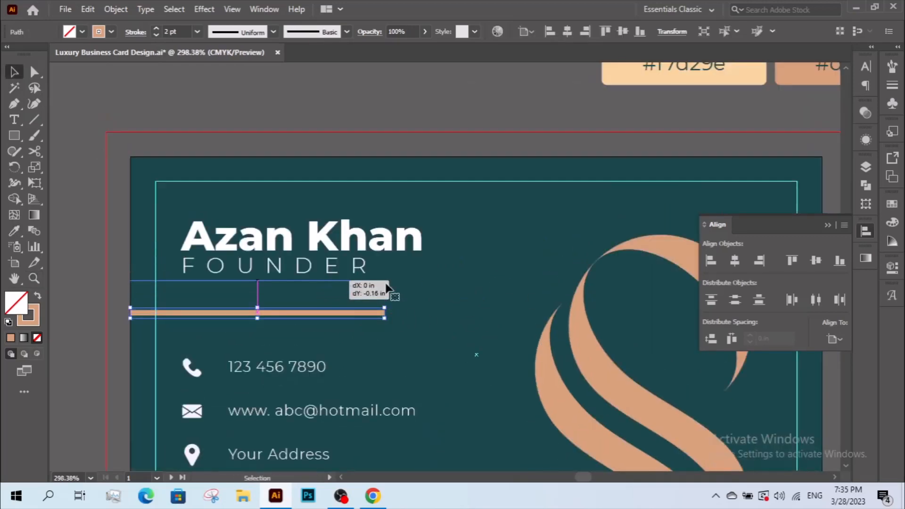
{"action": "left_click_drag", "start_coordinate": [385, 281], "coordinate": [421, 281]}
{"action": "mouse_move", "coordinate": [130, 278]}
{"action": "left_mouse_down"}
{"action": "mouse_move", "coordinate": [195, 279]}
{"action": "mouse_move", "coordinate": [131, 279]}
{"action": "left_mouse_up"}
{"action": "left_click", "coordinate": [107, 307]}
Move FOUNDER below the peach bar and the name heading down toward it.
{"action": "key", "text": "z"}
{"action": "left_click", "coordinate": [342, 261], "text": "alt"}
{"action": "left_click", "coordinate": [341, 260], "text": "alt"}
{"action": "left_click_drag", "start_coordinate": [469, 275], "coordinate": [198, 223]}
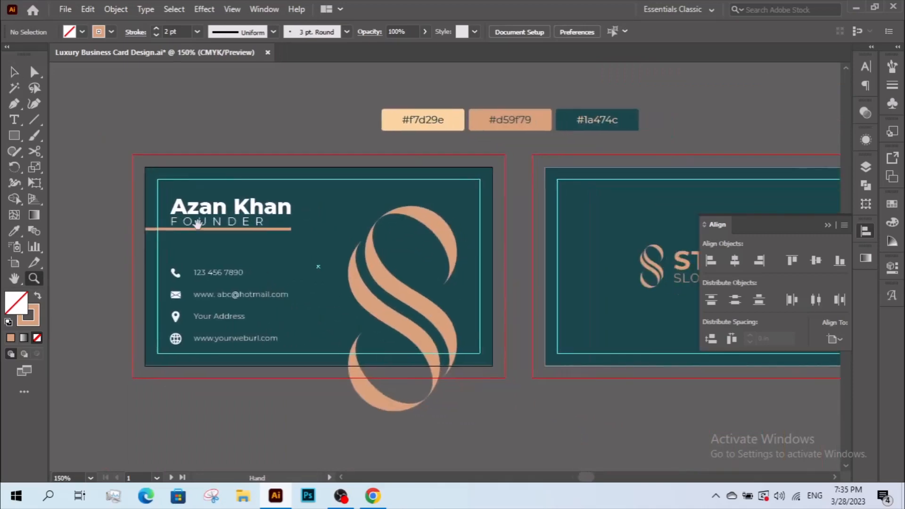
{"action": "key", "text": "v"}
{"action": "left_click_drag", "start_coordinate": [305, 373], "coordinate": [292, 384]}
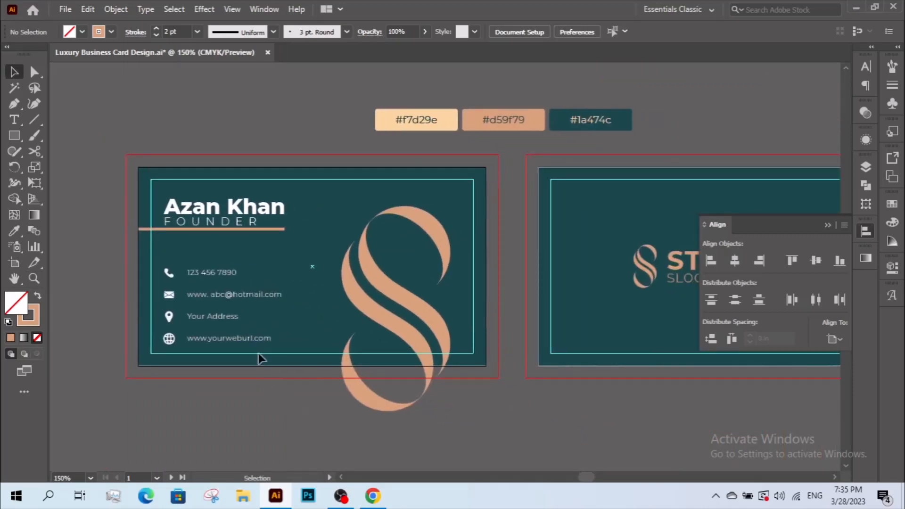
{"action": "key", "text": "z"}
{"action": "left_click_drag", "start_coordinate": [148, 177], "coordinate": [457, 384]}
{"action": "left_click_drag", "start_coordinate": [449, 362], "coordinate": [443, 362]}
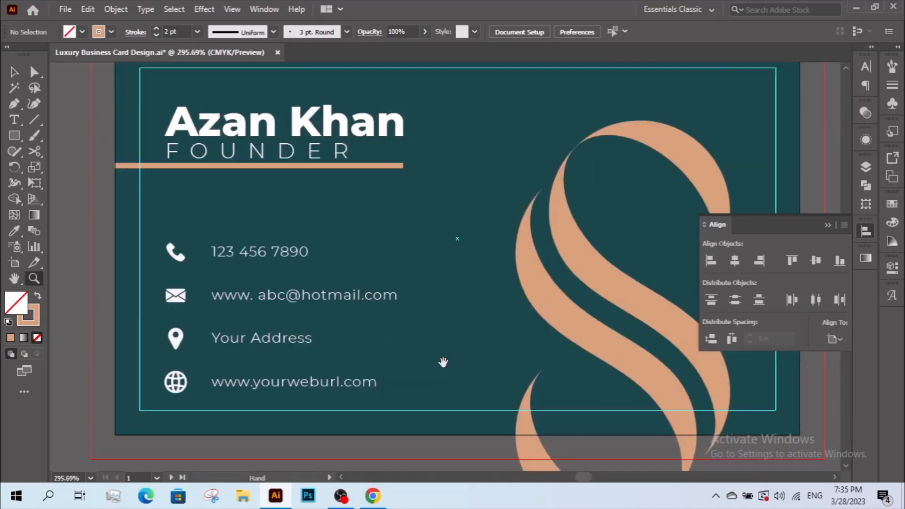
{"action": "key", "text": "v"}
{"action": "left_click_drag", "start_coordinate": [371, 254], "coordinate": [364, 279]}
{"action": "key", "text": "a"}
{"action": "left_click", "coordinate": [299, 183]}
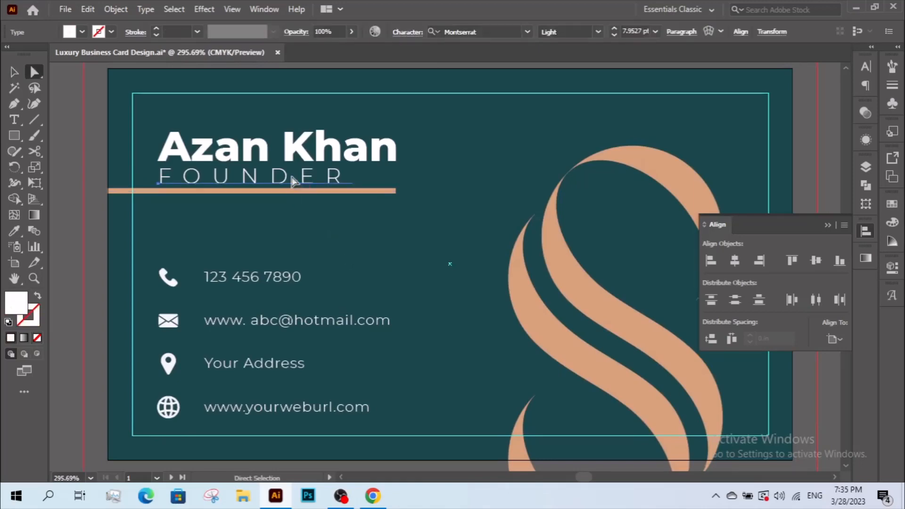
{"action": "left_click_drag", "start_coordinate": [282, 179], "coordinate": [276, 207]}
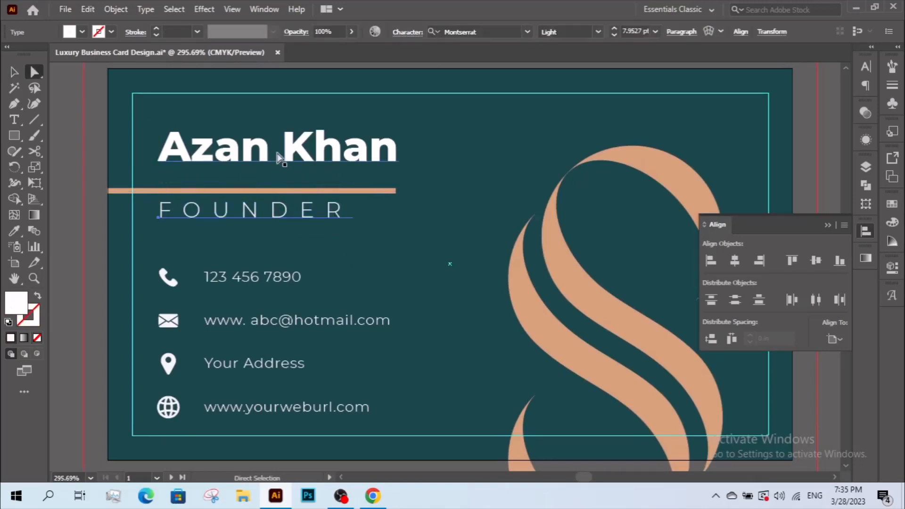
{"action": "left_click_drag", "start_coordinate": [278, 158], "coordinate": [278, 179]}
Thin the peach line's stroke to 1 pt.
{"action": "key", "text": "v"}
{"action": "left_click", "coordinate": [266, 191]}
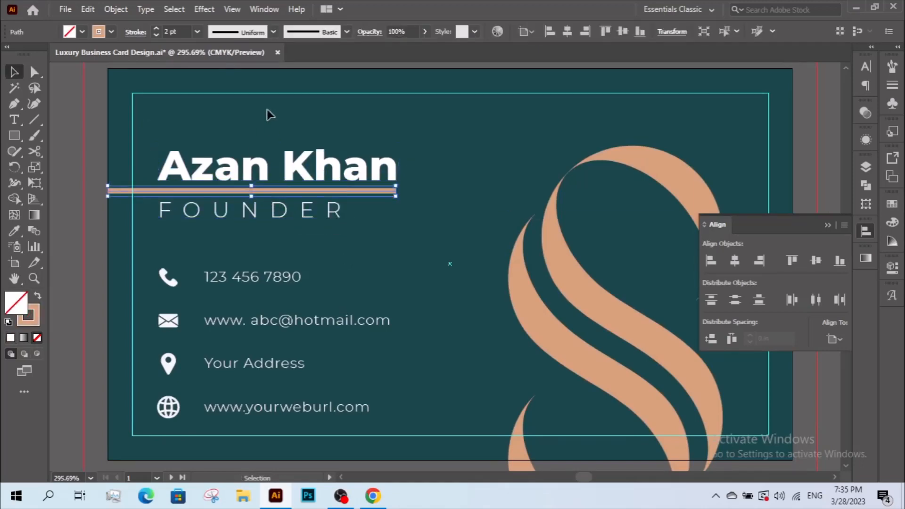
{"action": "left_click", "coordinate": [158, 35]}
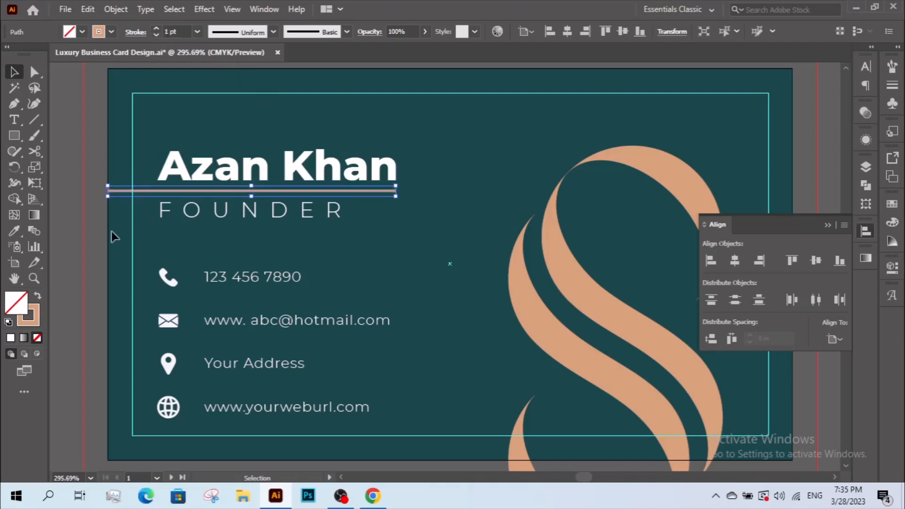
{"action": "left_click", "coordinate": [92, 238]}
Nudge the name text down one step with the arrow key.
{"action": "key", "text": "a"}
{"action": "left_click", "coordinate": [237, 221]}
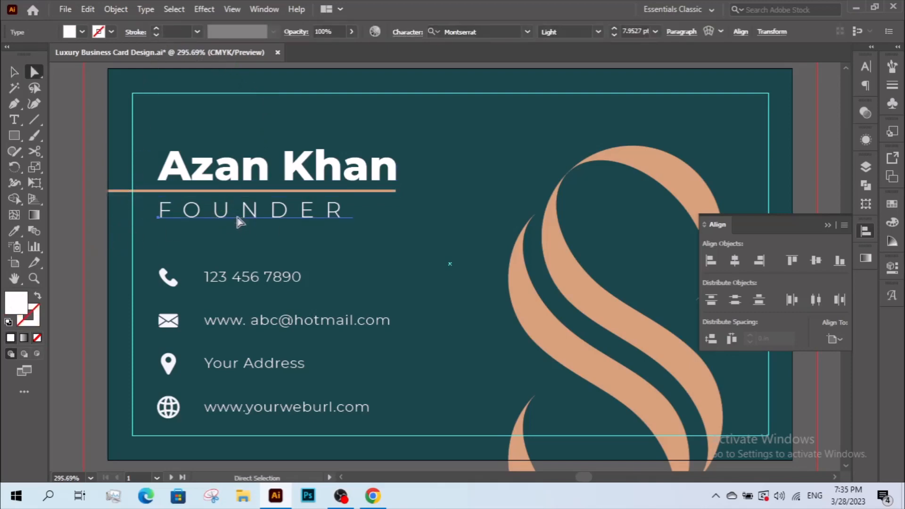
{"action": "left_click", "coordinate": [294, 174]}
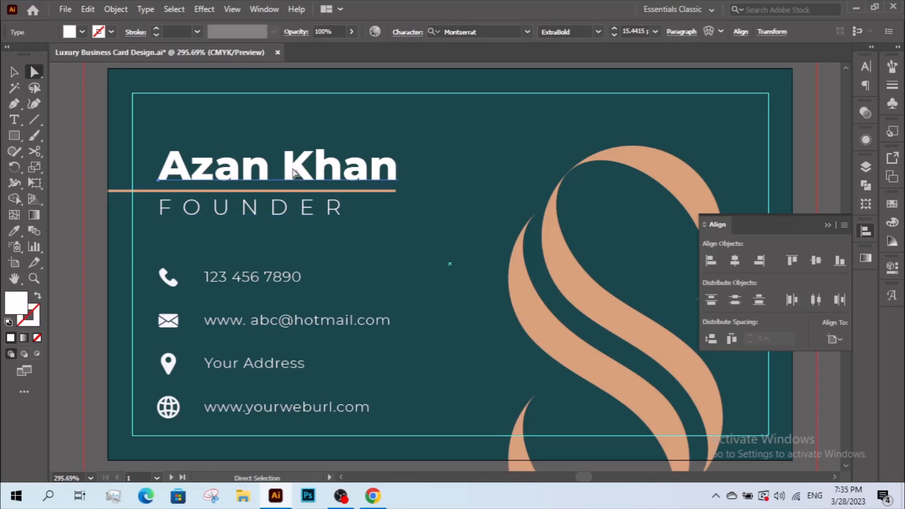
{"action": "key", "text": "Down"}
{"action": "left_click", "coordinate": [84, 256]}
{"action": "key", "text": "v"}
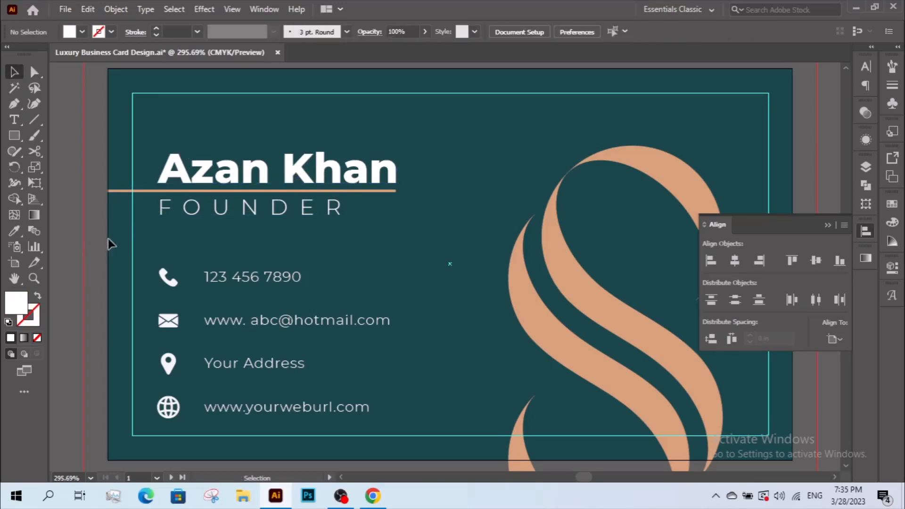
{"action": "key", "text": "z"}
{"action": "left_click", "coordinate": [240, 211], "text": "alt"}
{"action": "left_click_drag", "start_coordinate": [372, 251], "coordinate": [236, 198]}
{"action": "key", "text": "v"}
{"action": "left_click_drag", "start_coordinate": [319, 232], "coordinate": [239, 233]}
Colour the FOUNDER text peach #d59f79 by sampling the swatch.
{"action": "key", "text": "a"}
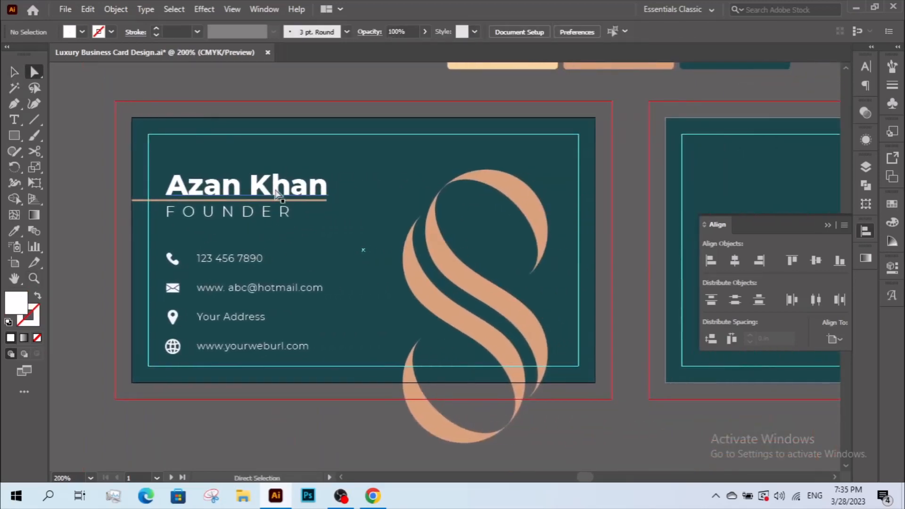
{"action": "left_click", "coordinate": [278, 194]}
{"action": "left_click_drag", "start_coordinate": [278, 194], "coordinate": [215, 258]}
{"action": "key", "text": "i"}
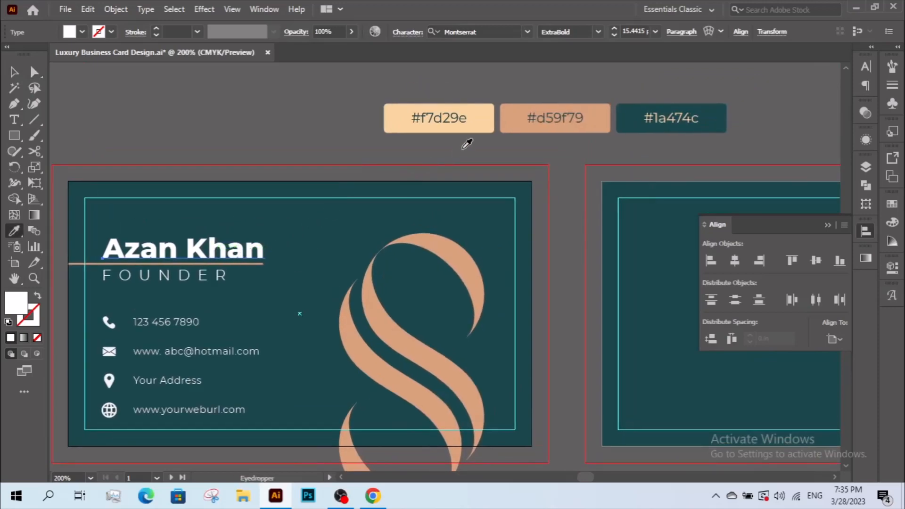
{"action": "left_click", "coordinate": [170, 277], "text": "ctrl"}
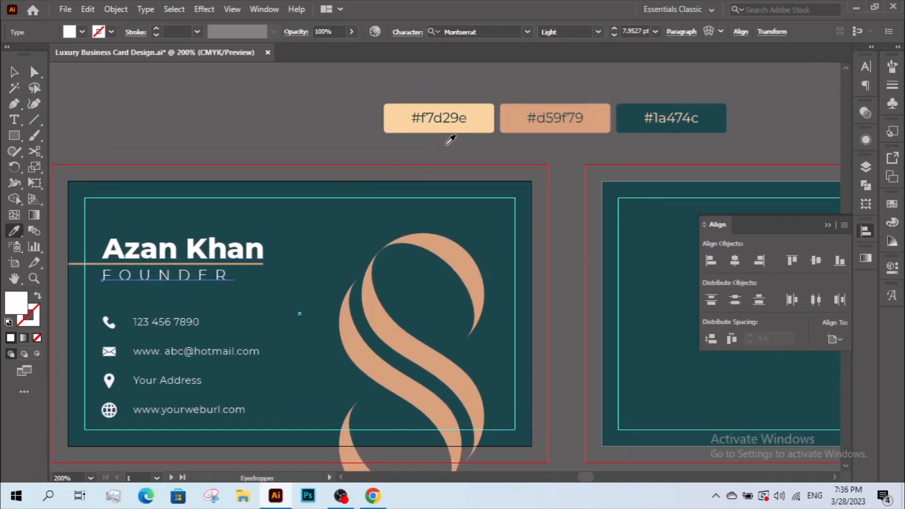
{"action": "left_click", "coordinate": [513, 109]}
{"action": "key", "text": "v"}
Group the name with FOUNDER and move the group up slightly.
{"action": "left_click", "coordinate": [270, 173]}
{"action": "key", "text": "z"}
{"action": "left_click", "coordinate": [239, 240], "text": "alt"}
{"action": "left_click_drag", "start_coordinate": [319, 267], "coordinate": [142, 215]}
{"action": "key", "text": "v"}
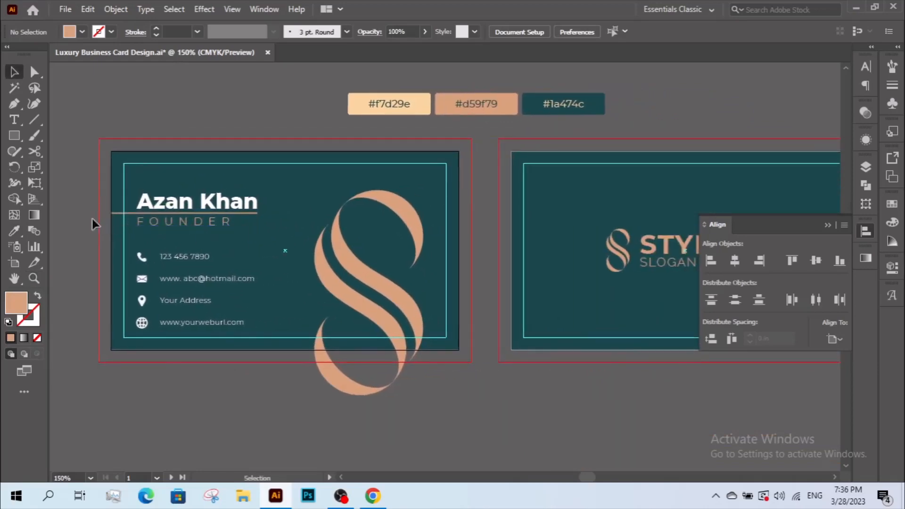
{"action": "left_click_drag", "start_coordinate": [86, 227], "coordinate": [190, 198]}
{"action": "right_click", "coordinate": [190, 199]}
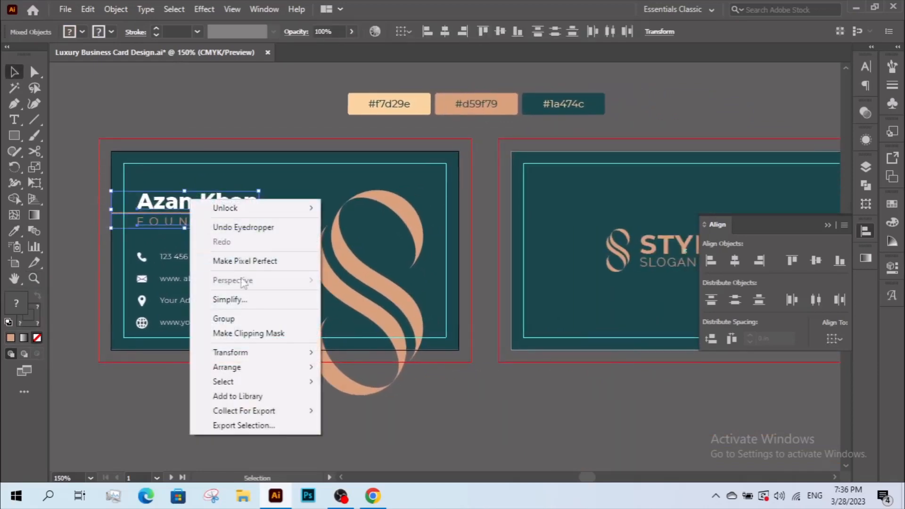
{"action": "left_click", "coordinate": [245, 320]}
{"action": "left_click_drag", "start_coordinate": [237, 215], "coordinate": [236, 202]}
{"action": "left_click", "coordinate": [81, 250]}
{"action": "left_click_drag", "start_coordinate": [193, 261], "coordinate": [185, 267]}
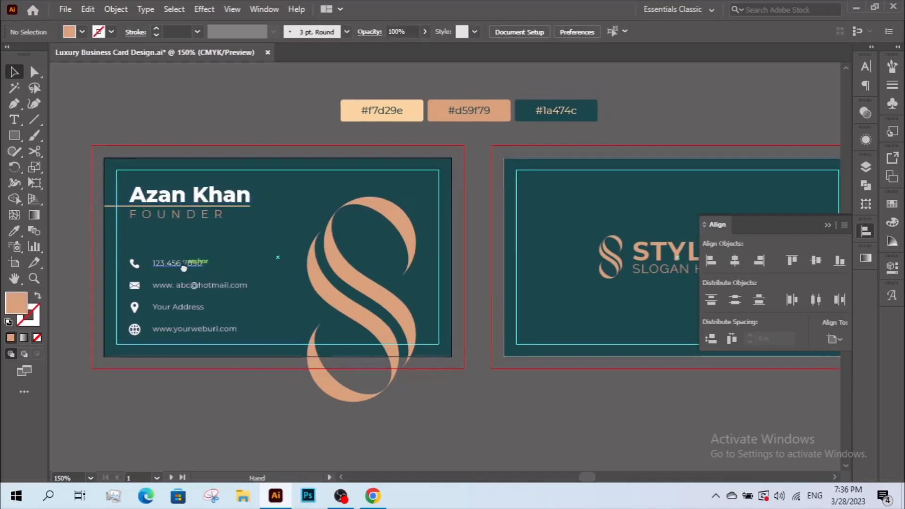
{"action": "key", "text": "z"}
{"action": "left_click_drag", "start_coordinate": [110, 147], "coordinate": [607, 399]}
{"action": "left_click_drag", "start_coordinate": [495, 362], "coordinate": [480, 356]}
{"action": "key", "text": "v"}
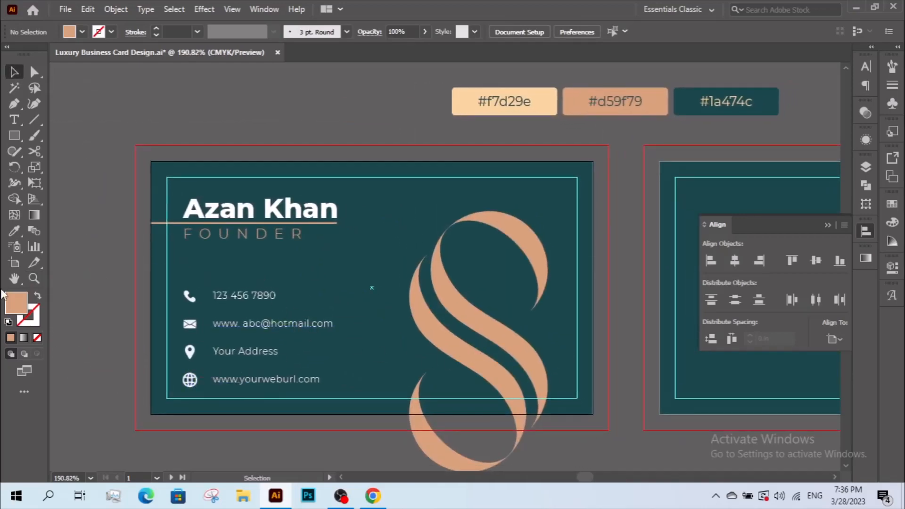
Select the four contact icons and fill them with peach #d59f79 sampled from the swatch.
{"action": "left_click", "coordinate": [31, 69]}
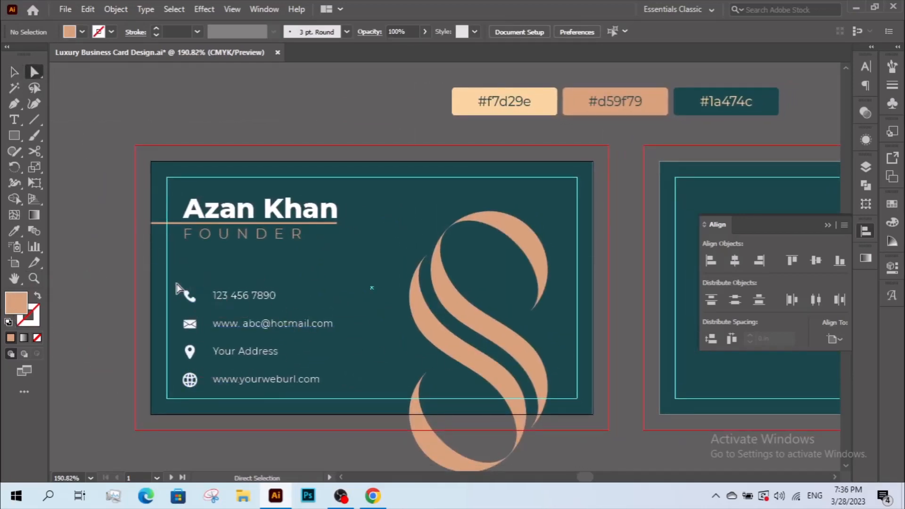
{"action": "left_click_drag", "start_coordinate": [178, 283], "coordinate": [204, 401]}
{"action": "left_click_drag", "start_coordinate": [256, 380], "coordinate": [215, 392]}
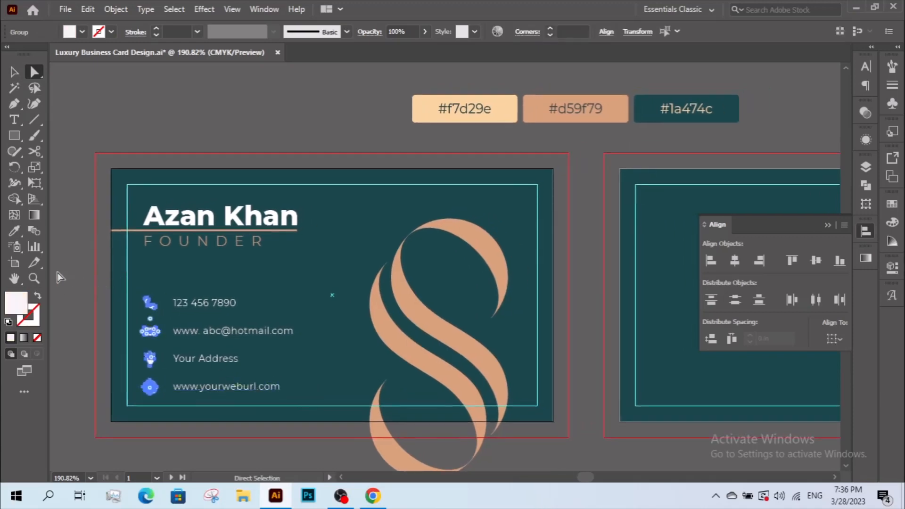
{"action": "left_click", "coordinate": [15, 231]}
{"action": "left_click", "coordinate": [575, 113]}
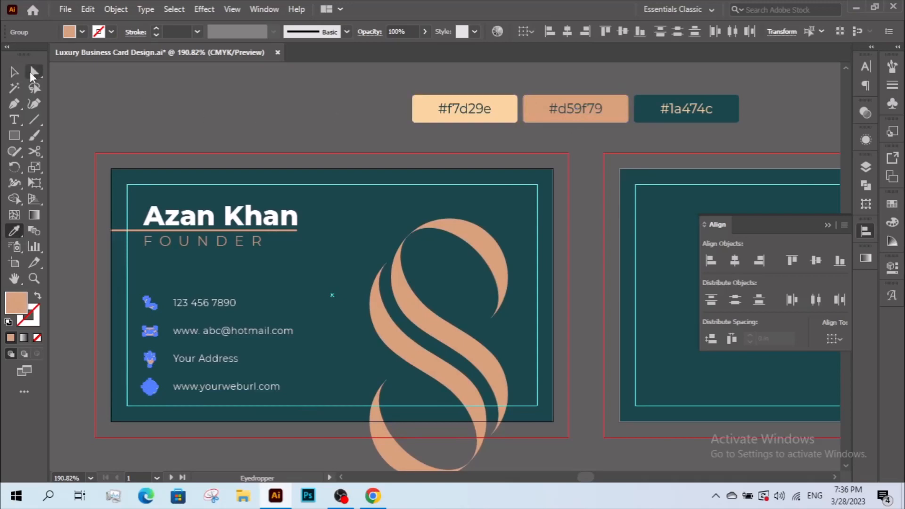
{"action": "left_click", "coordinate": [14, 71]}
{"action": "left_click", "coordinate": [143, 116]}
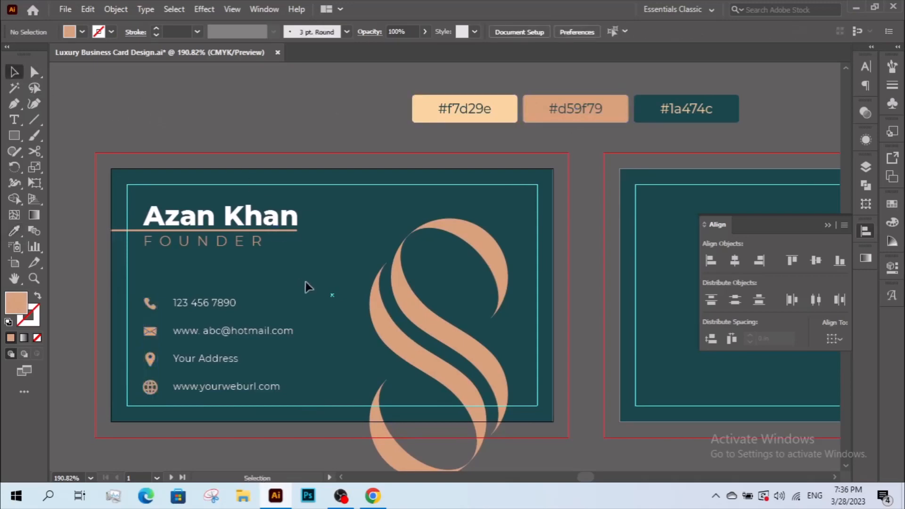
Zoom out to 150% and pan over to bring the back card into view.
{"action": "mouse_move", "coordinate": [306, 281]}
{"action": "left_mouse_down"}
{"action": "mouse_move", "coordinate": [278, 267]}
{"action": "mouse_move", "coordinate": [307, 269]}
{"action": "mouse_move", "coordinate": [310, 290]}
{"action": "left_mouse_up"}
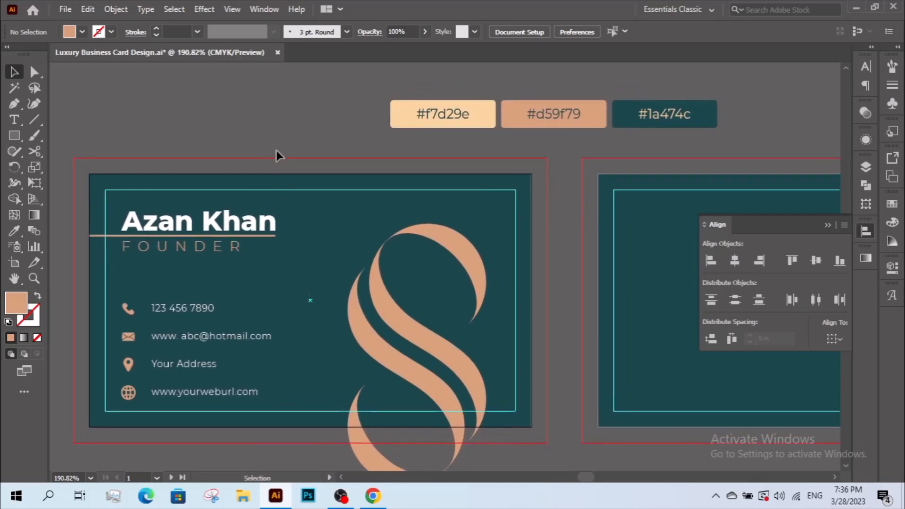
{"action": "key", "text": "z"}
{"action": "left_click", "coordinate": [309, 316], "text": "alt"}
{"action": "left_click_drag", "start_coordinate": [381, 321], "coordinate": [239, 350]}
{"action": "key", "text": "v"}
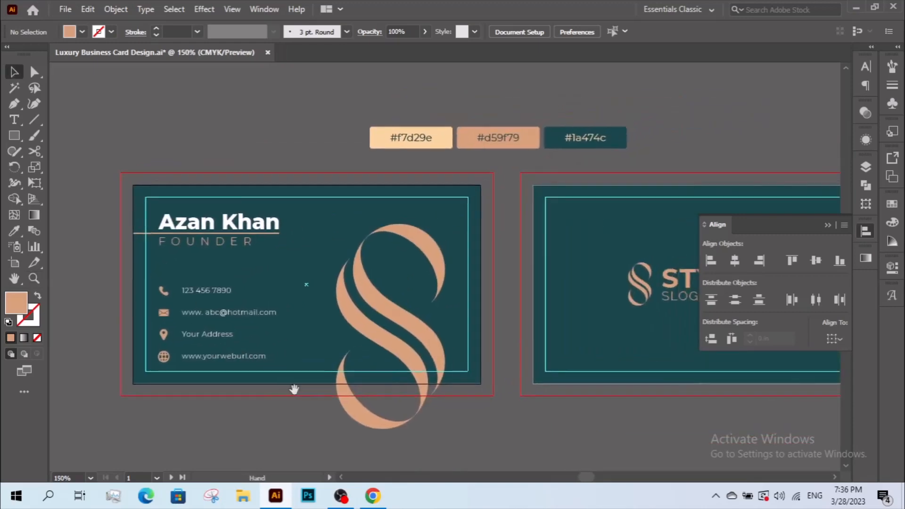
{"action": "left_click_drag", "start_coordinate": [317, 389], "coordinate": [203, 394]}
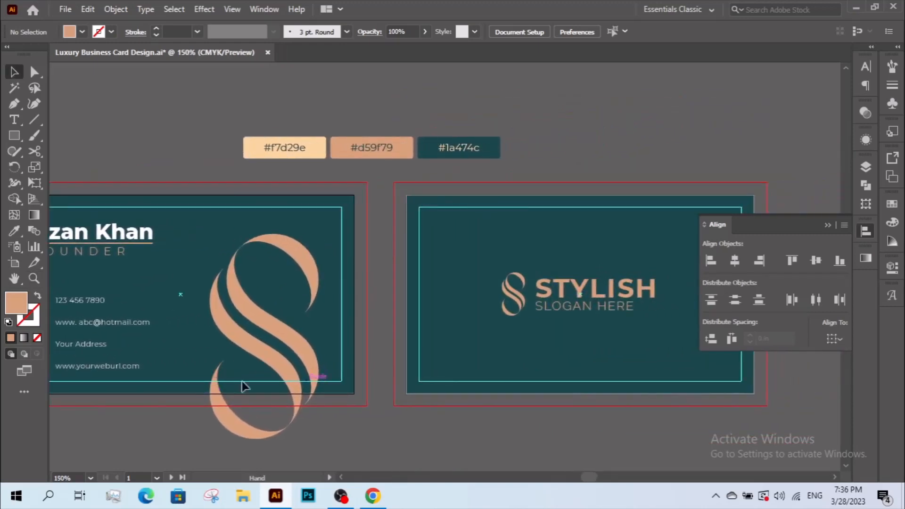
{"action": "key", "text": "z"}
{"action": "left_click", "coordinate": [366, 326], "text": "alt"}
Draw a 3.5 × 2 in peach rectangle covering the front card.
{"action": "left_click_drag", "start_coordinate": [390, 313], "coordinate": [380, 322]}
{"action": "key", "text": "v"}
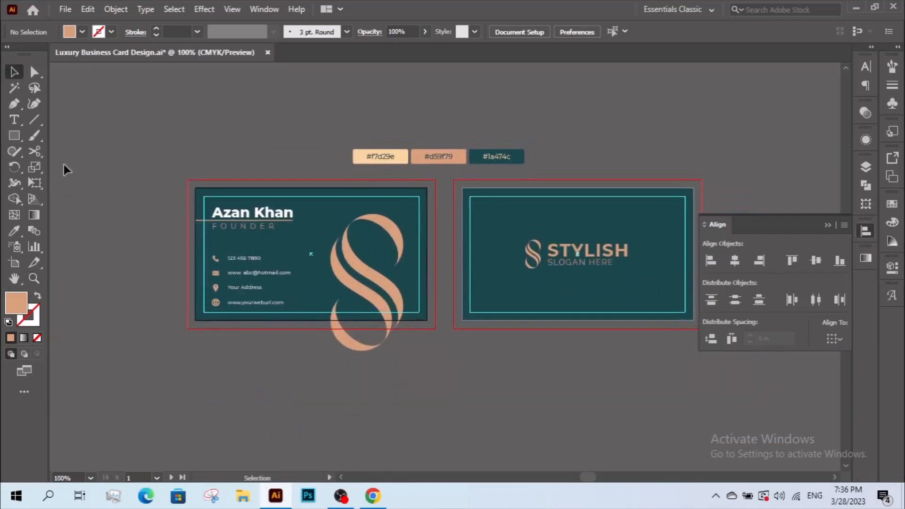
{"action": "left_click", "coordinate": [14, 136]}
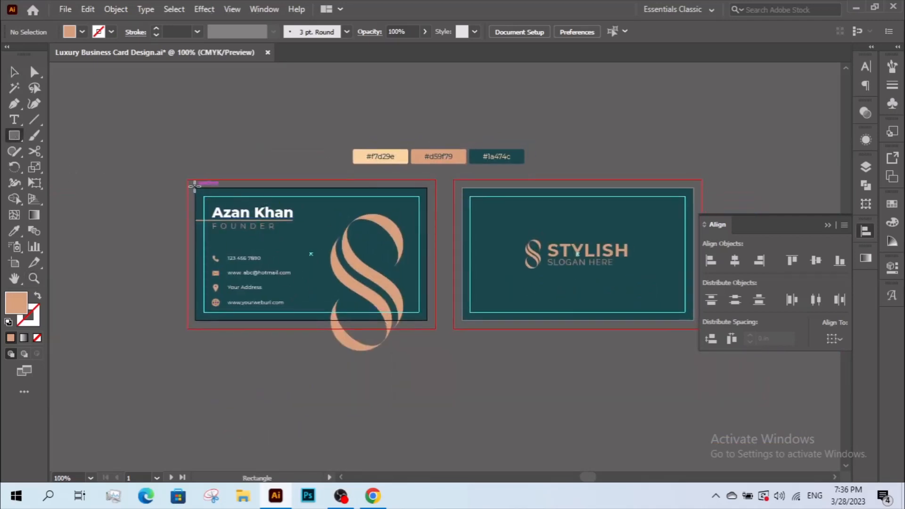
{"action": "left_click_drag", "start_coordinate": [194, 187], "coordinate": [427, 320]}
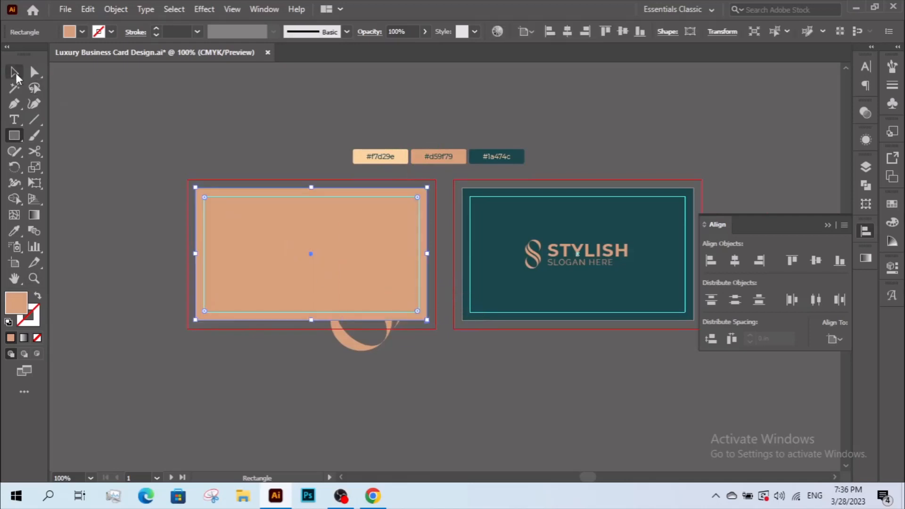
{"action": "left_click", "coordinate": [14, 72]}
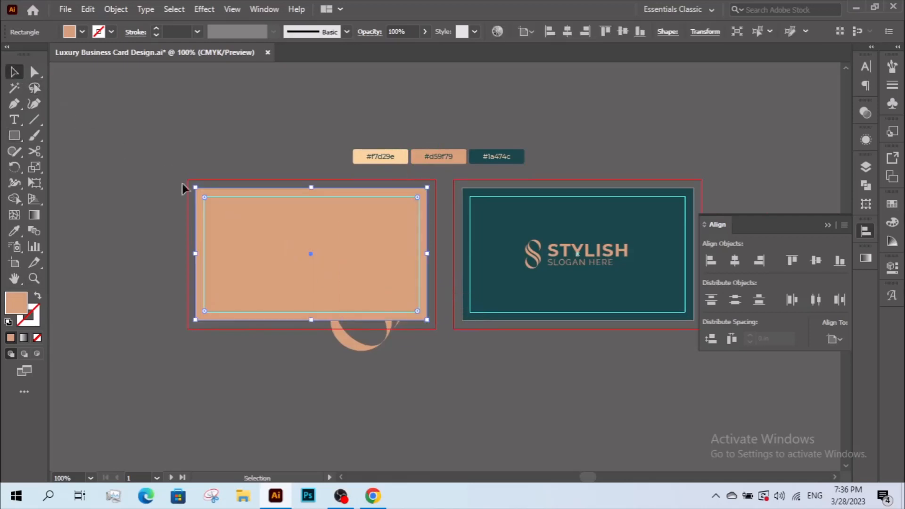
{"action": "left_click", "coordinate": [38, 295]}
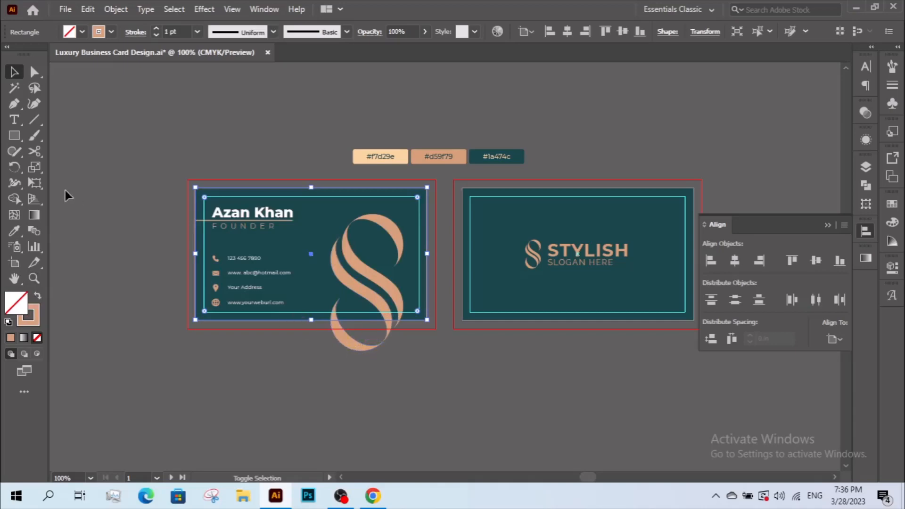
{"action": "key", "text": "shift+x"}
Make a clipping mask from the rectangle and the S logo so the logo ends at the card edges.
{"action": "left_click", "coordinate": [344, 344], "text": "shift"}
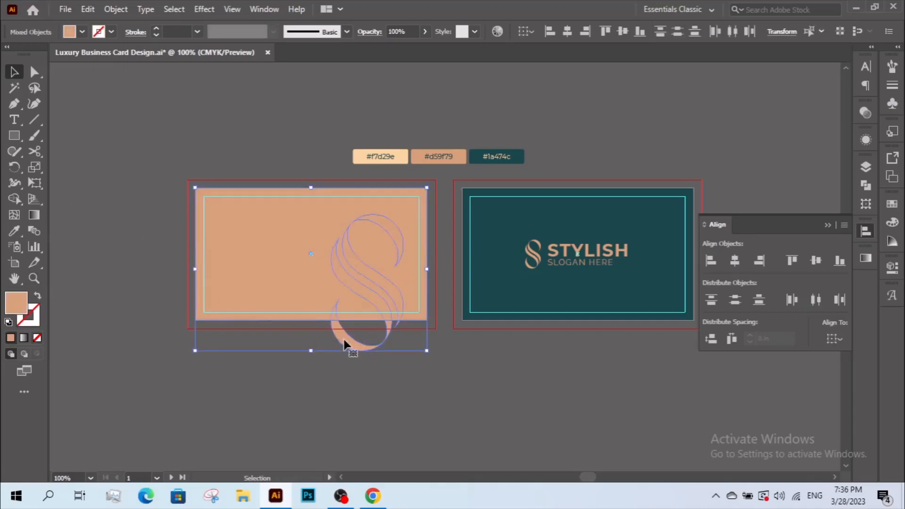
{"action": "right_click", "coordinate": [344, 339]}
{"action": "left_click", "coordinate": [414, 238]}
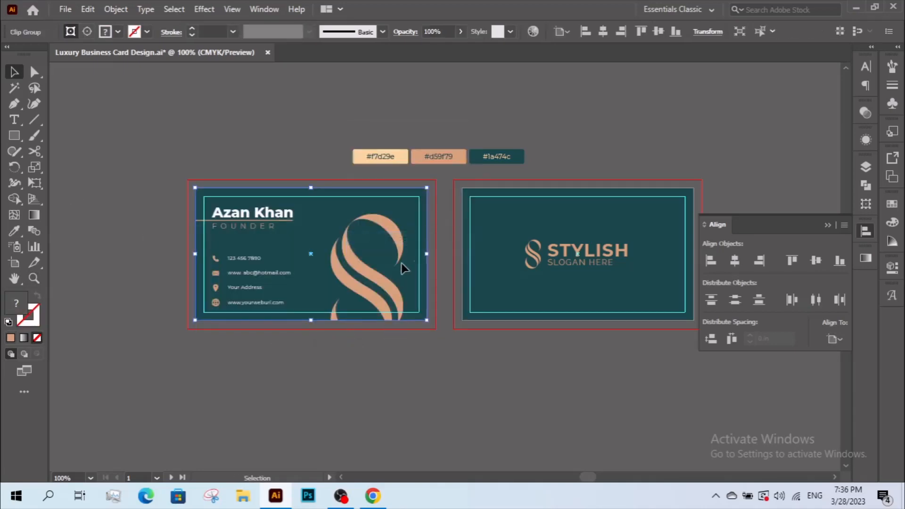
{"action": "left_click", "coordinate": [363, 363]}
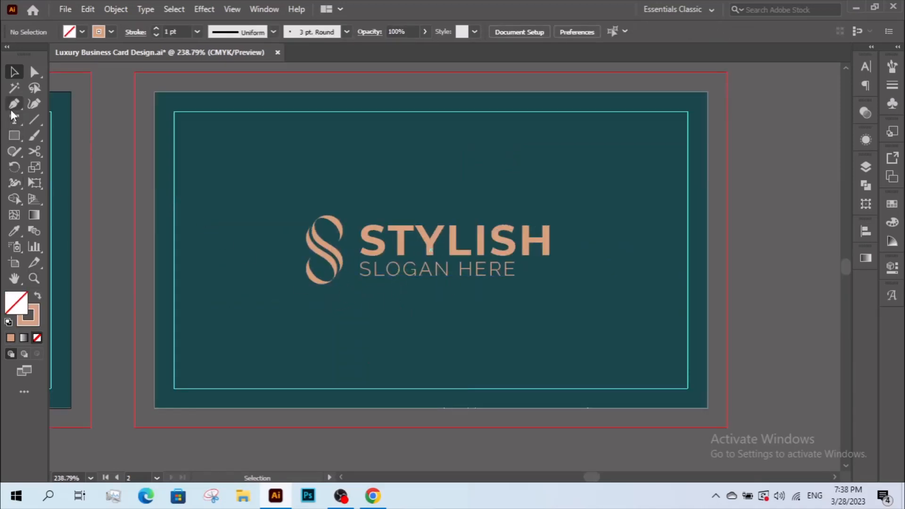
Draw two peach diagonal lines from the back card's bottom edge toward its right edge with the Pen tool.
{"action": "left_click", "coordinate": [12, 108]}
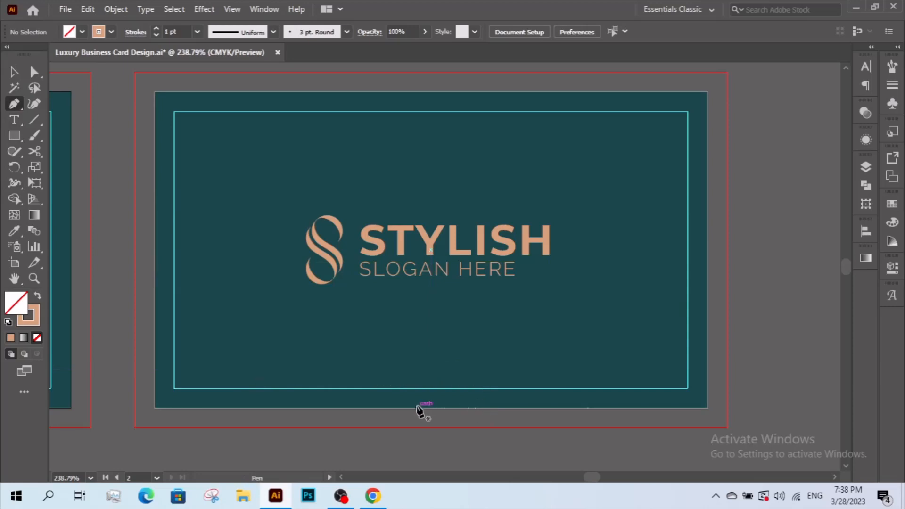
{"action": "left_click", "coordinate": [526, 408]}
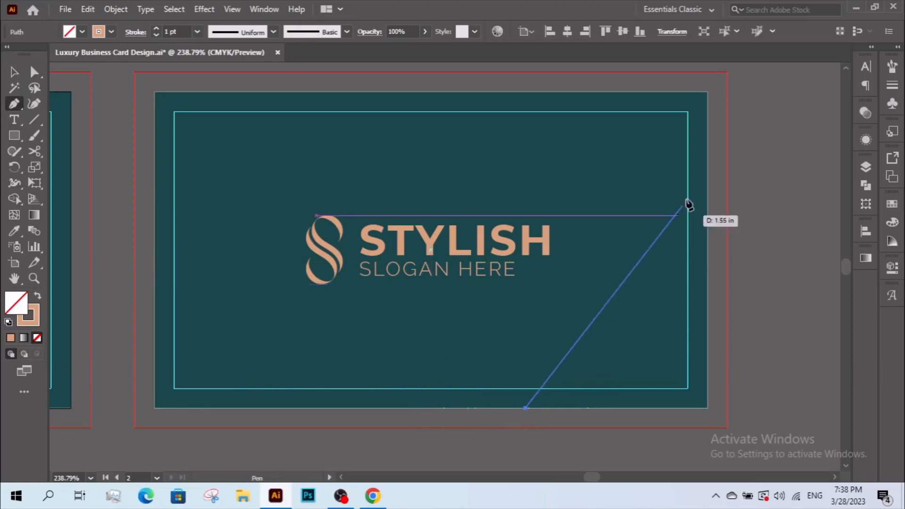
{"action": "left_click", "coordinate": [706, 175]}
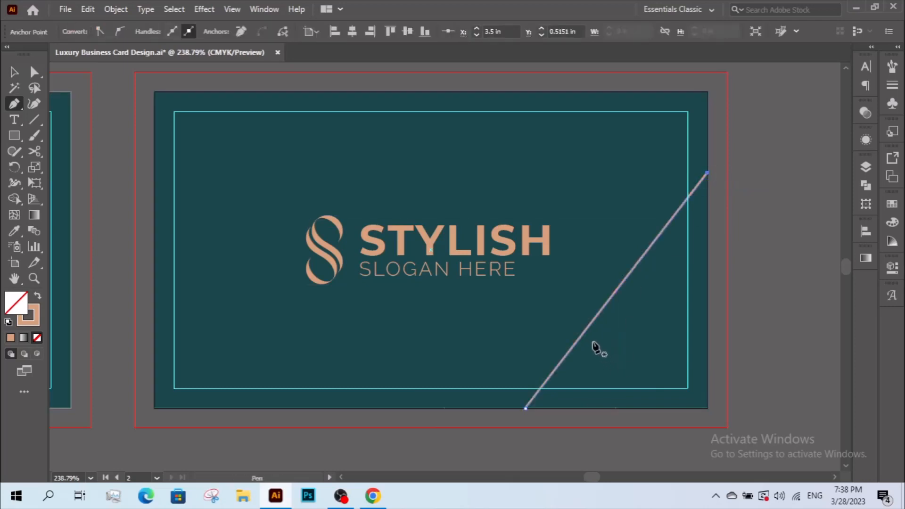
{"action": "left_click", "coordinate": [569, 351]}
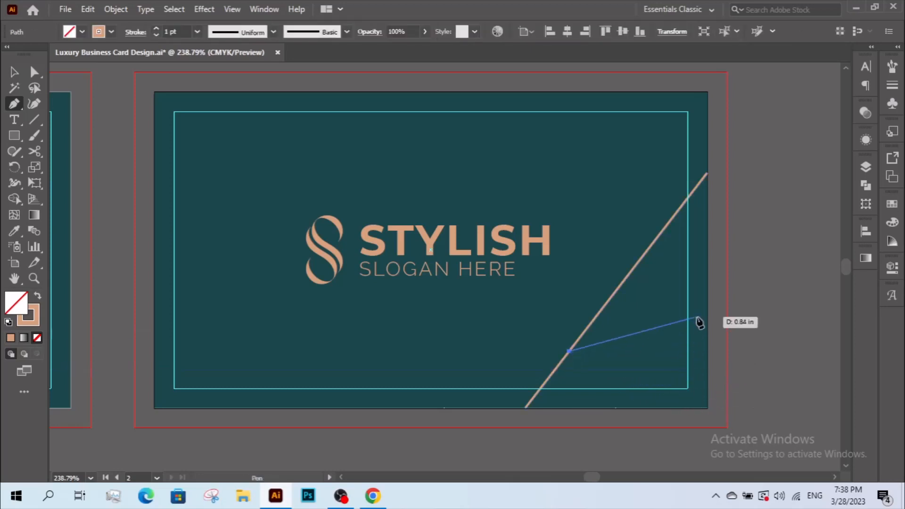
{"action": "left_click", "coordinate": [707, 291]}
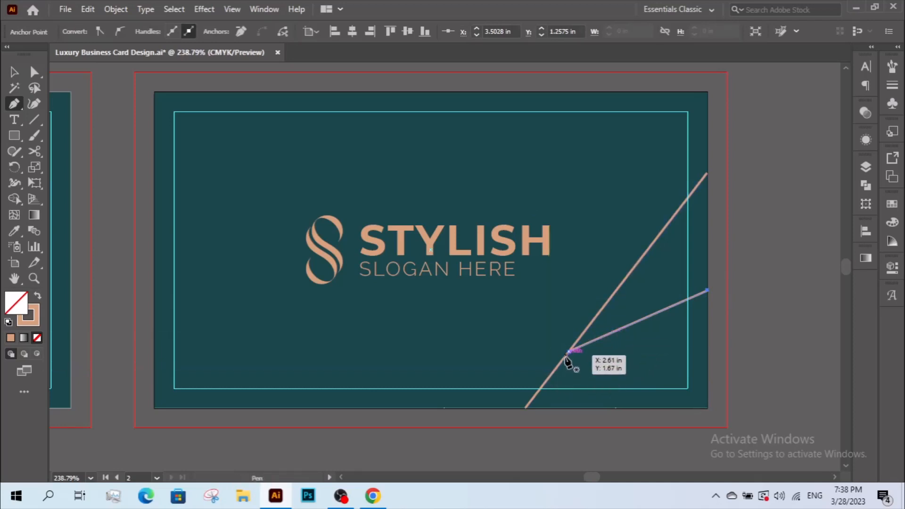
Add two more branch lines reaching the card's right and bottom edges, then zoom out to the whole card.
{"action": "left_click", "coordinate": [595, 340], "text": "ctrl"}
{"action": "left_click", "coordinate": [595, 340]}
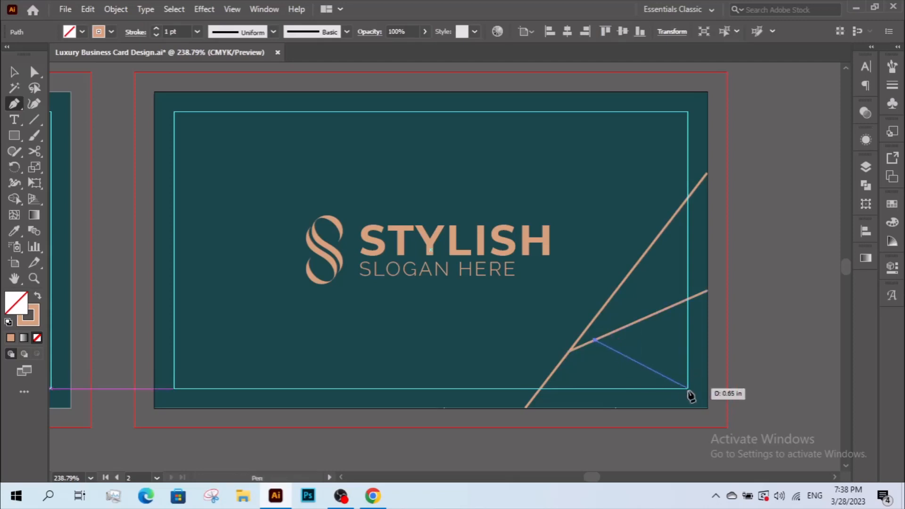
{"action": "left_click", "coordinate": [708, 380]}
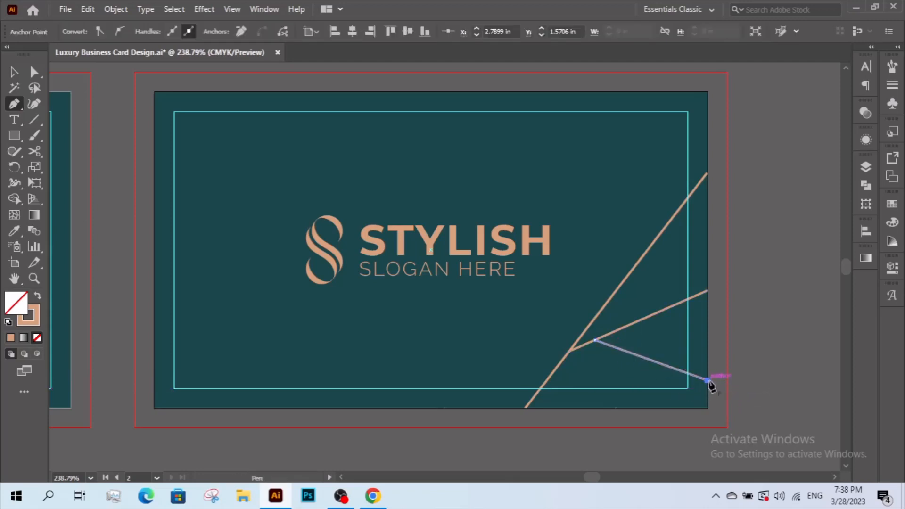
{"action": "left_click", "coordinate": [574, 408]}
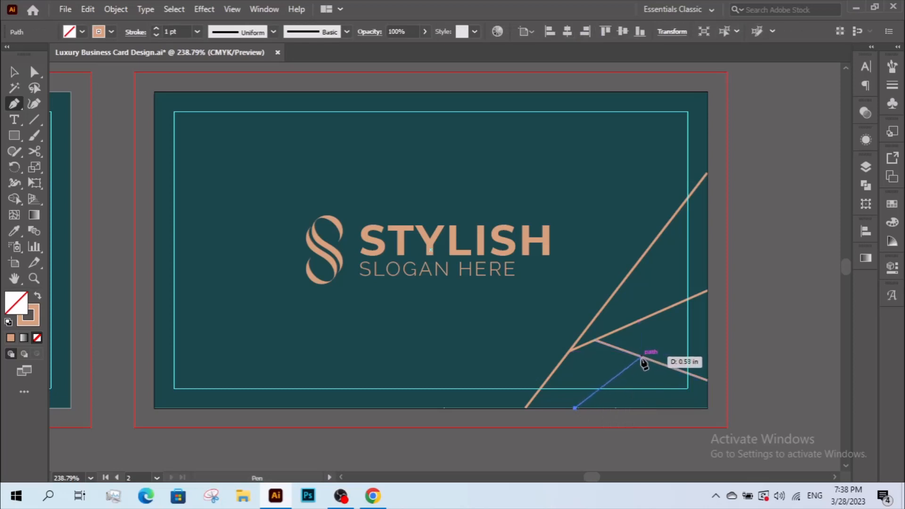
{"action": "left_click", "coordinate": [641, 357]}
{"action": "key", "text": "ctrl+space"}
{"action": "left_click", "coordinate": [641, 381], "text": "alt"}
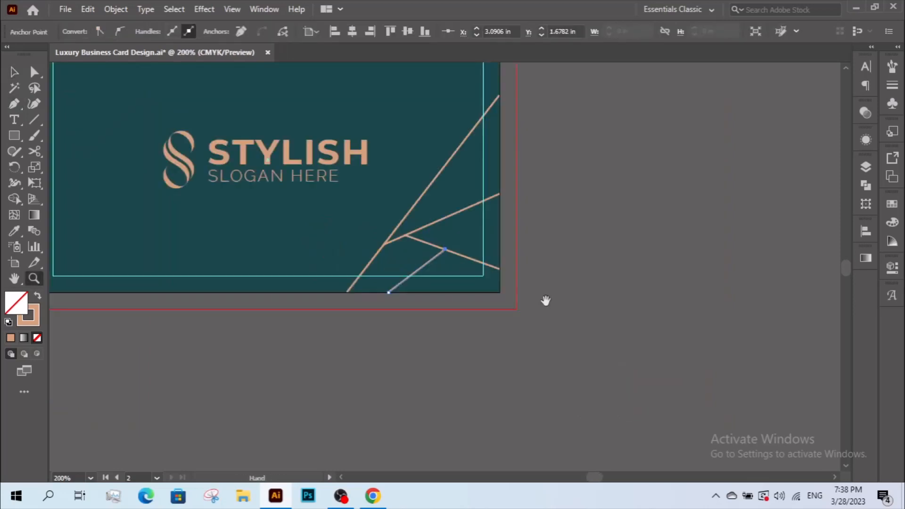
{"action": "left_click_drag", "start_coordinate": [498, 253], "coordinate": [561, 363]}
{"action": "key", "text": "v"}
{"action": "left_click", "coordinate": [595, 299]}
{"action": "left_click_drag", "start_coordinate": [564, 290], "coordinate": [631, 325]}
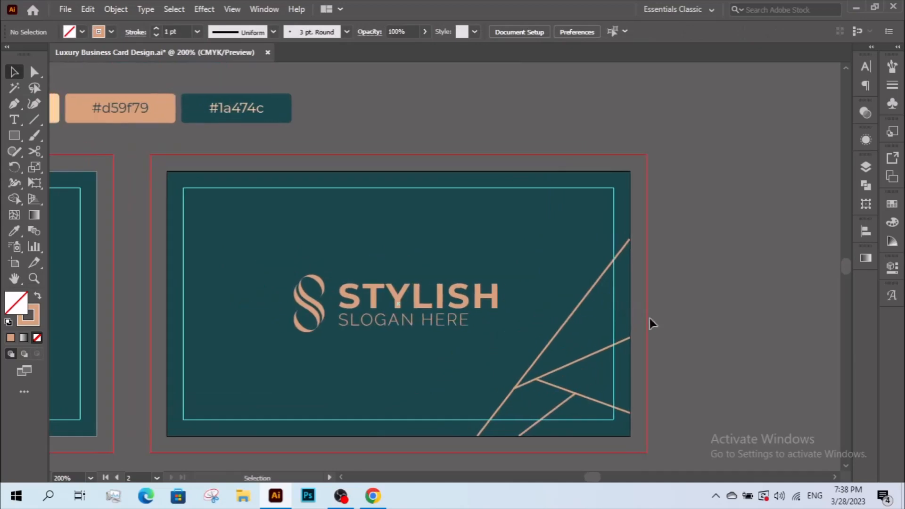
Set the lower-right corner lines to a 2 pt stroke, enlarge them slightly, and group them.
{"action": "left_click_drag", "start_coordinate": [681, 289], "coordinate": [525, 420]}
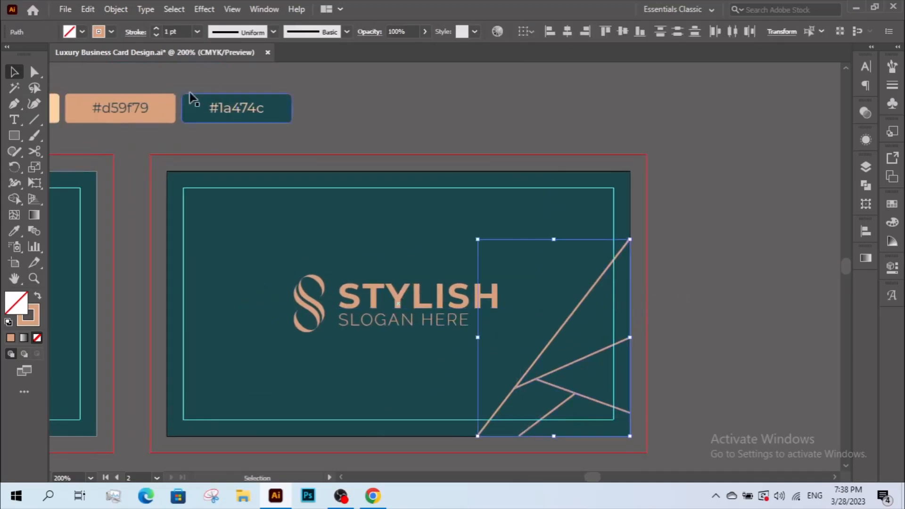
{"action": "left_click", "coordinate": [158, 28]}
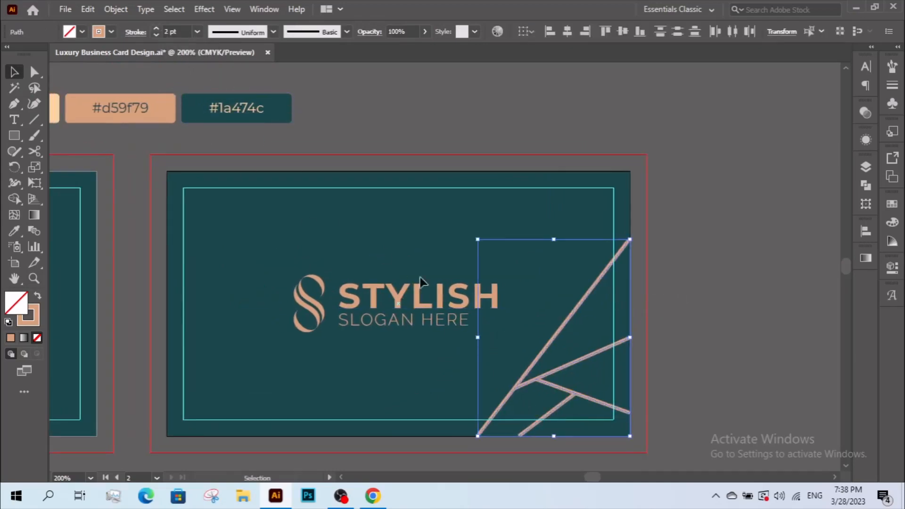
{"action": "left_click_drag", "start_coordinate": [553, 240], "coordinate": [554, 233]}
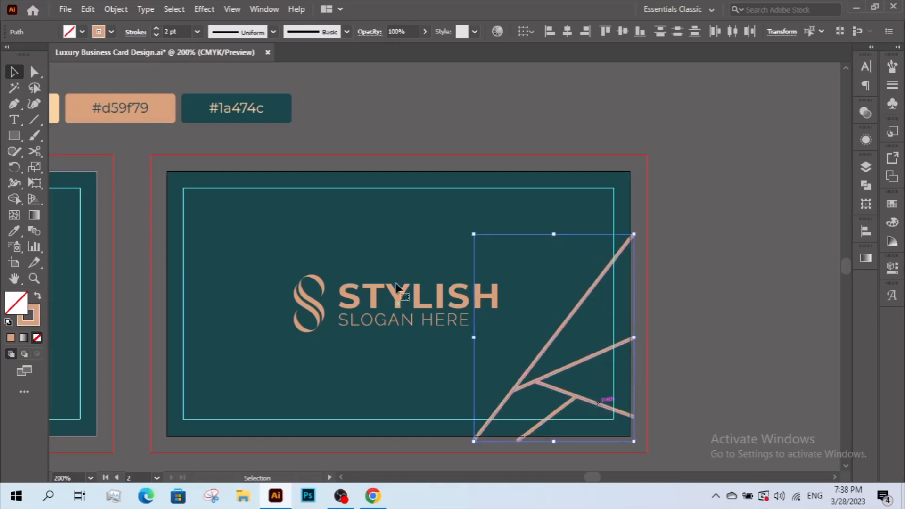
{"action": "right_click", "coordinate": [576, 297]}
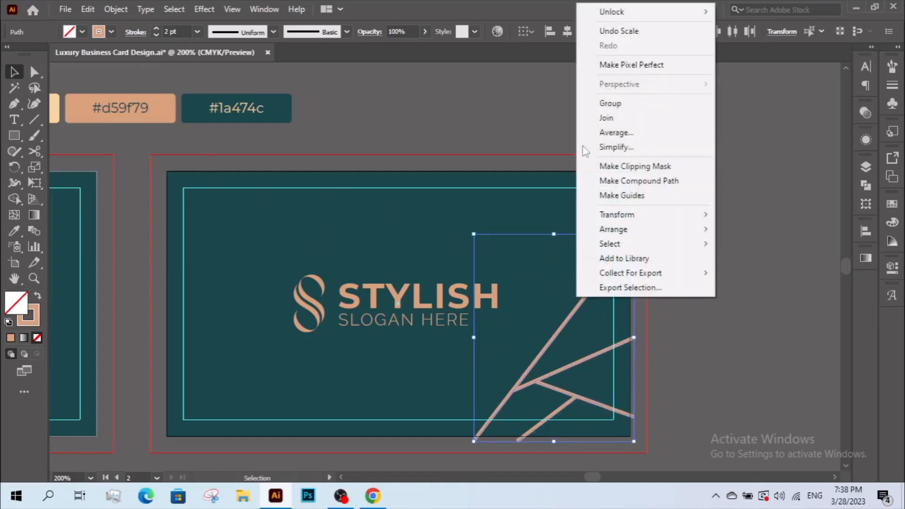
{"action": "left_click", "coordinate": [593, 103]}
Copy the line group to the top-left corner rotated 180°, group both sets, and centre them on the card.
{"action": "left_click_drag", "start_coordinate": [567, 322], "coordinate": [264, 315]}
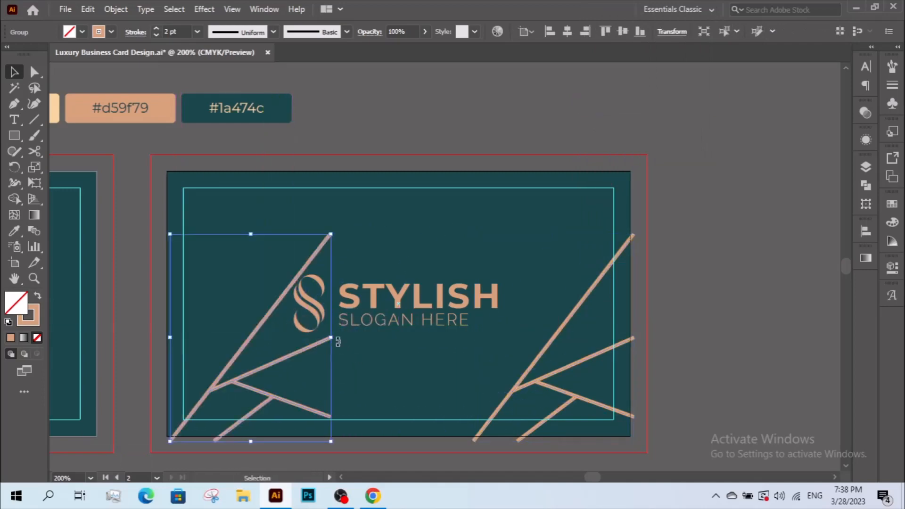
{"action": "left_click_drag", "start_coordinate": [337, 341], "coordinate": [202, 250]}
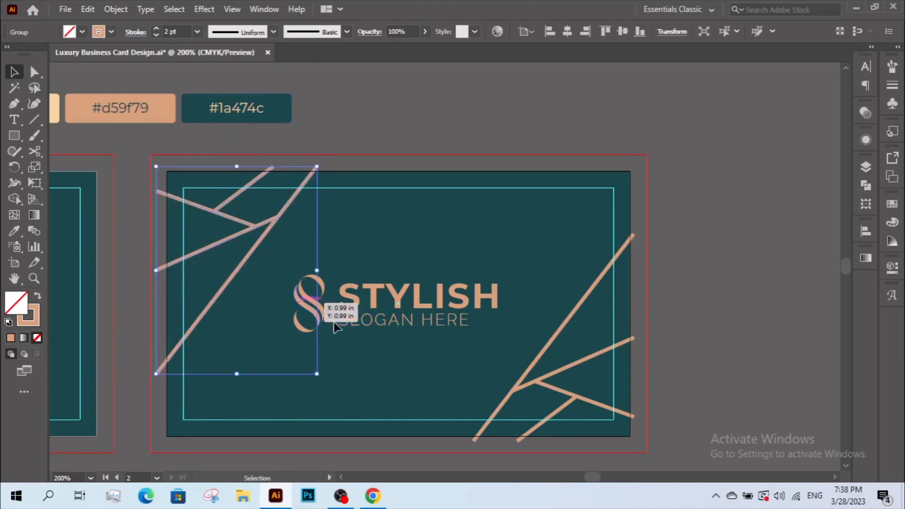
{"action": "left_click", "coordinate": [513, 387], "text": "shift"}
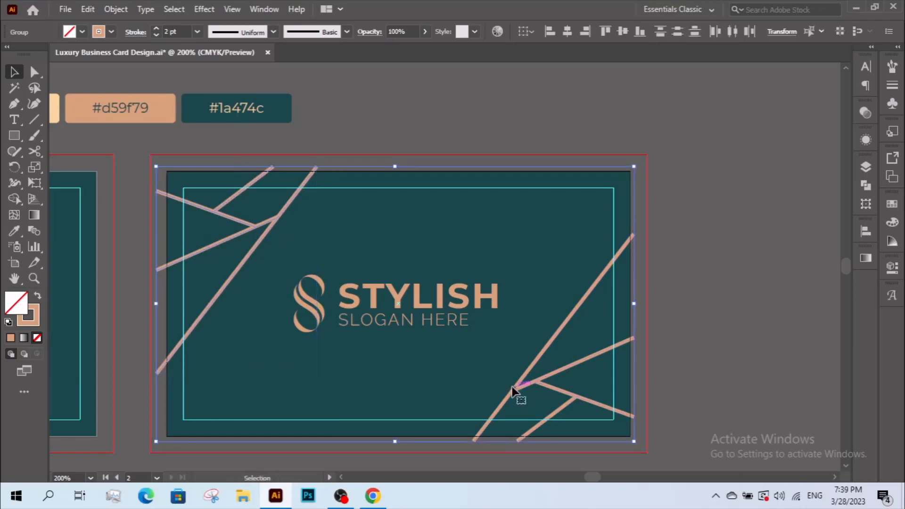
{"action": "right_click", "coordinate": [375, 256]}
{"action": "left_click", "coordinate": [423, 136]}
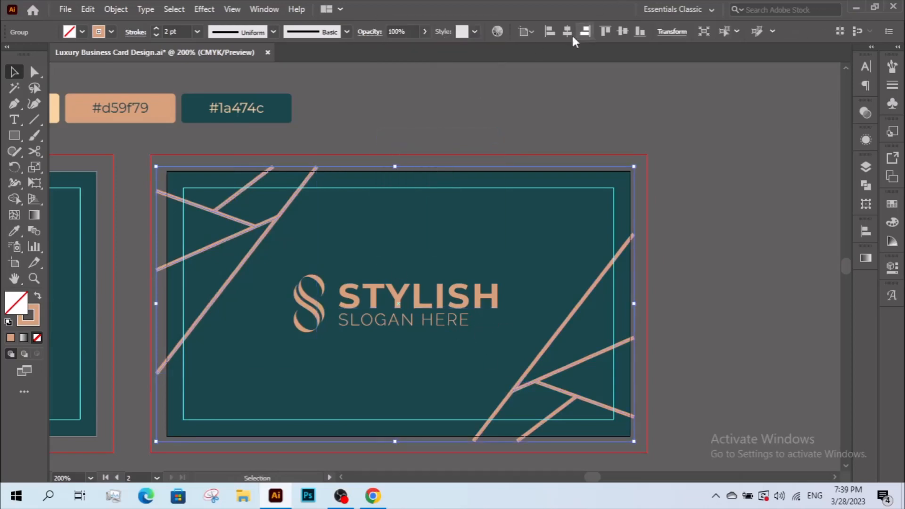
{"action": "left_click", "coordinate": [568, 31]}
{"action": "left_click", "coordinate": [622, 31]}
{"action": "left_click", "coordinate": [426, 145]}
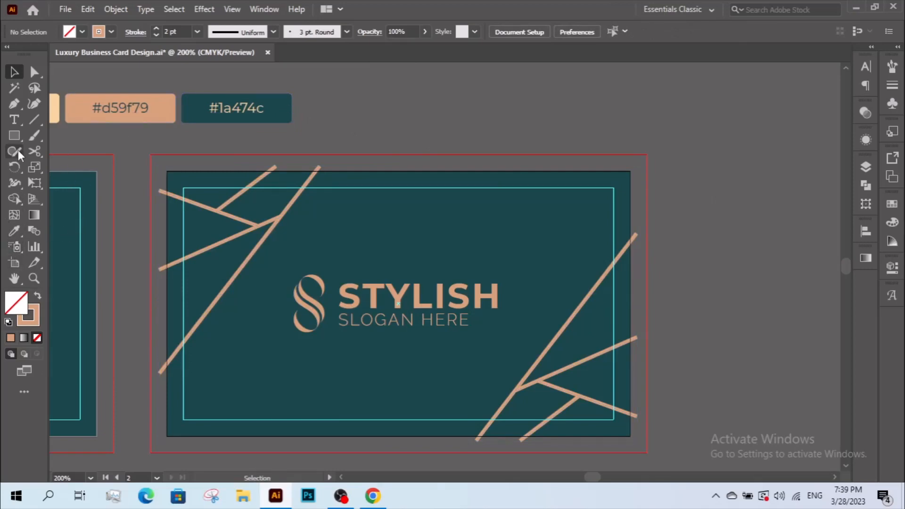
Draw a rectangle covering the whole back card.
{"action": "left_click", "coordinate": [14, 135]}
{"action": "left_click_drag", "start_coordinate": [167, 170], "coordinate": [630, 436]}
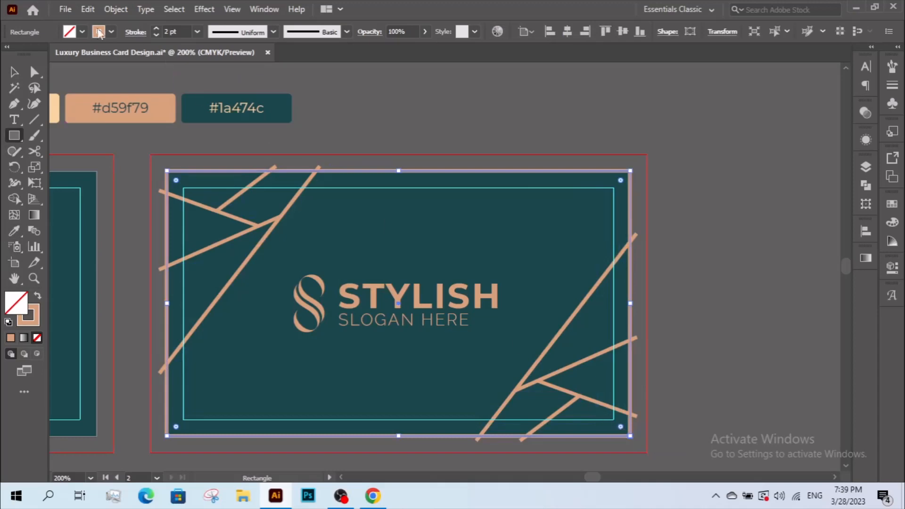
{"action": "left_click", "coordinate": [21, 72]}
{"action": "left_click", "coordinate": [267, 205], "text": "shift"}
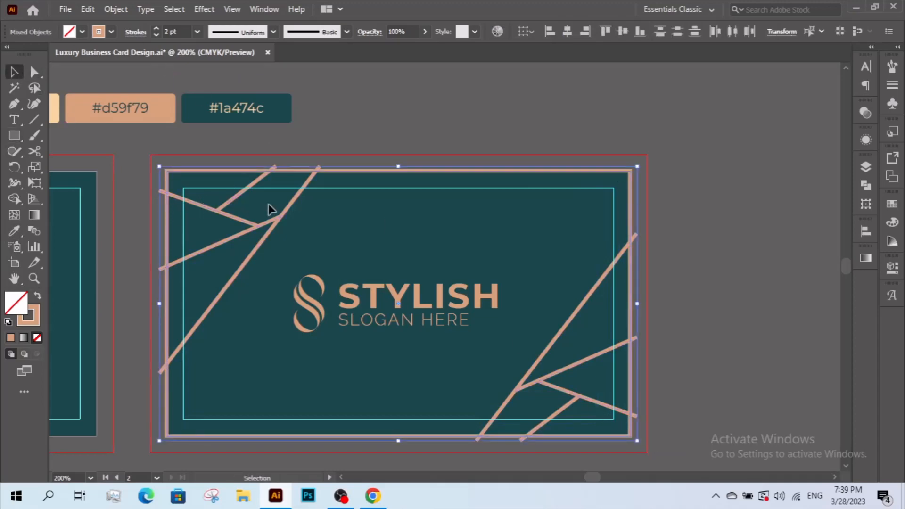
{"action": "left_click", "coordinate": [246, 209]}
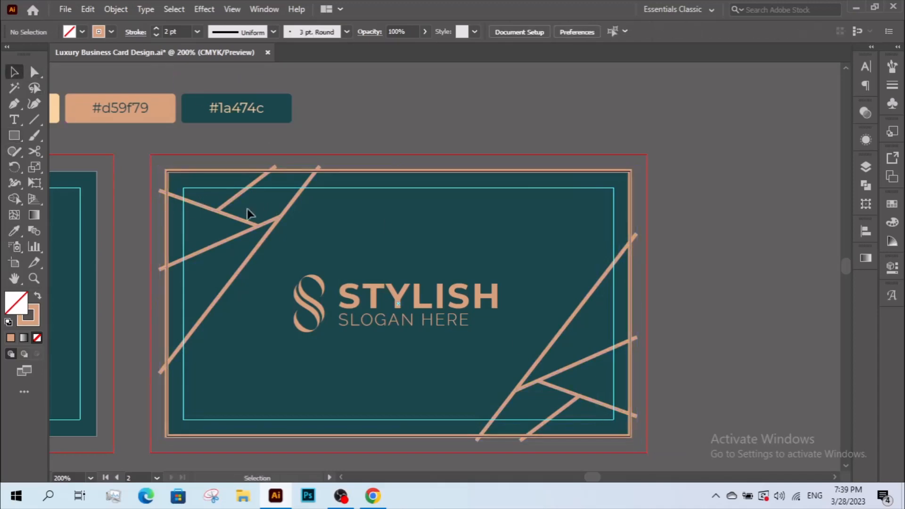
{"action": "left_click", "coordinate": [207, 170]}
{"action": "right_click", "coordinate": [207, 170]}
{"action": "left_click", "coordinate": [195, 203]}
{"action": "left_click", "coordinate": [194, 200]}
Clip the diagonal line group to the card-sized rectangle, then zoom out to show both cards.
{"action": "left_click", "coordinate": [167, 187]}
{"action": "left_click", "coordinate": [182, 199], "text": "shift"}
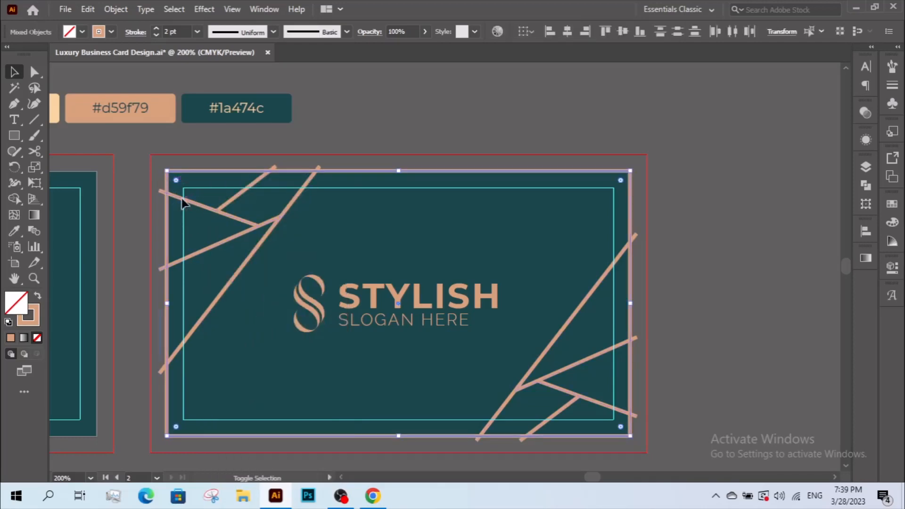
{"action": "right_click", "coordinate": [288, 200]}
{"action": "left_click", "coordinate": [353, 333]}
{"action": "key", "text": "z"}
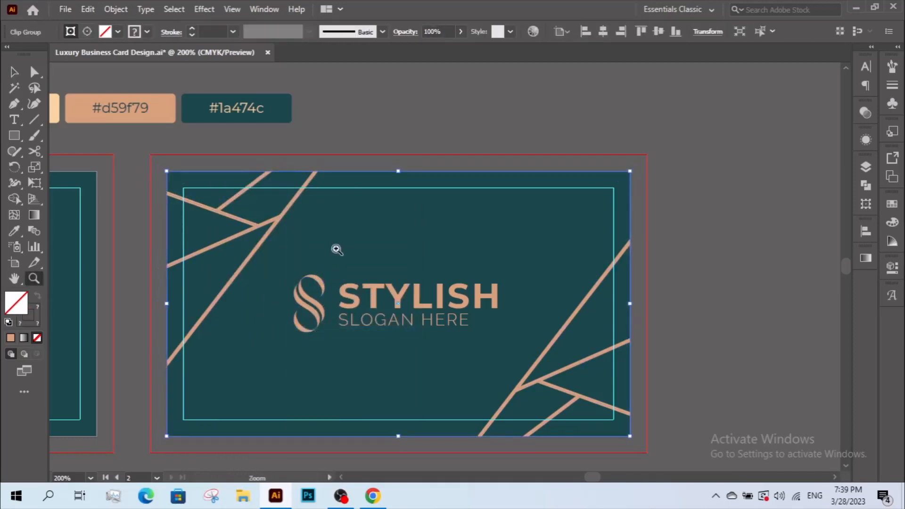
{"action": "left_click", "coordinate": [339, 250], "text": "alt"}
{"action": "left_click_drag", "start_coordinate": [492, 257], "coordinate": [545, 266]}
{"action": "left_click", "coordinate": [546, 266], "text": "alt"}
{"action": "left_click_drag", "start_coordinate": [448, 246], "coordinate": [475, 245]}
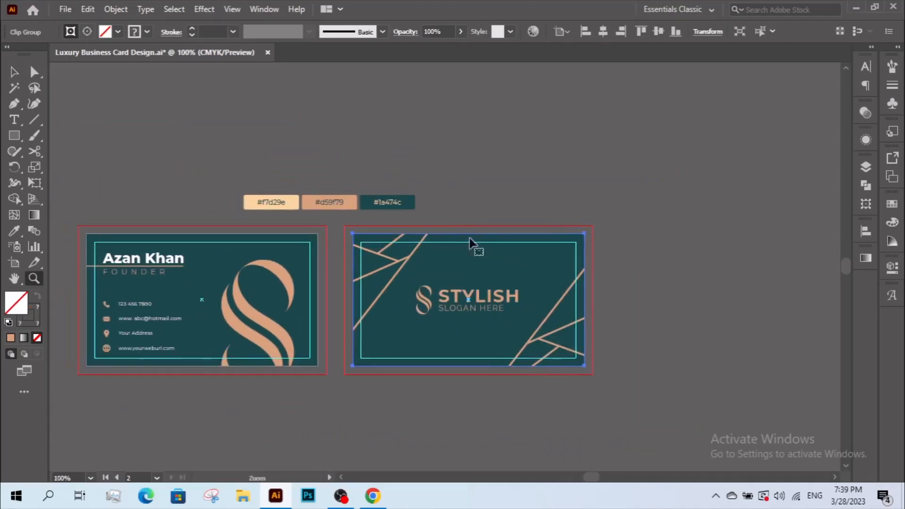
Set the clipped line group's opacity to 50%.
{"action": "key", "text": "v"}
{"action": "left_click", "coordinate": [547, 315]}
{"action": "left_click", "coordinate": [544, 320]}
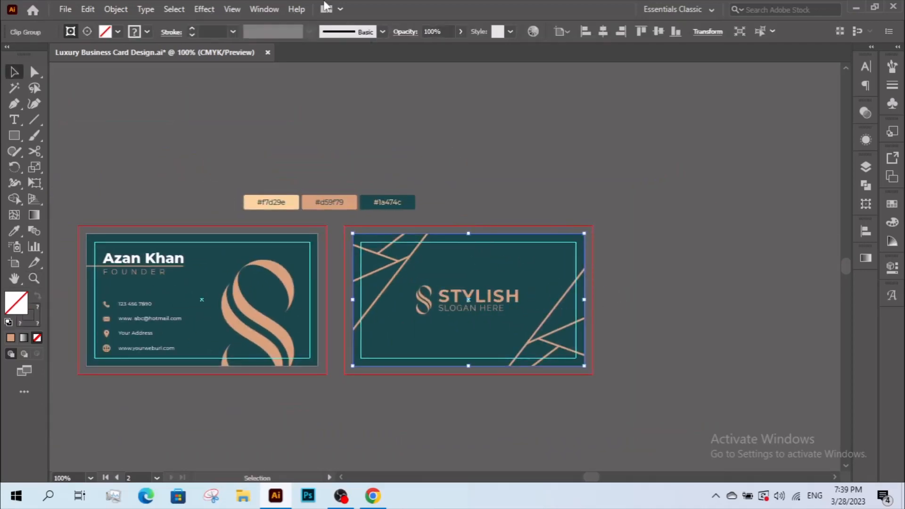
{"action": "left_click", "coordinate": [403, 33]}
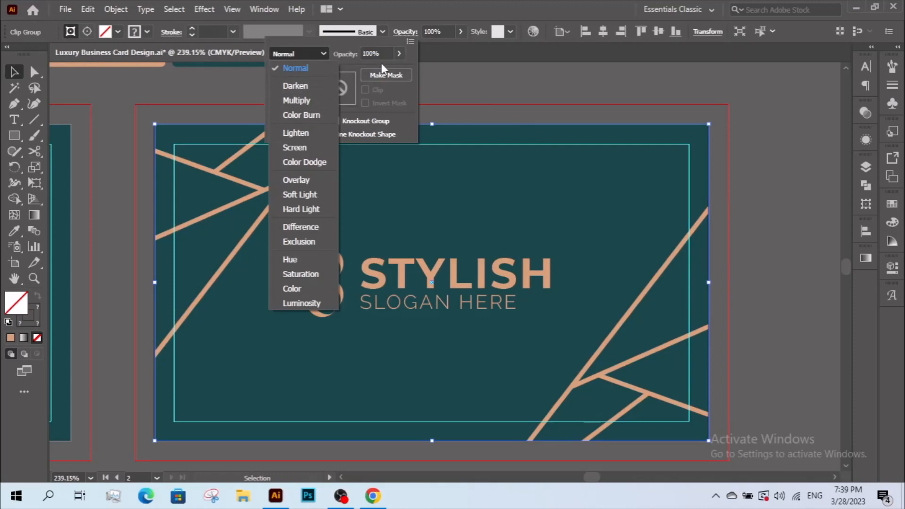
{"action": "left_click", "coordinate": [381, 54]}
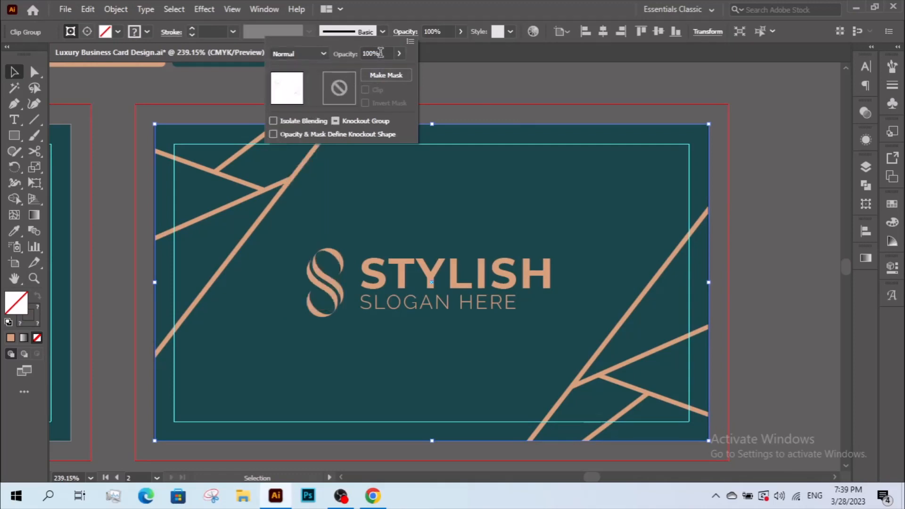
{"action": "type", "text": "60"}
{"action": "key", "text": "Return"}
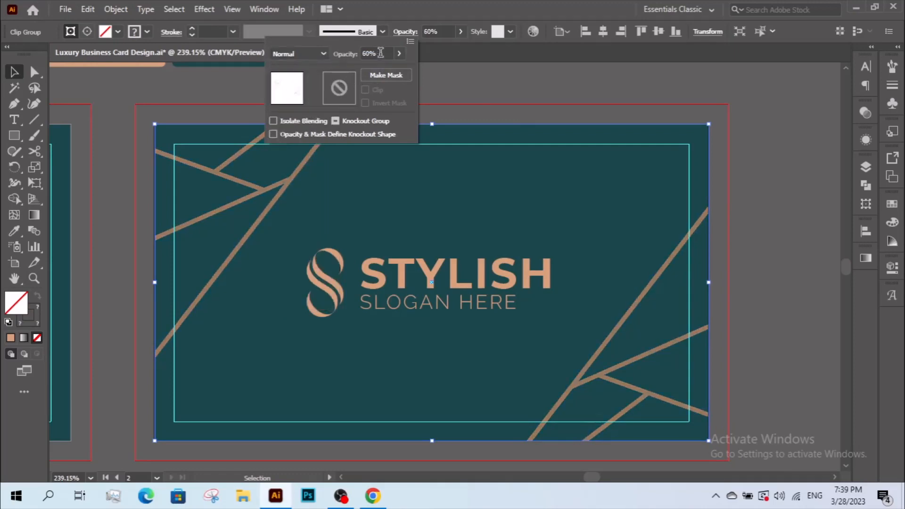
{"action": "type", "text": "50"}
{"action": "key", "text": "Return"}
{"action": "left_click", "coordinate": [527, 97]}
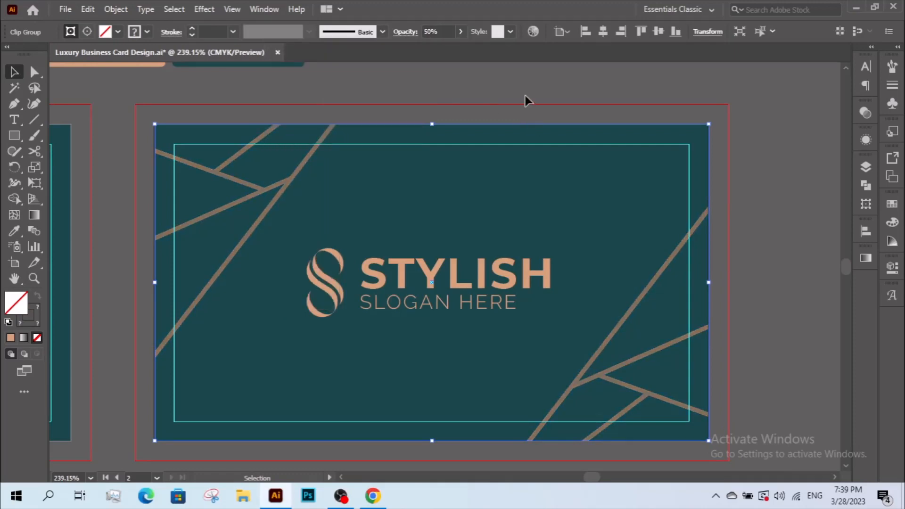
{"action": "left_click", "coordinate": [525, 95]}
Zoom out and centre both cards in the view.
{"action": "key", "text": "z"}
{"action": "left_click", "coordinate": [512, 230], "text": "alt"}
{"action": "left_click", "coordinate": [513, 230], "text": "alt"}
{"action": "left_click", "coordinate": [513, 230], "text": "alt"}
{"action": "left_click_drag", "start_coordinate": [360, 250], "coordinate": [635, 171]}
{"action": "key", "text": "v"}
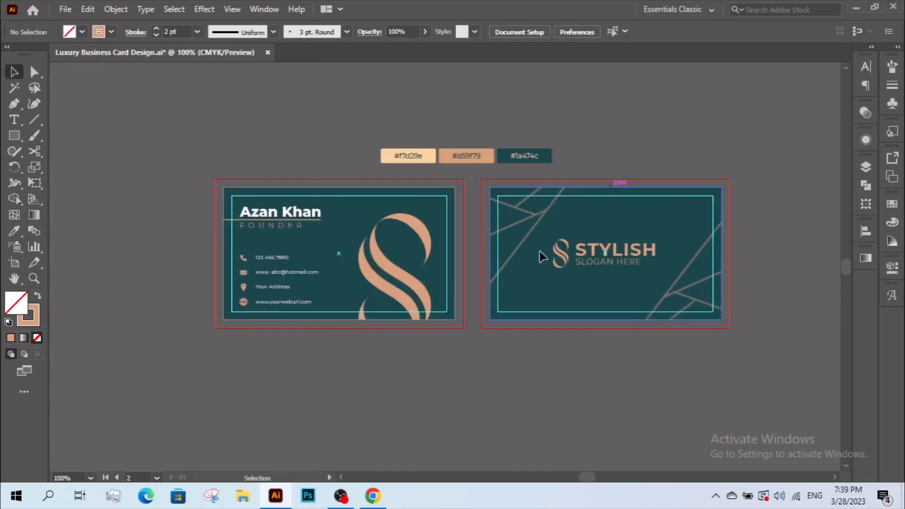
{"action": "key", "text": "z"}
{"action": "left_click_drag", "start_coordinate": [541, 255], "coordinate": [521, 253]}
{"action": "key", "text": "v"}
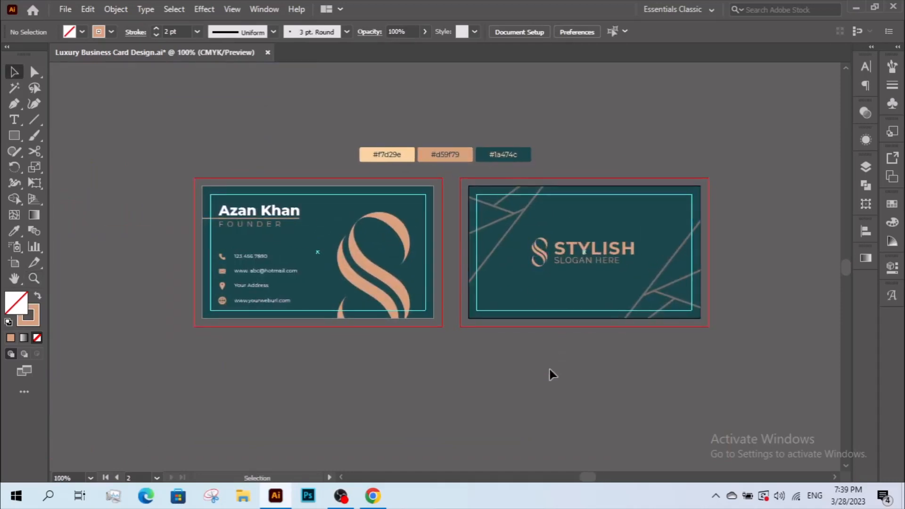